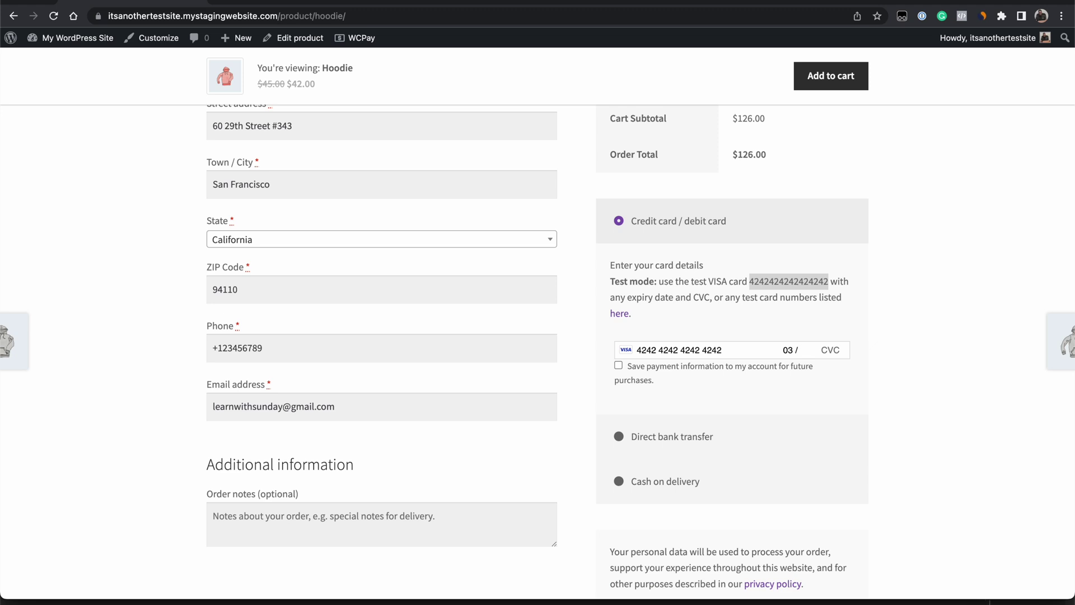
Enter the card expiry and CVC and place the hoodie order
text(24 )
scroll(685, 475, down, 3)
click(685, 475)
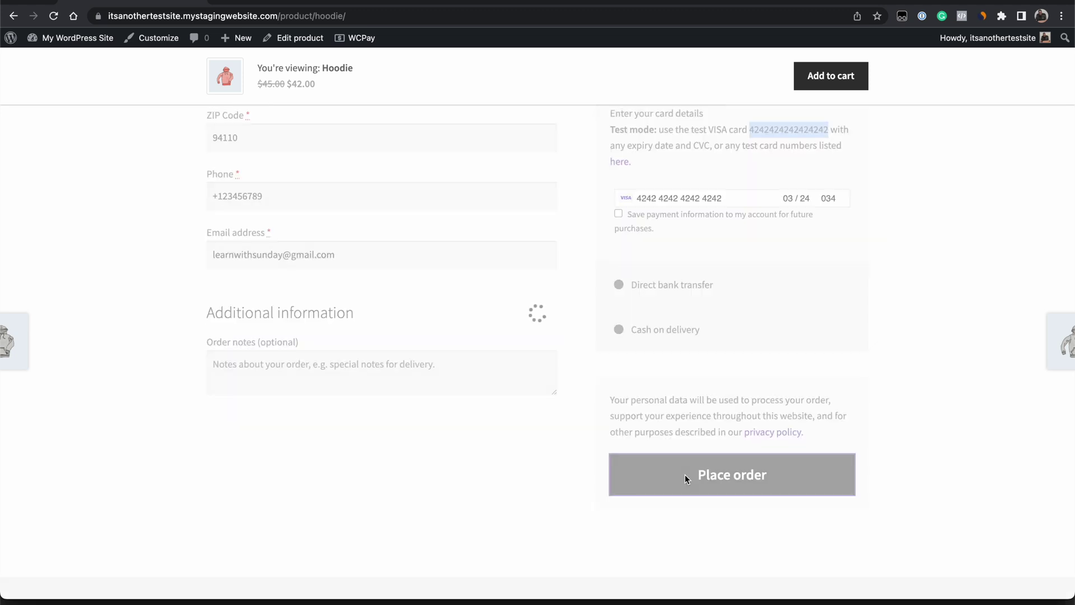
Add the chosen Hoodie quantity to the order from the product page
scroll(747, 300, down, 5)
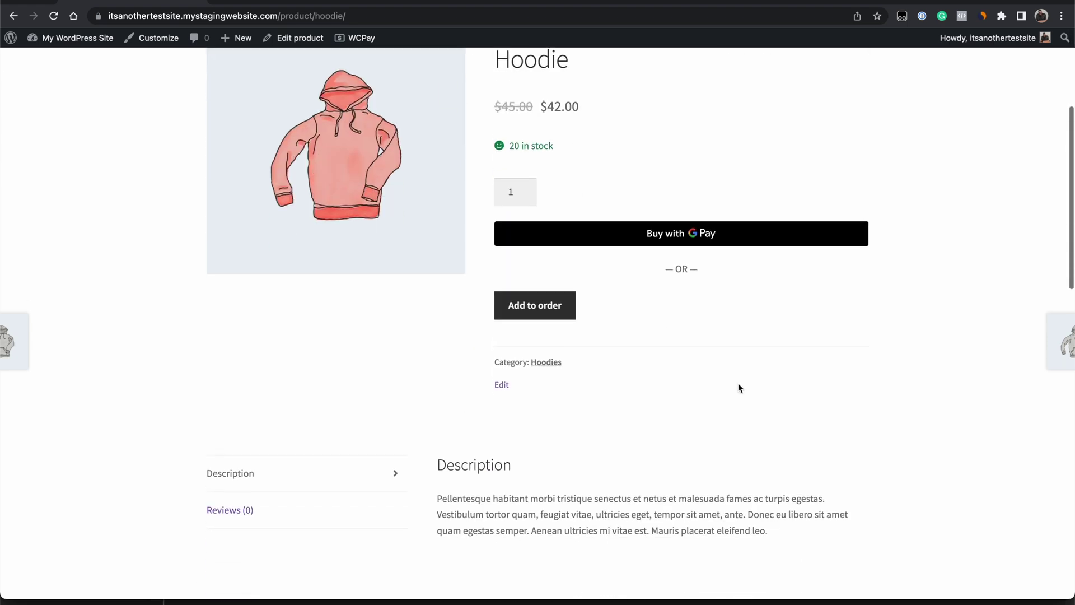
scroll(747, 330, down, 15)
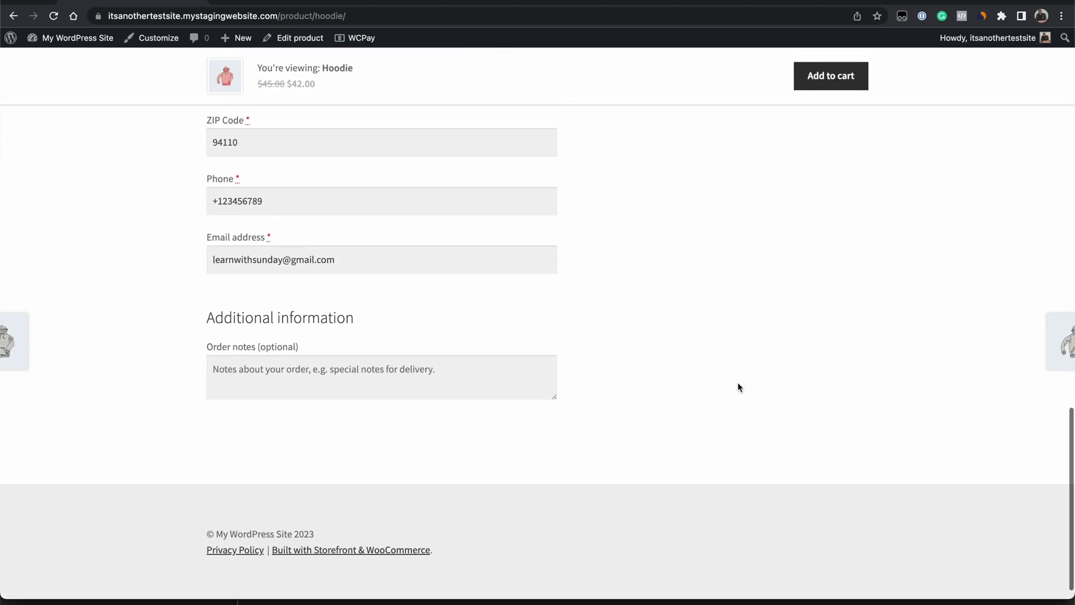
scroll(686, 353, up, 20)
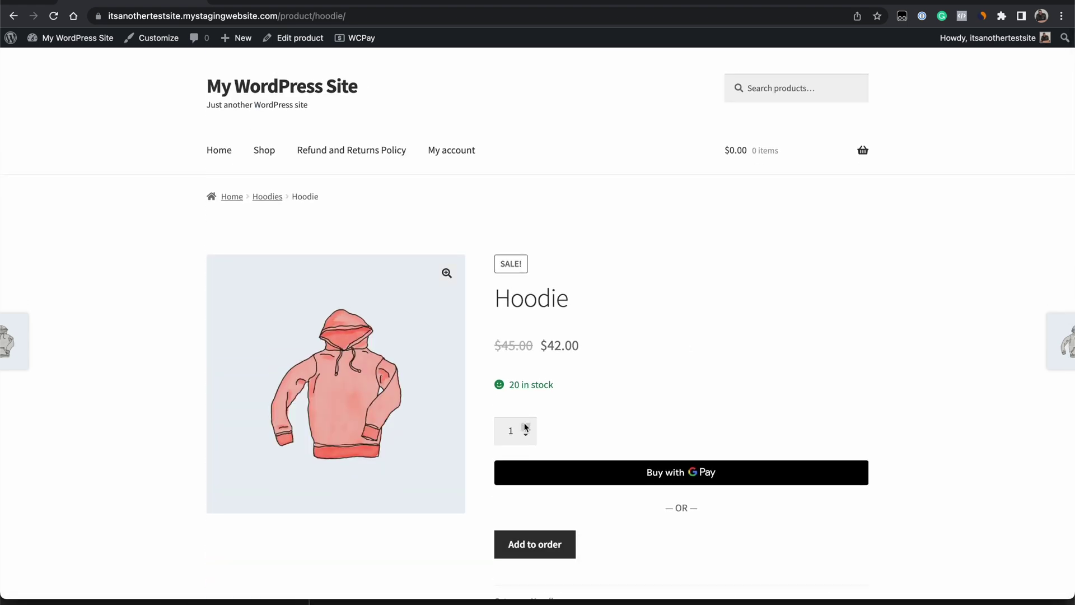
click(536, 545)
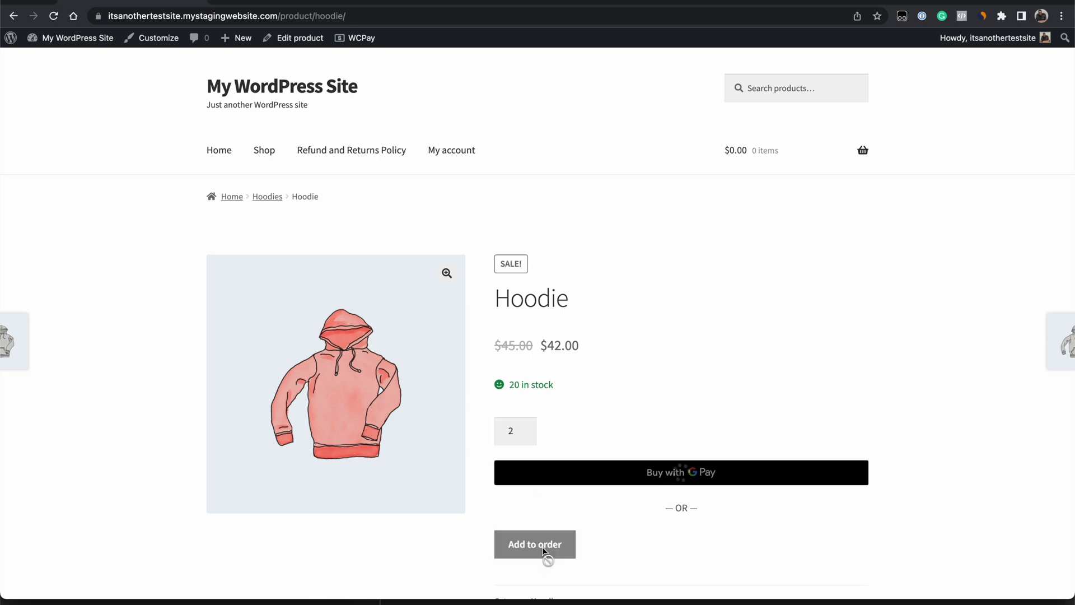
scroll(642, 278, down, 1)
Raise the Hoodie quantity to 3 and add them to the cart for $126.00
scroll(643, 278, down, 2)
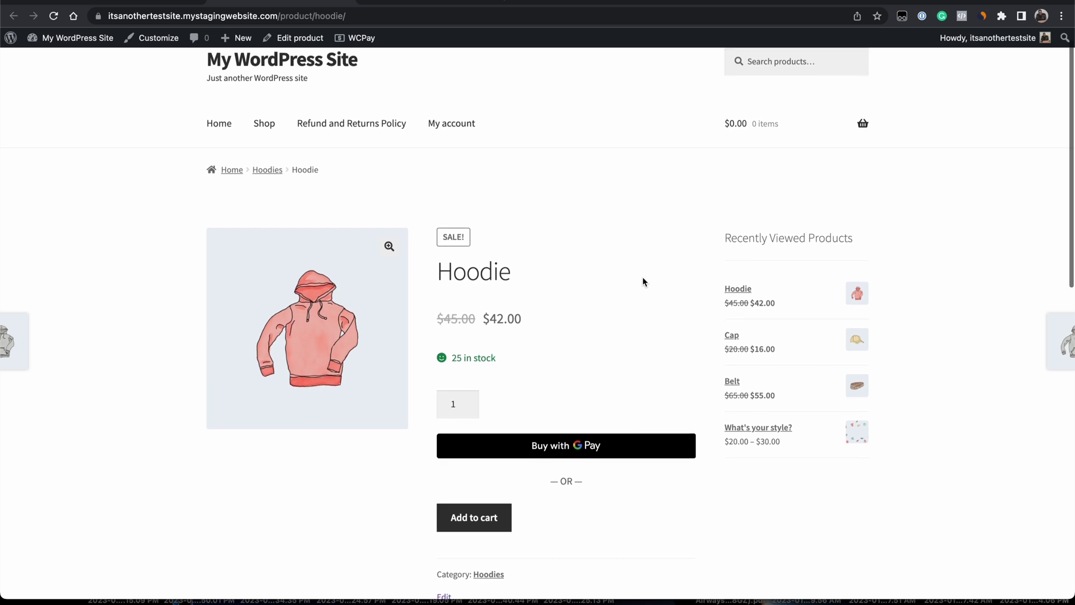
scroll(643, 281, down, 2)
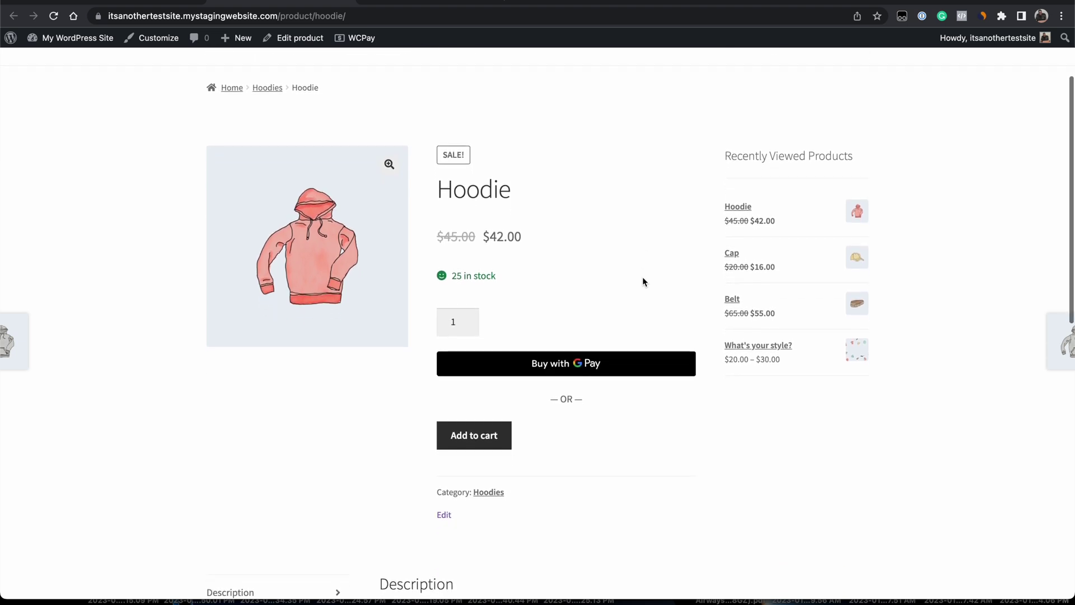
scroll(617, 256, down, 1)
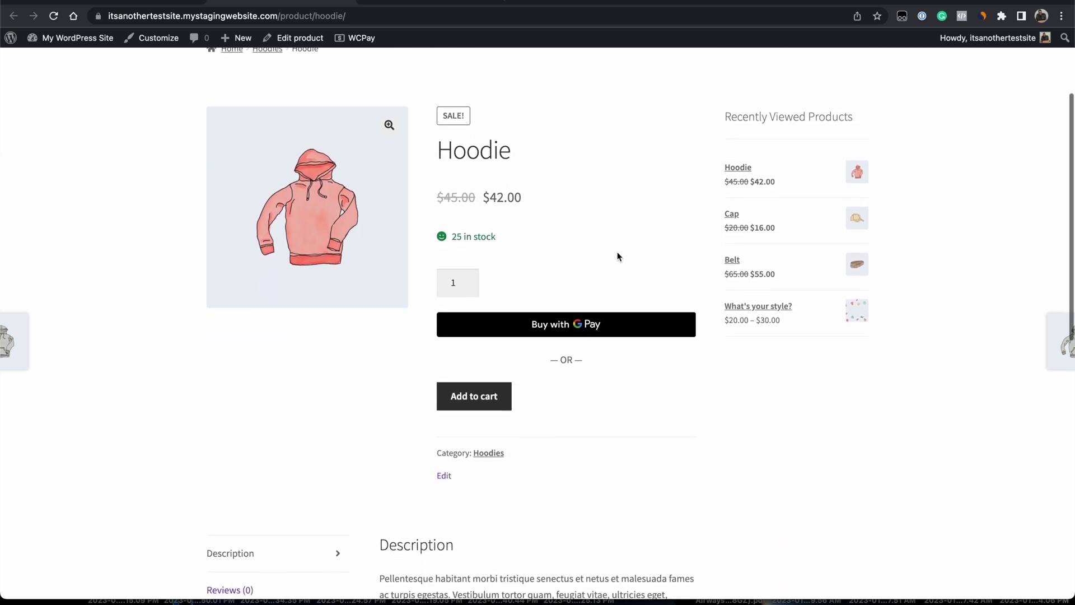
click(470, 278)
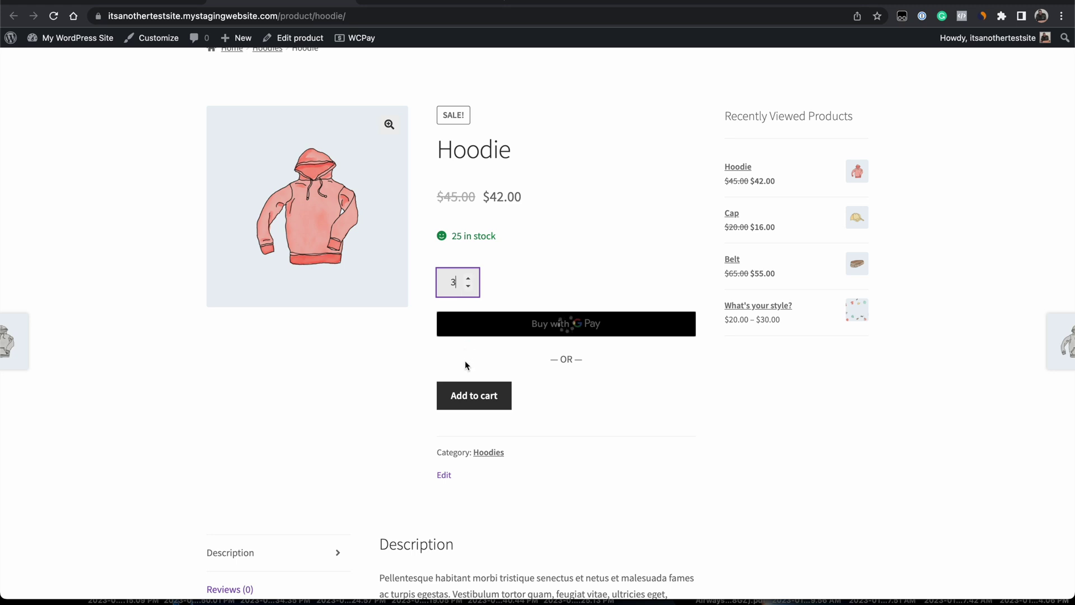
click(476, 396)
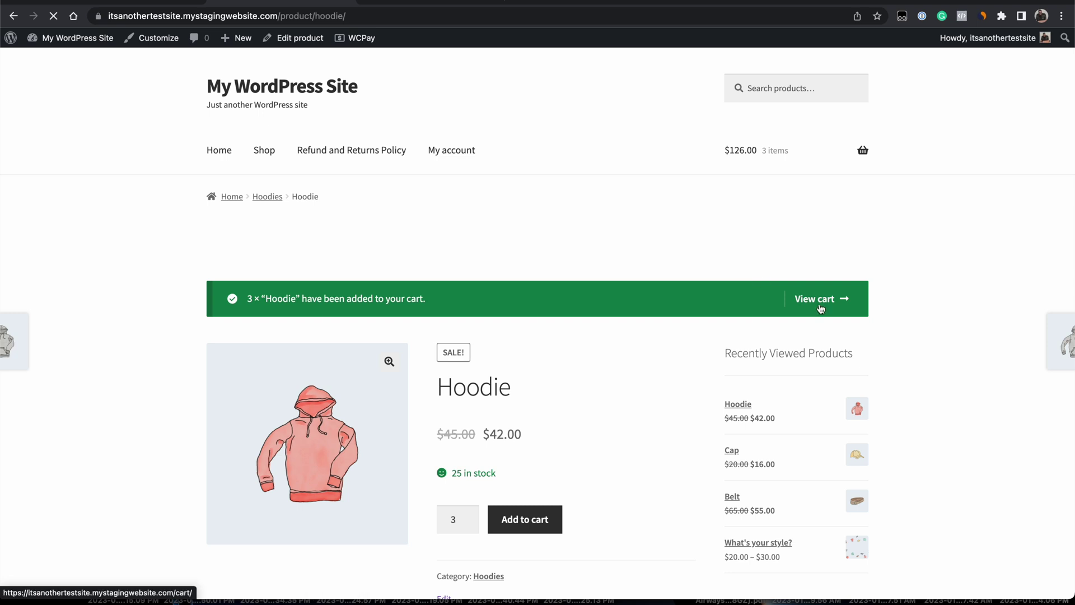
Review the cart with Hoodie × 3, then proceed to the Checkout page
click(824, 302)
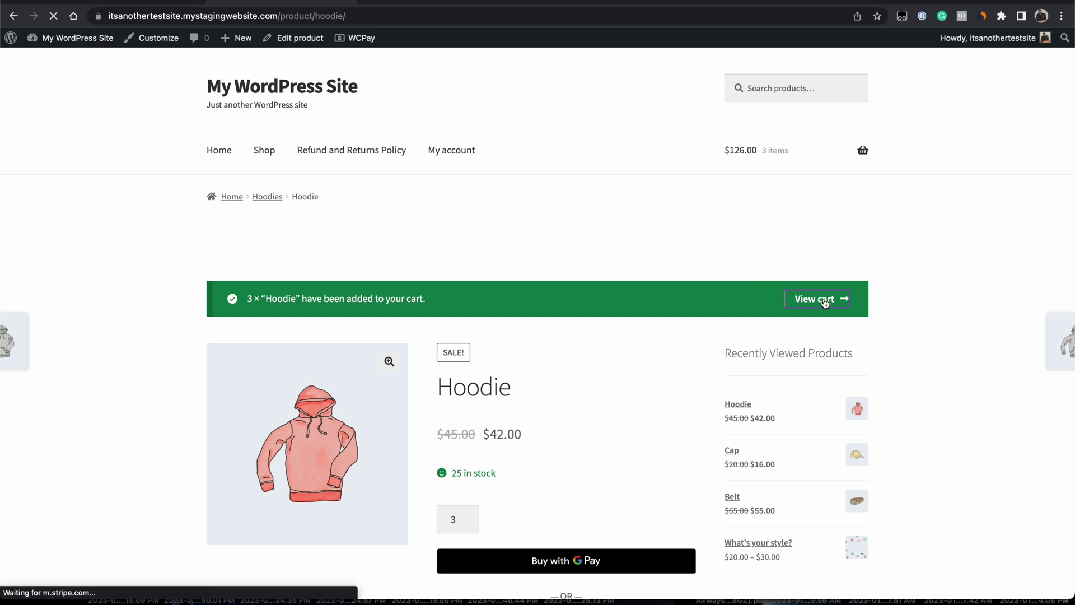
scroll(550, 413, down, 2)
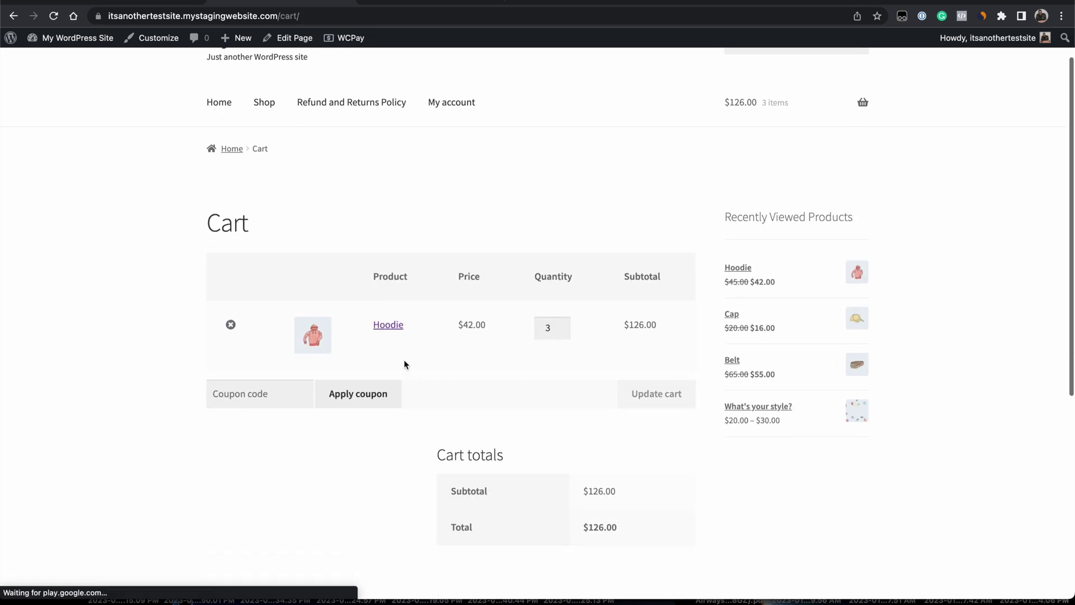
scroll(501, 408, down, 2)
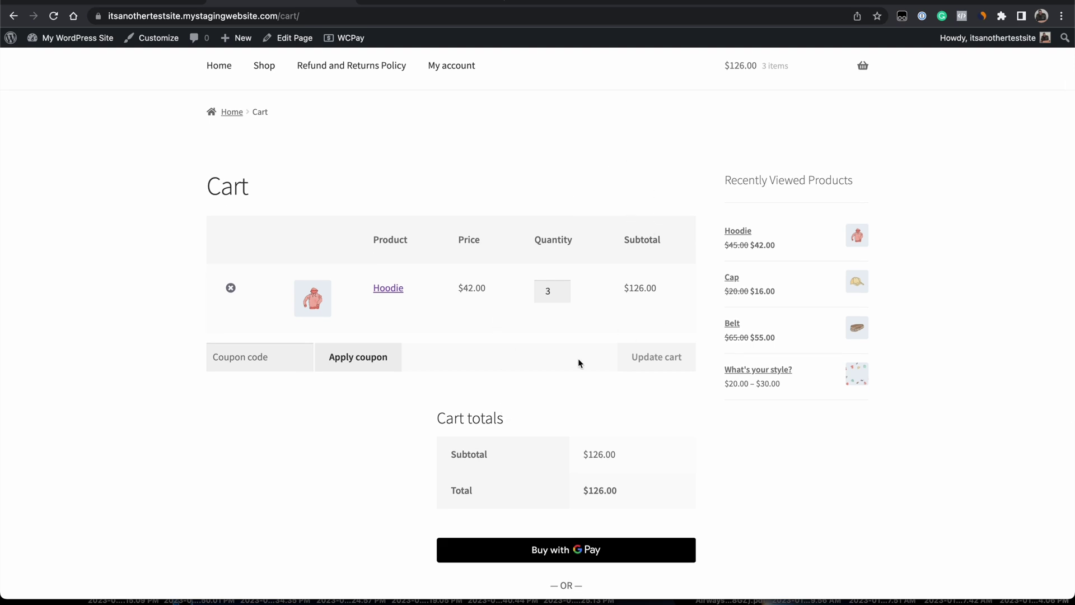
scroll(582, 372, down, 1)
scroll(567, 388, down, 4)
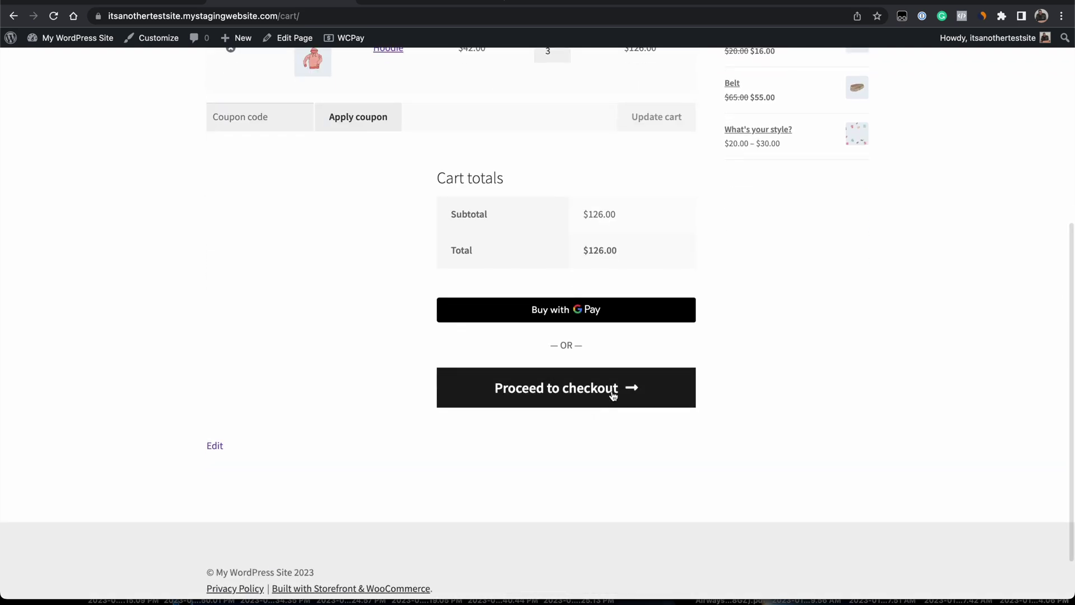
click(592, 387)
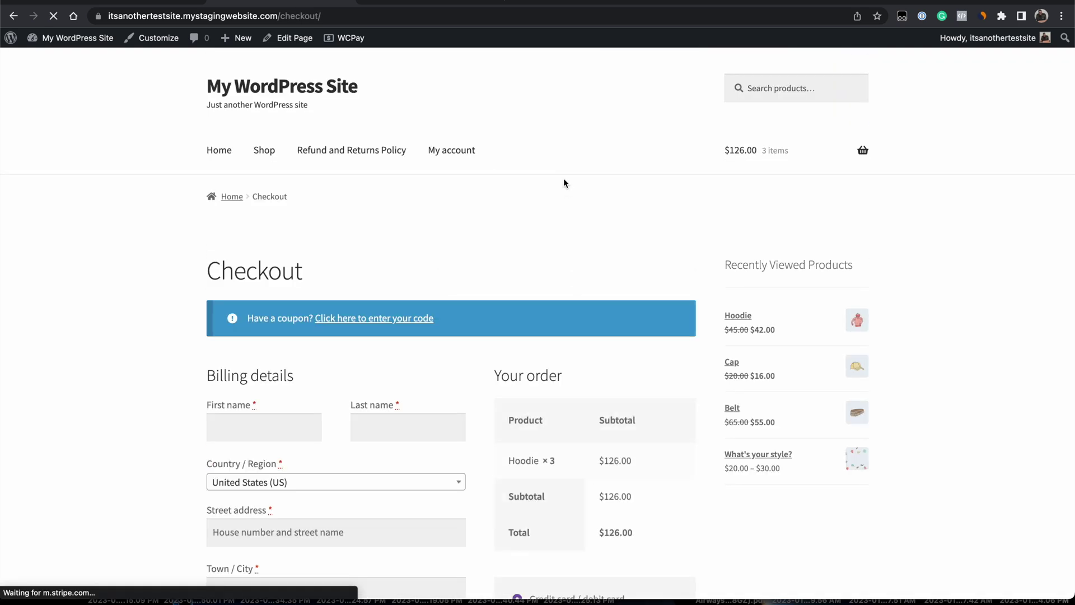
scroll(531, 302, down, 2)
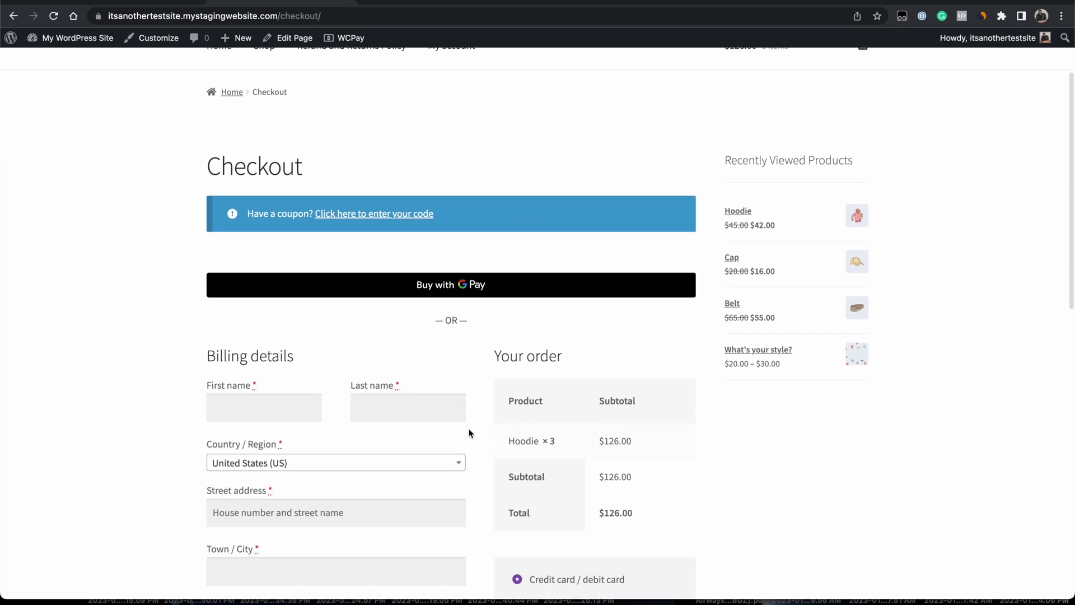
scroll(344, 371, down, 3)
scroll(344, 371, down, 2)
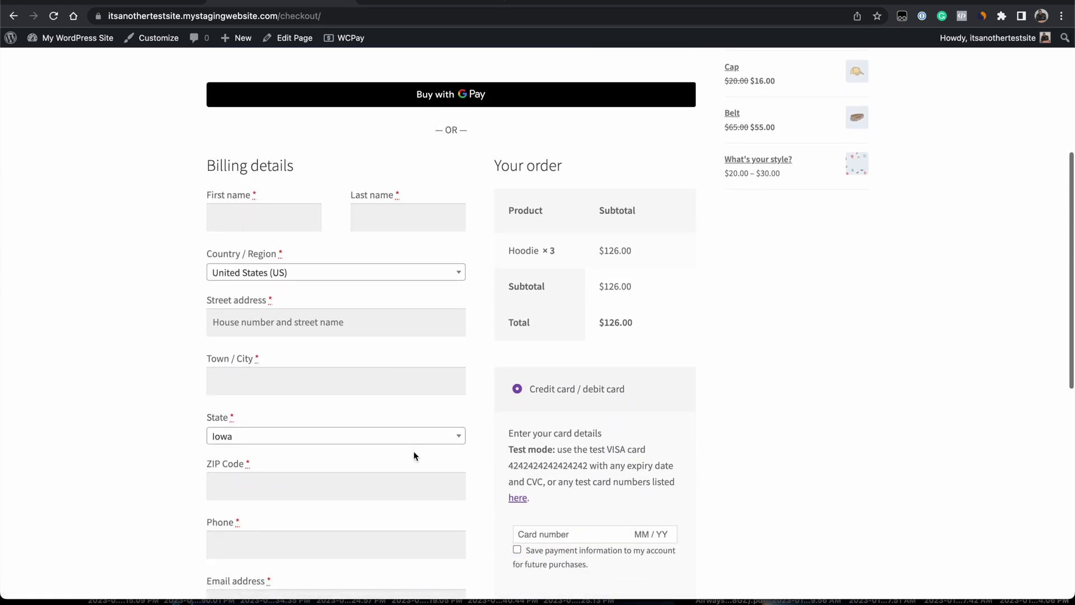
scroll(410, 487, down, 8)
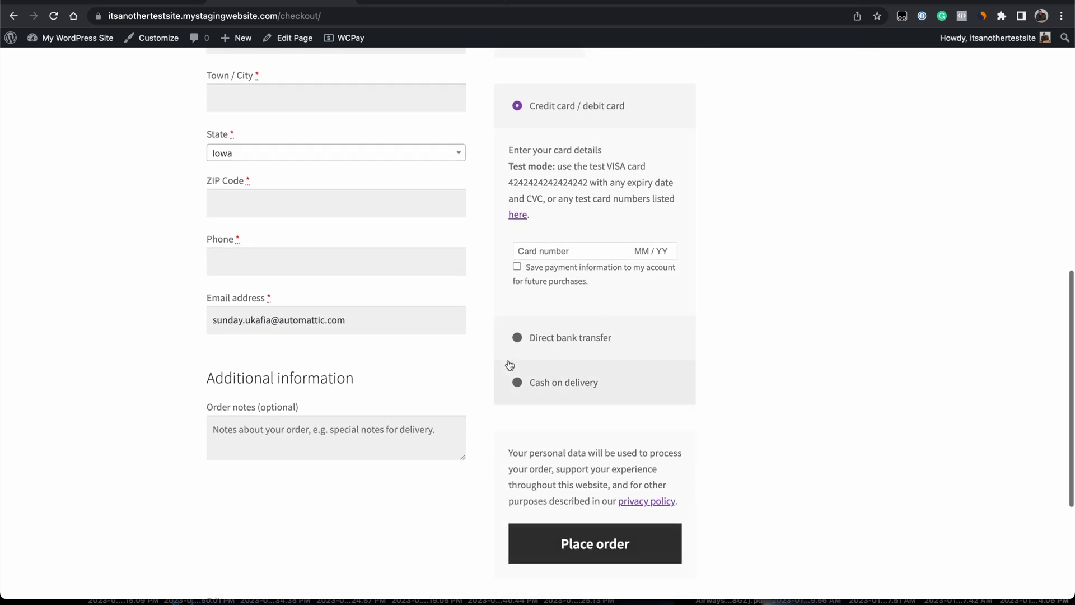
scroll(515, 359, down, 1)
scroll(509, 185, up, 10)
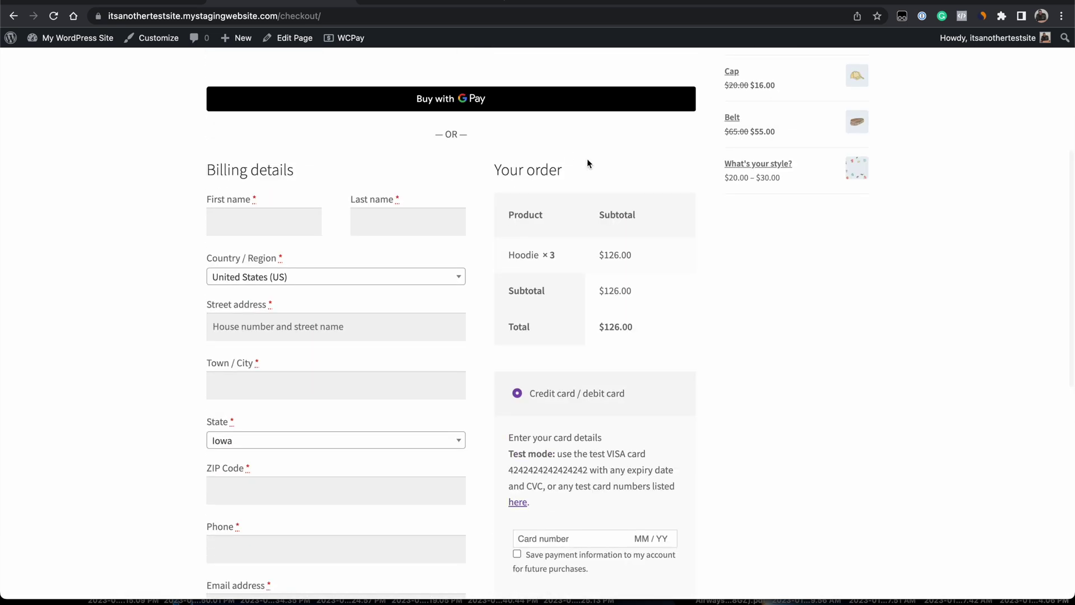
scroll(669, 255, up, 3)
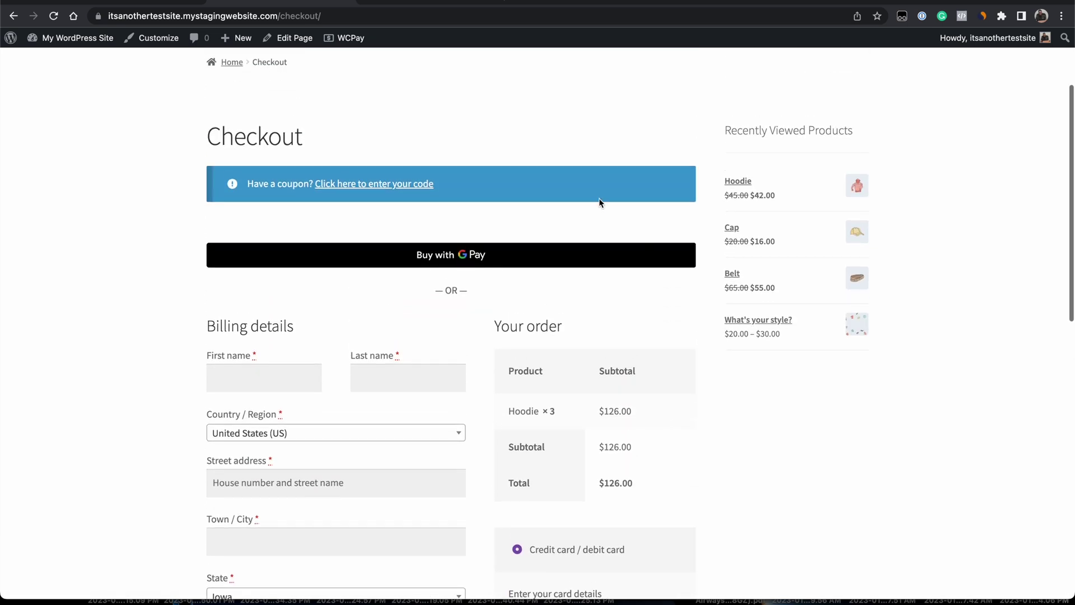
scroll(596, 153, up, 3)
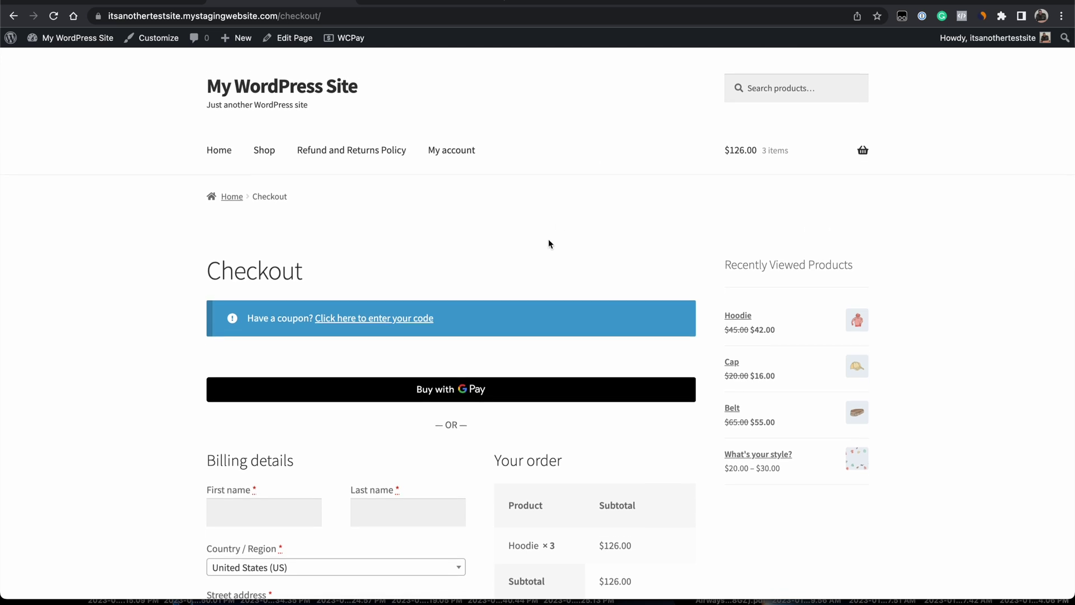
scroll(549, 238, down, 1)
scroll(549, 244, down, 3)
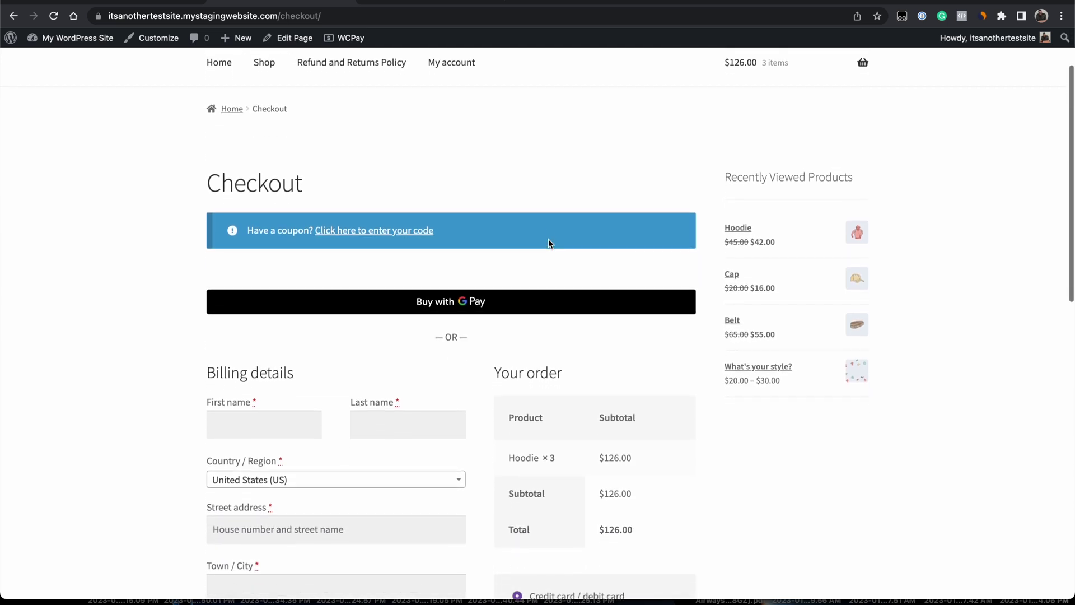
scroll(550, 243, up, 4)
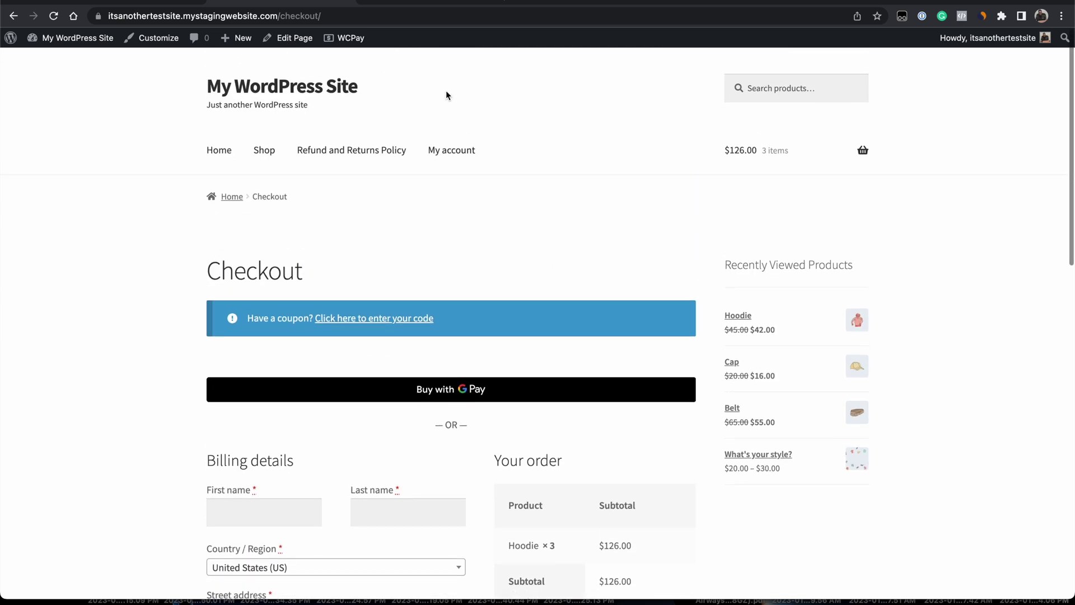
click(429, 2)
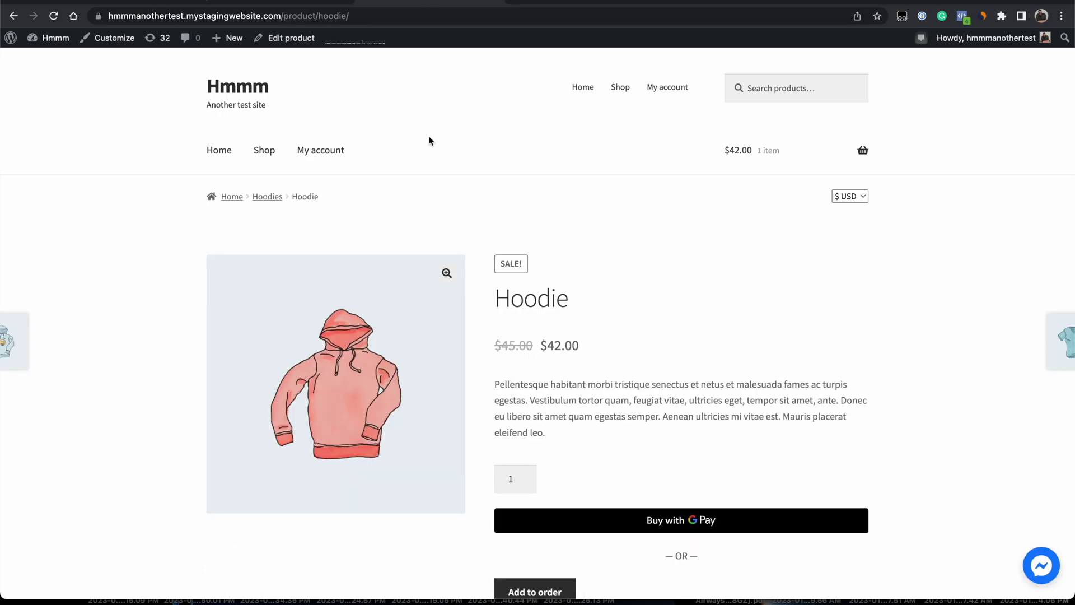
scroll(751, 339, down, 2)
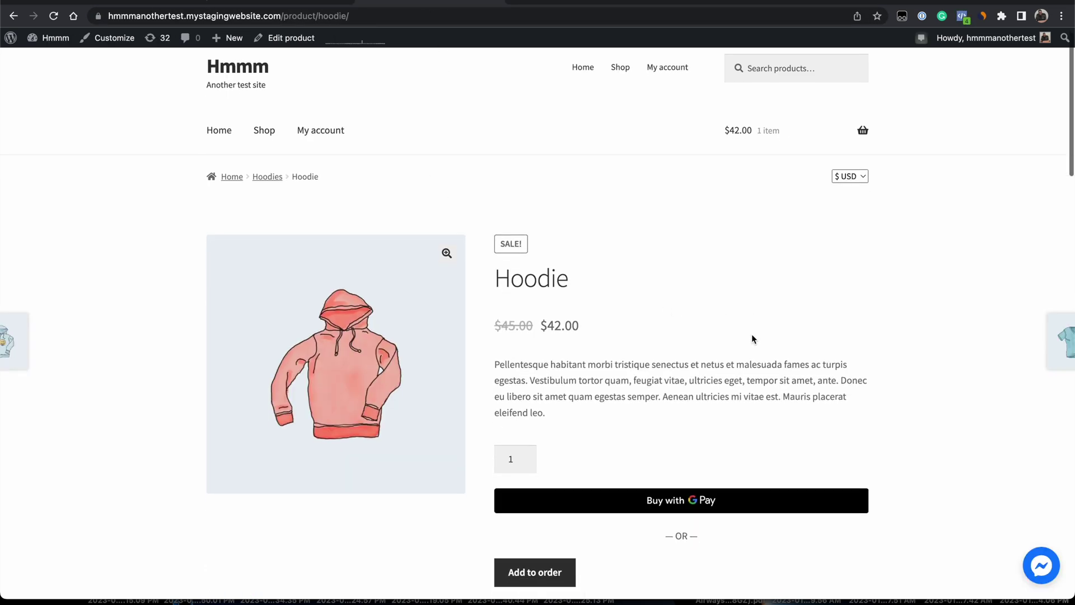
scroll(752, 338, down, 2)
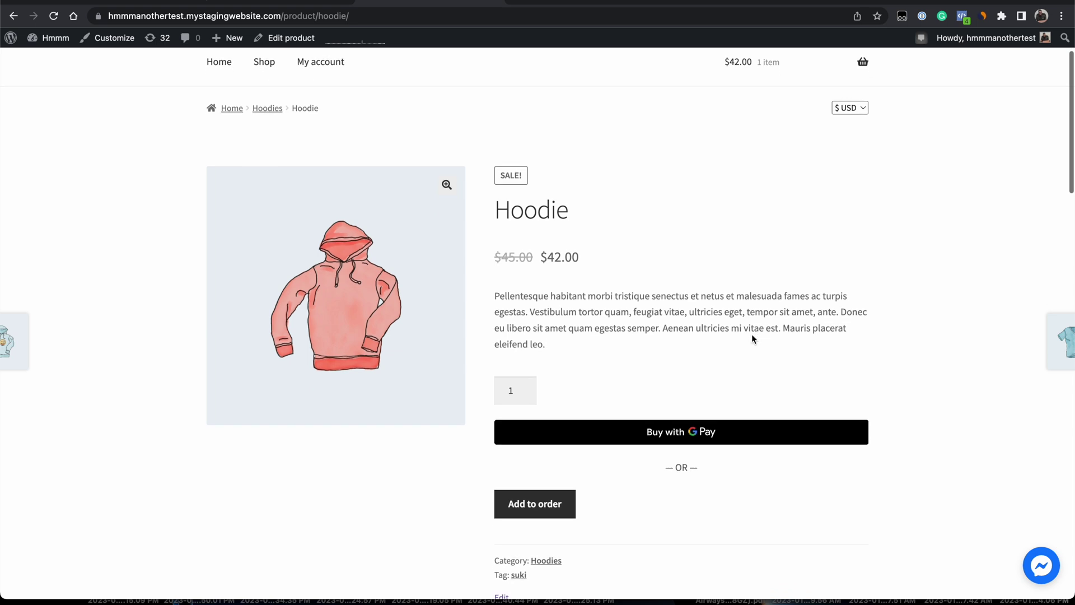
scroll(603, 365, up, 4)
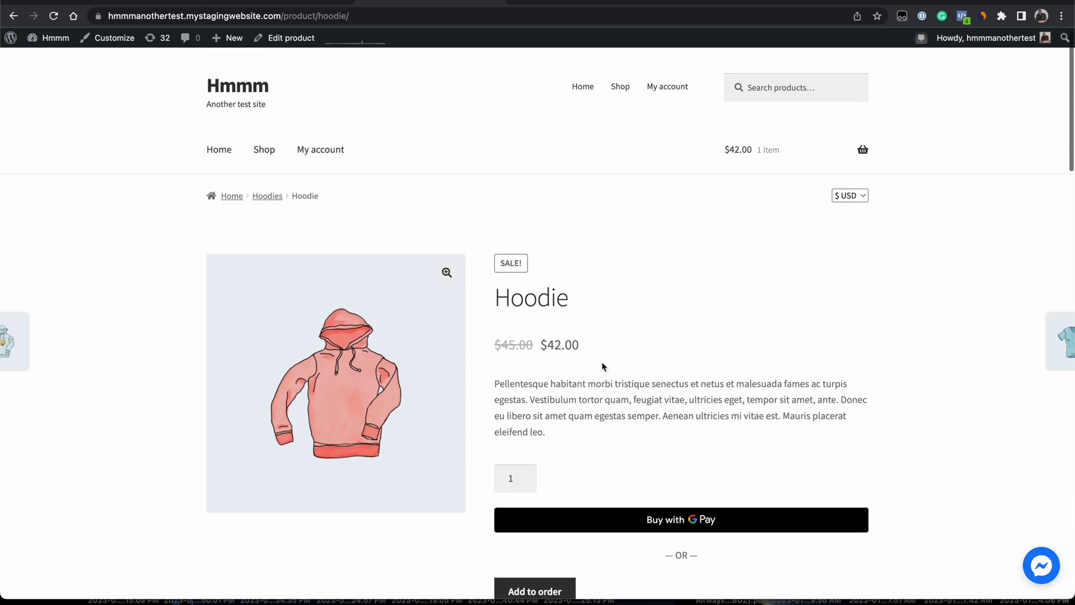
scroll(623, 331, down, 3)
scroll(623, 330, down, 9)
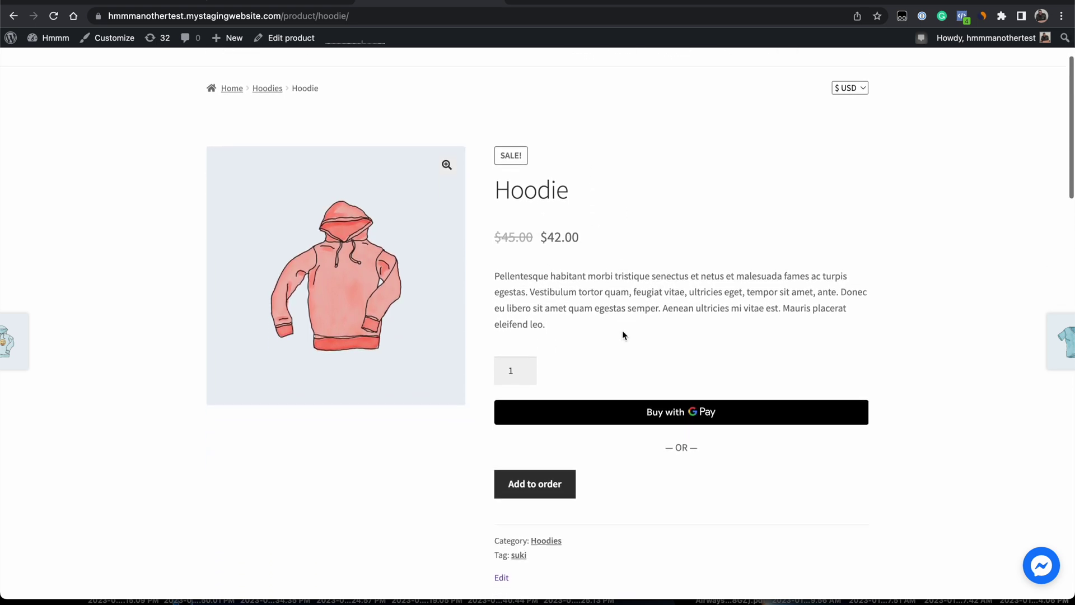
scroll(623, 395, down, 3)
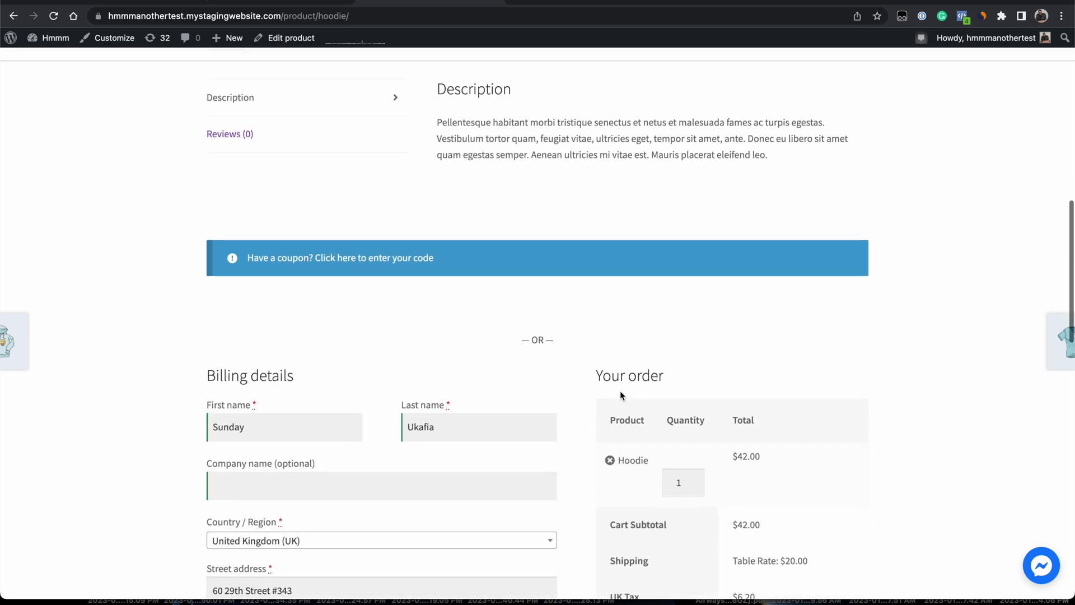
scroll(514, 415, down, 1)
scroll(516, 416, down, 7)
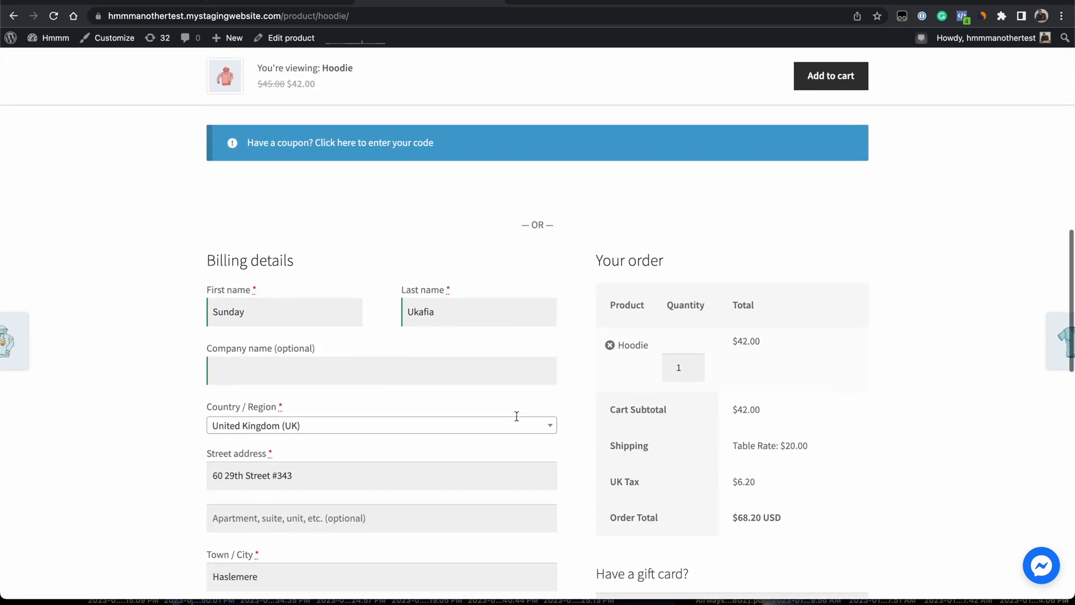
scroll(539, 403, up, 20)
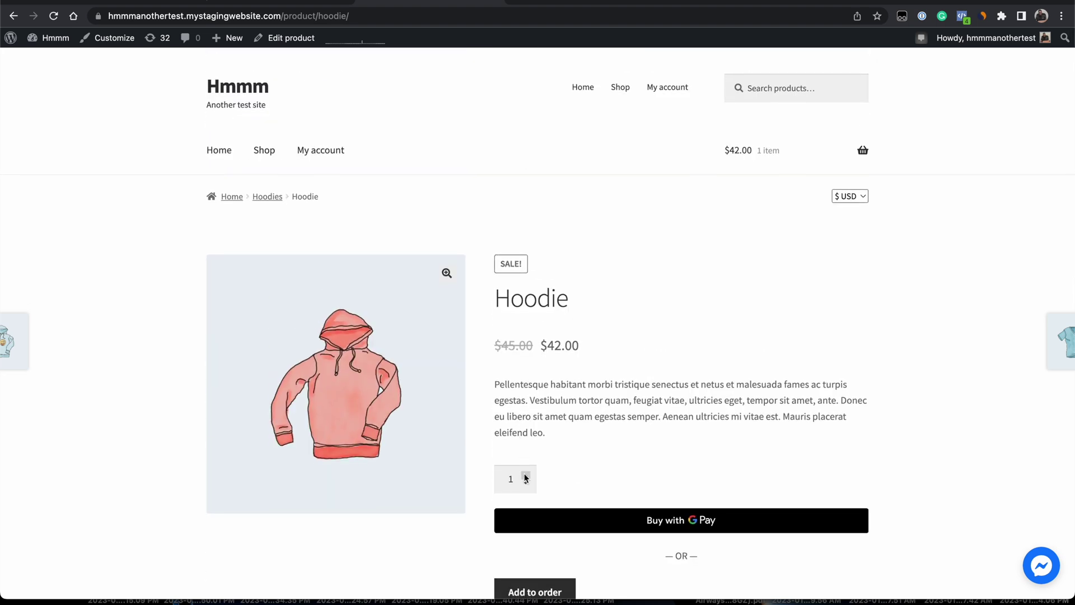
Set the Hoodie quantity to 2 and add them, making Hoodie × 3 at $126.00
click(526, 476)
scroll(598, 464, down, 2)
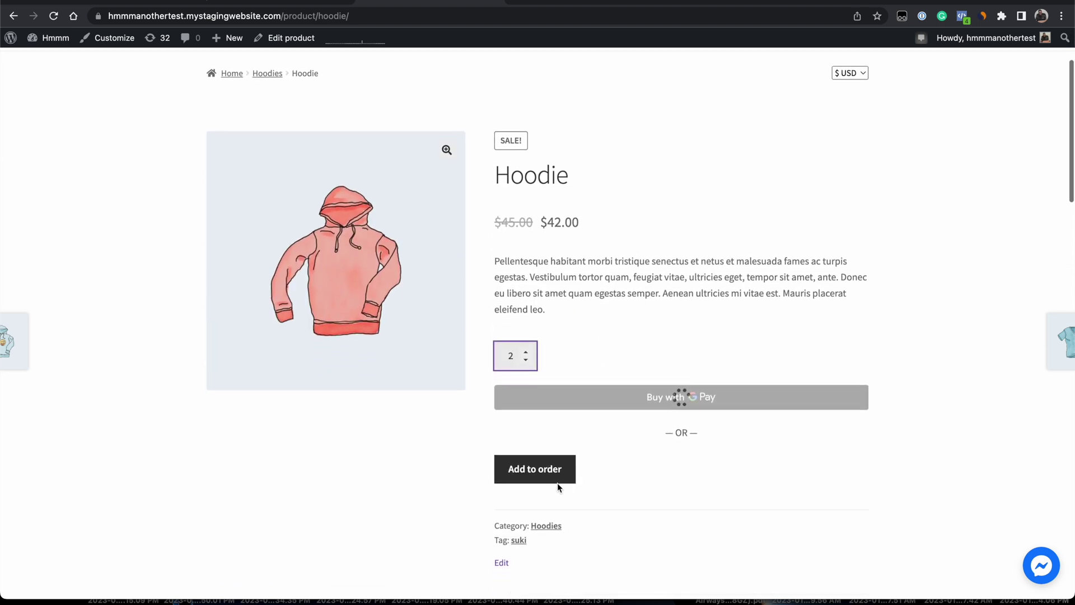
click(549, 475)
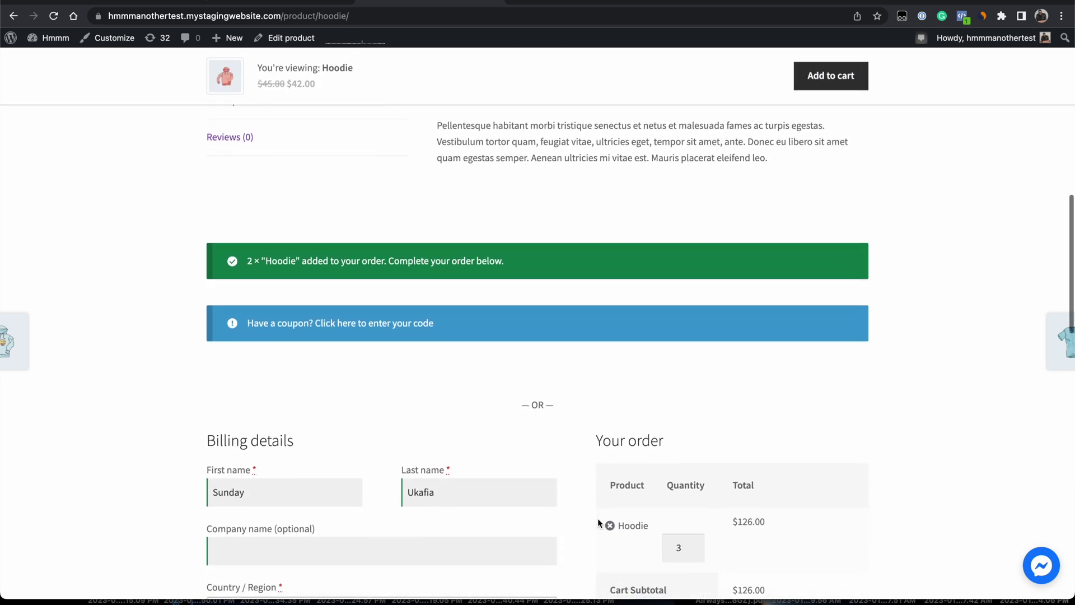
Lower the Hoodie line in Your order from 3 to 2, totalling $114.40 USD
scroll(600, 453, down, 3)
scroll(428, 380, down, 1)
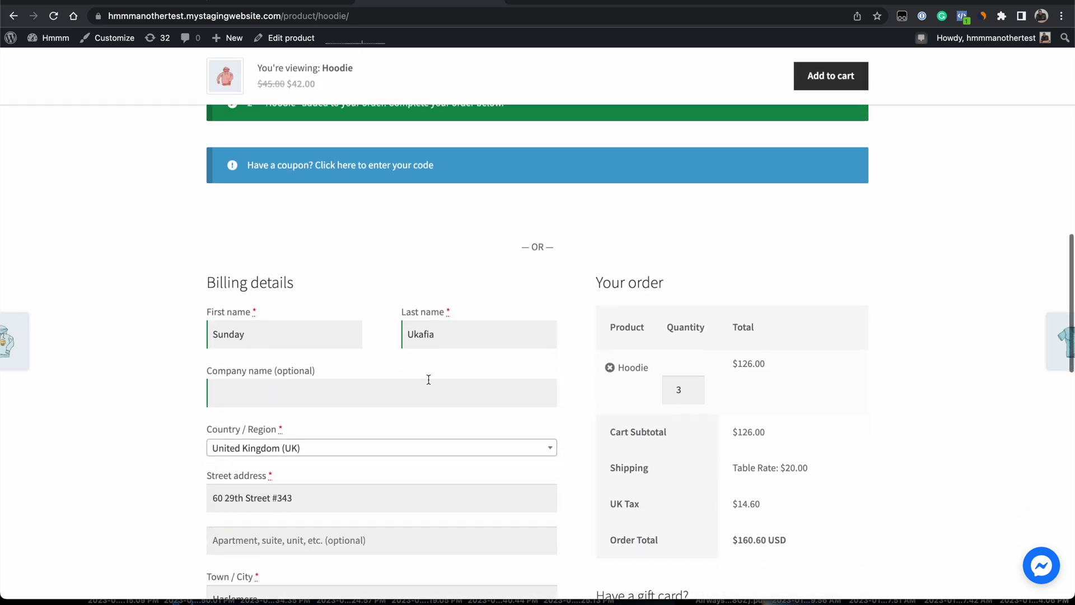
scroll(482, 396, down, 3)
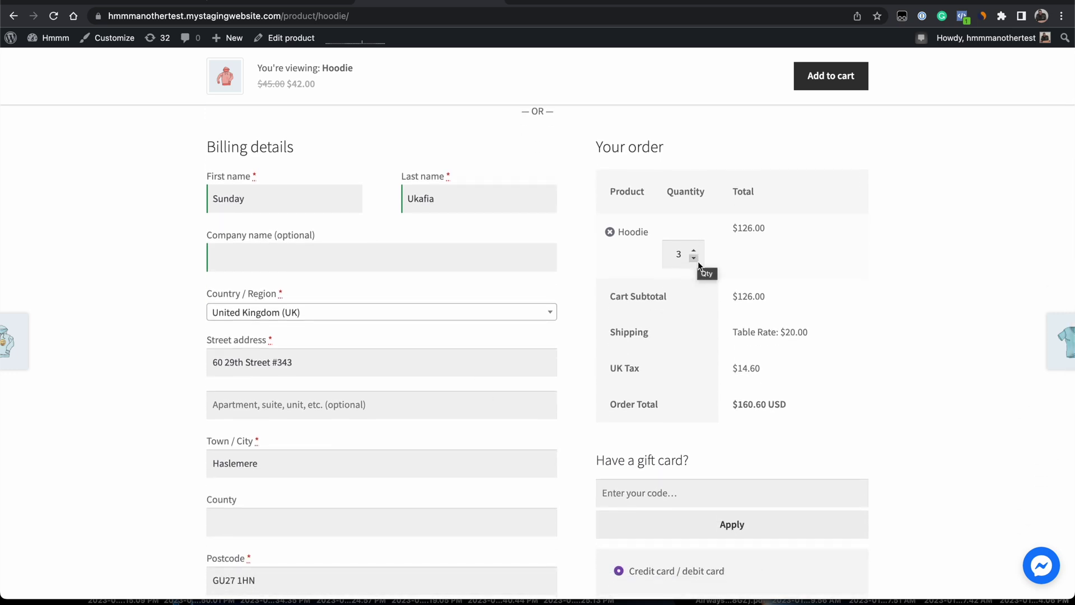
click(718, 260)
scroll(701, 365, down, 1)
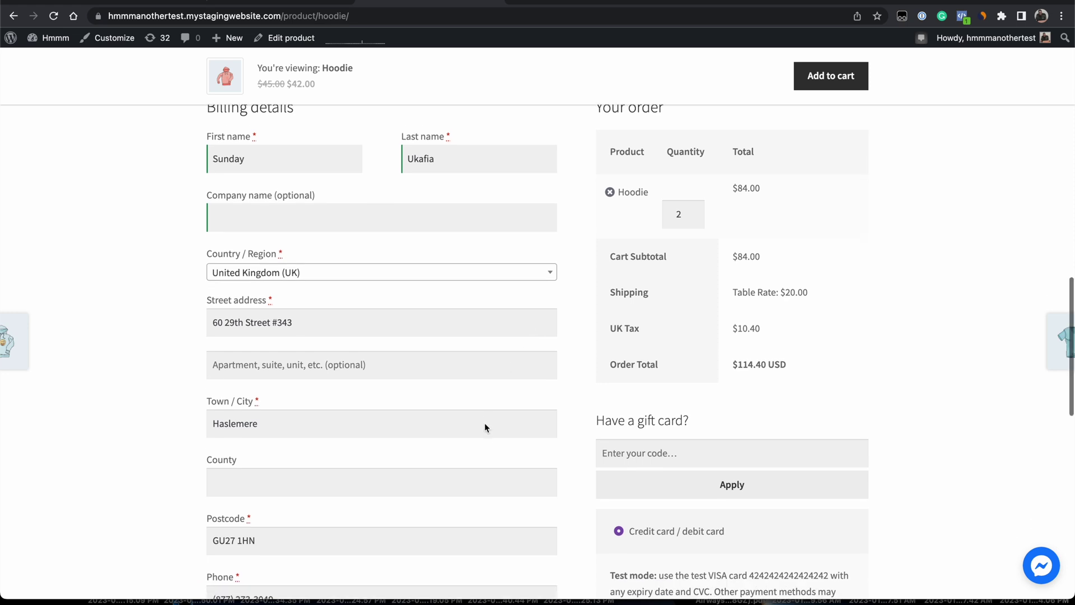
Tick the 'I have read and agree to the website terms and conditions' checkbox
scroll(485, 422, down, 1)
scroll(452, 425, down, 2)
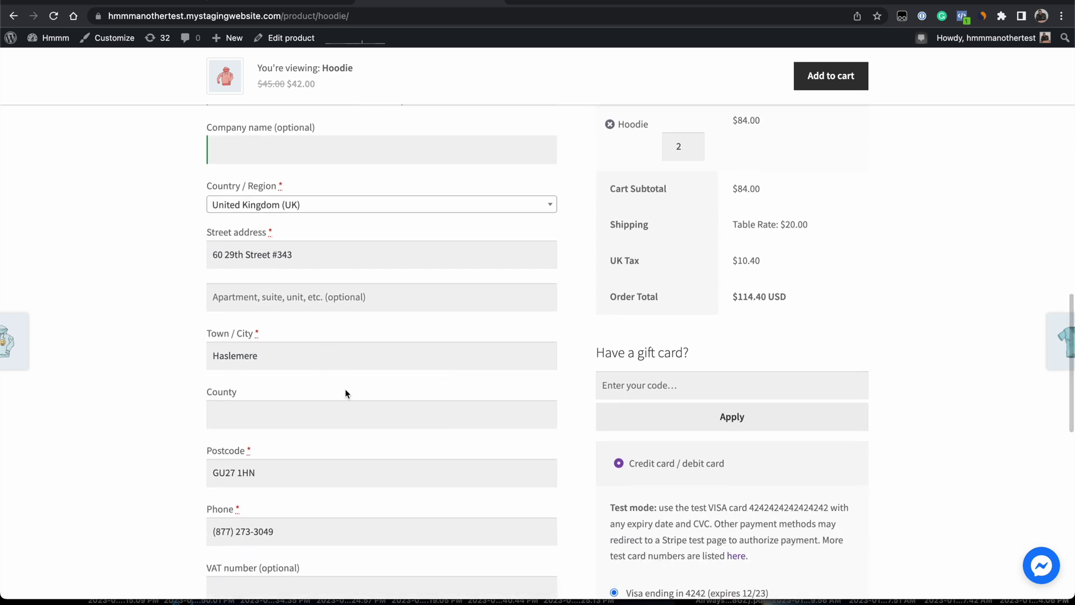
scroll(383, 448, down, 9)
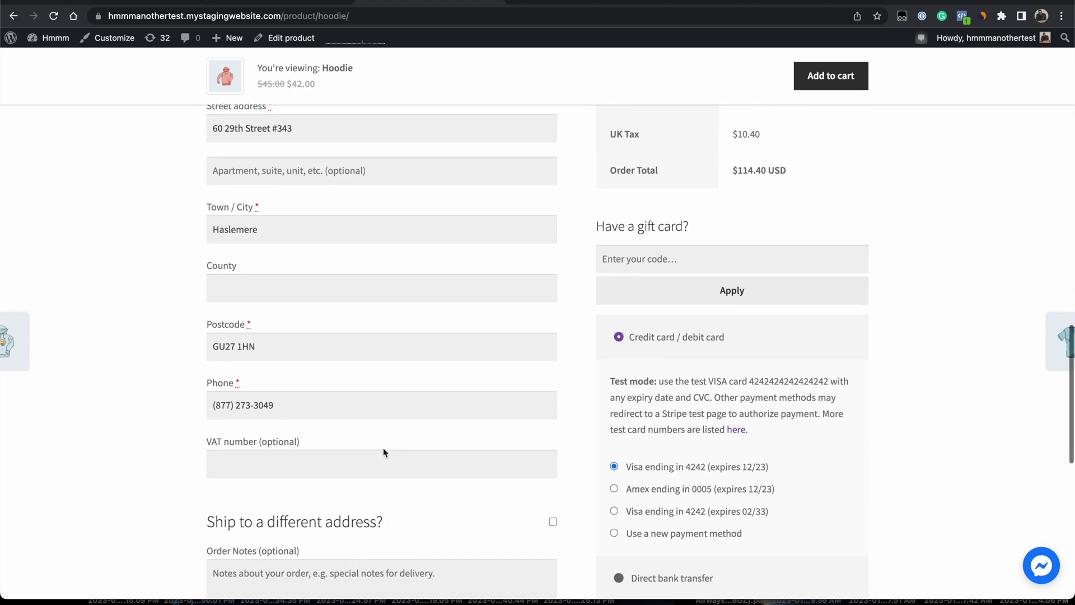
scroll(459, 428, up, 2)
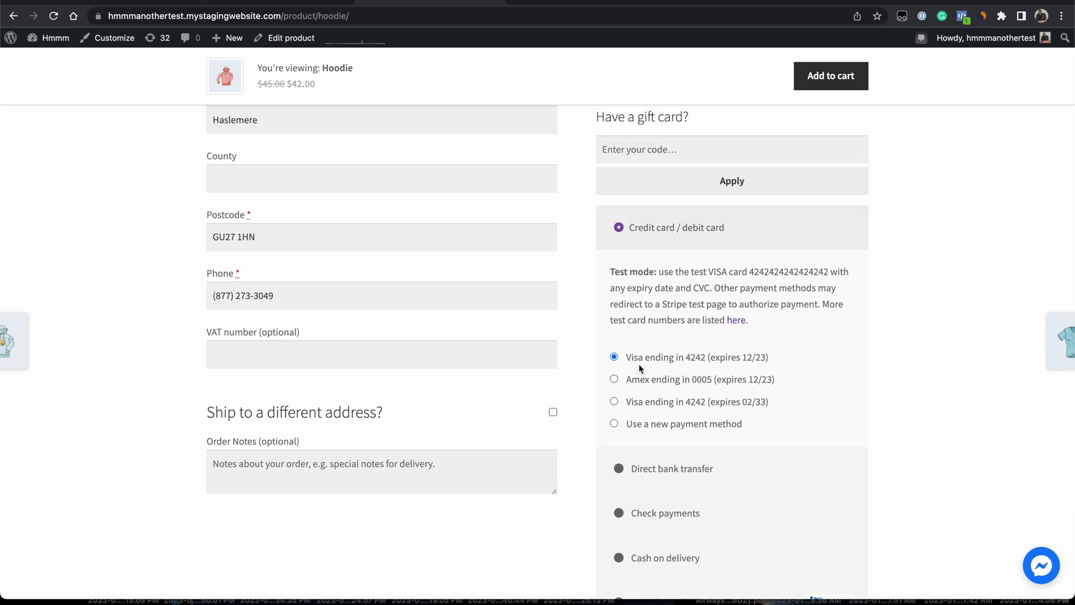
scroll(642, 367, down, 4)
scroll(690, 446, down, 7)
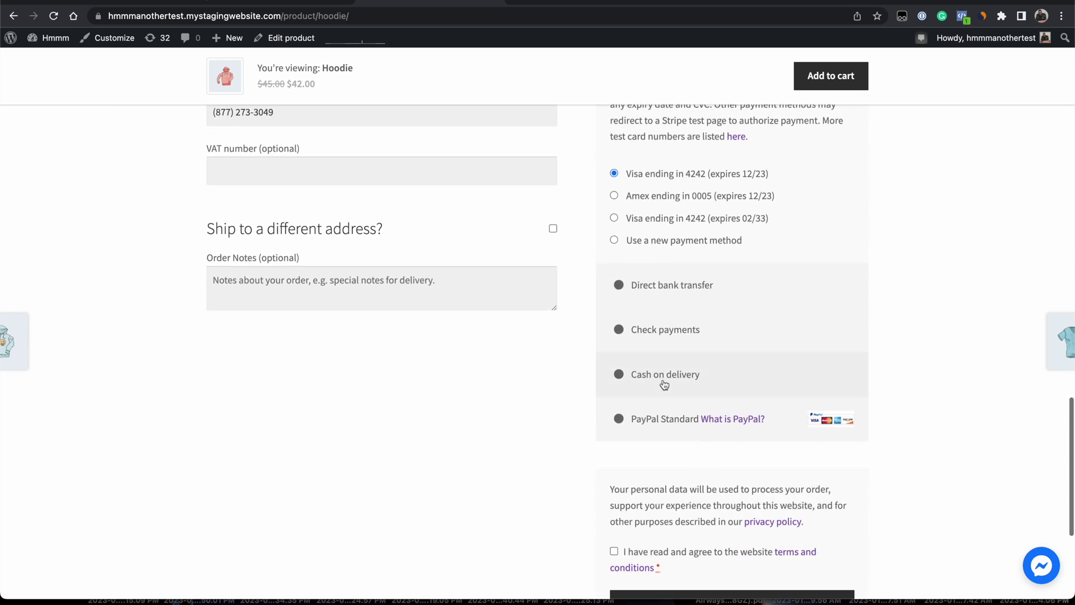
click(688, 431)
scroll(667, 314, up, 11)
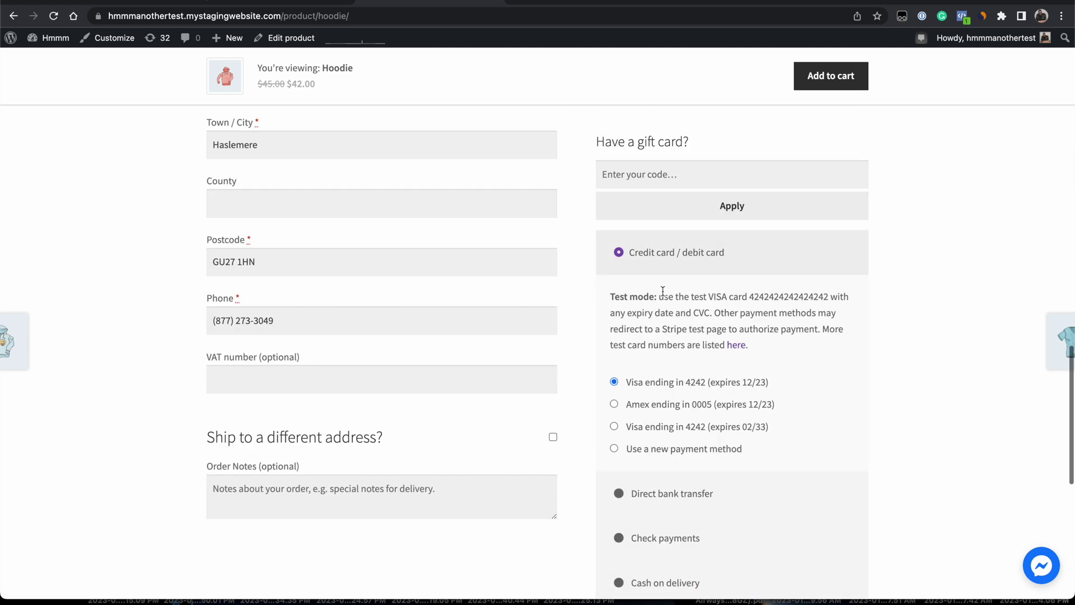
scroll(724, 448, down, 2)
scroll(505, 322, up, 18)
scroll(506, 322, up, 10)
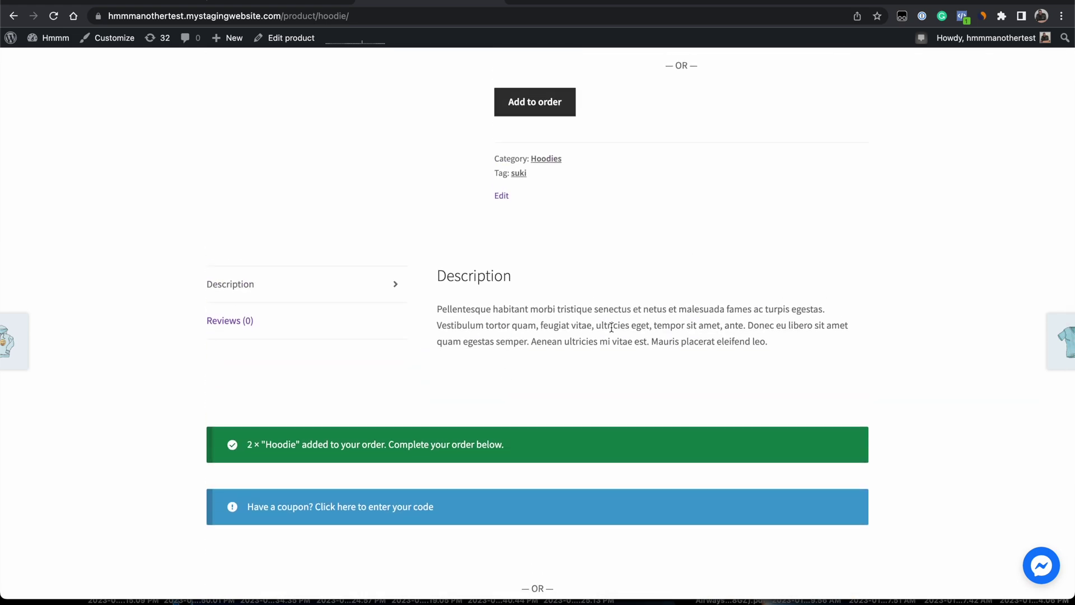
scroll(666, 273, up, 9)
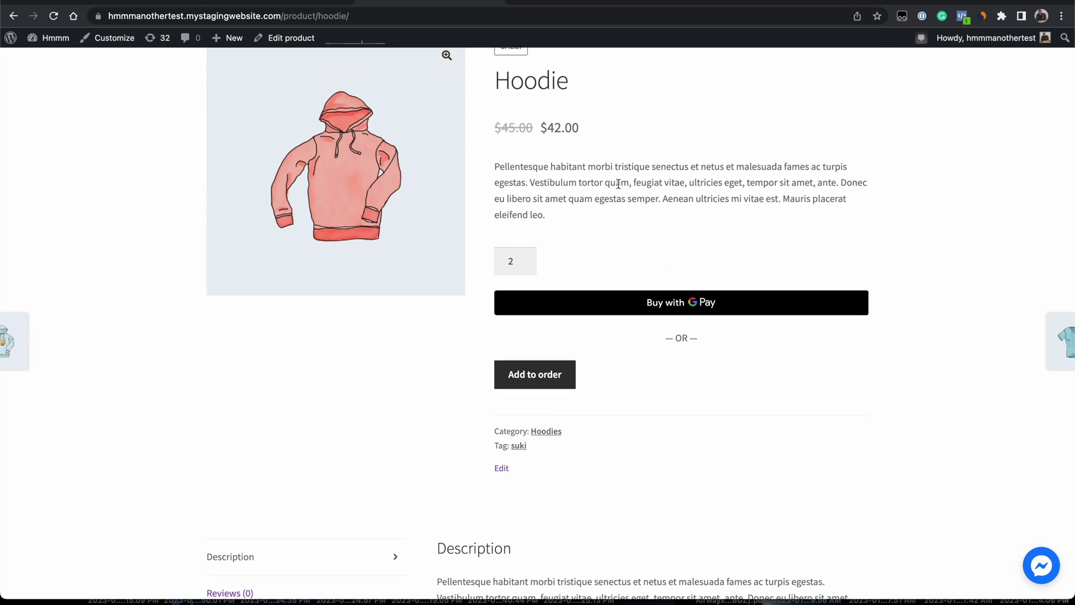
scroll(620, 184, up, 2)
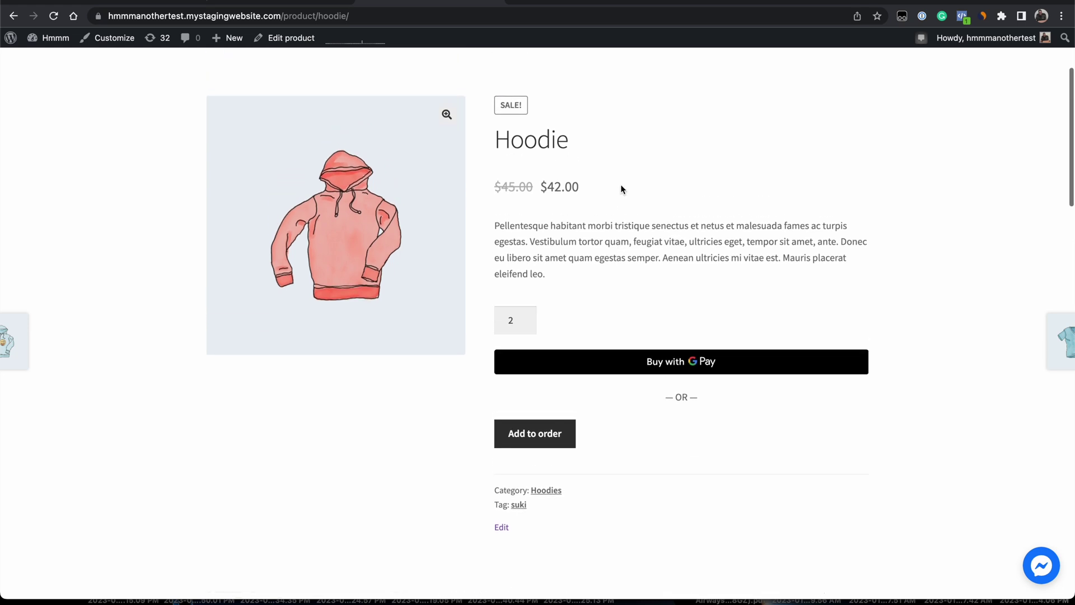
scroll(621, 189, up, 2)
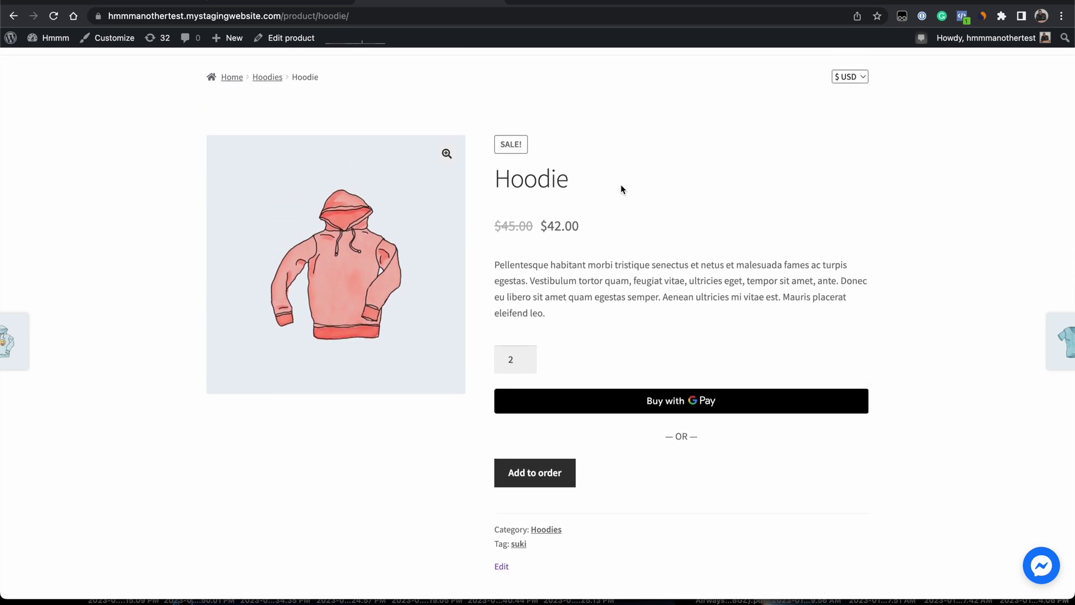
scroll(620, 189, up, 1)
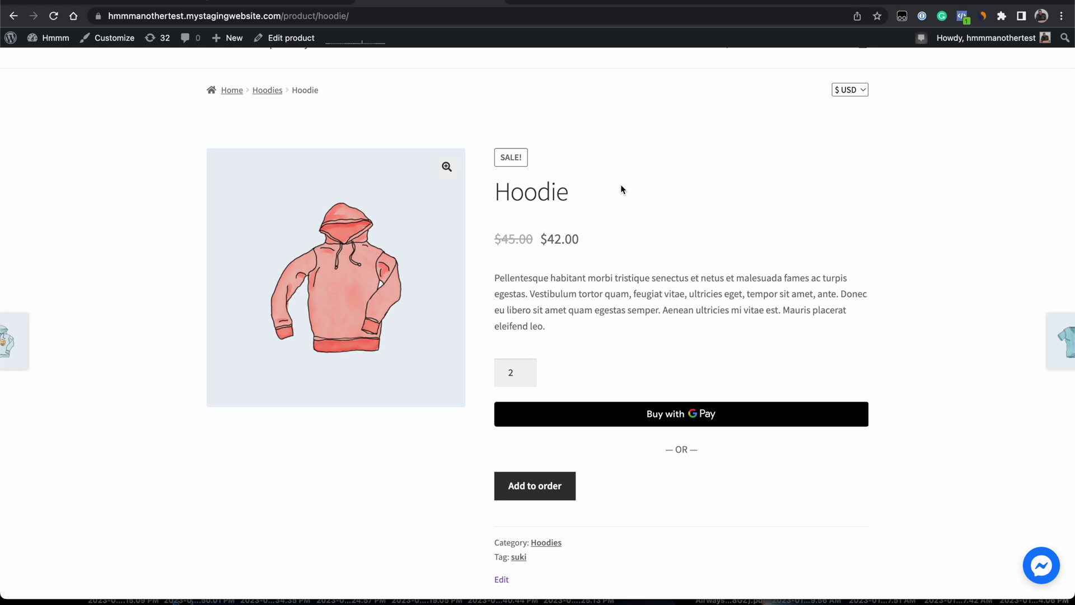
scroll(621, 190, up, 5)
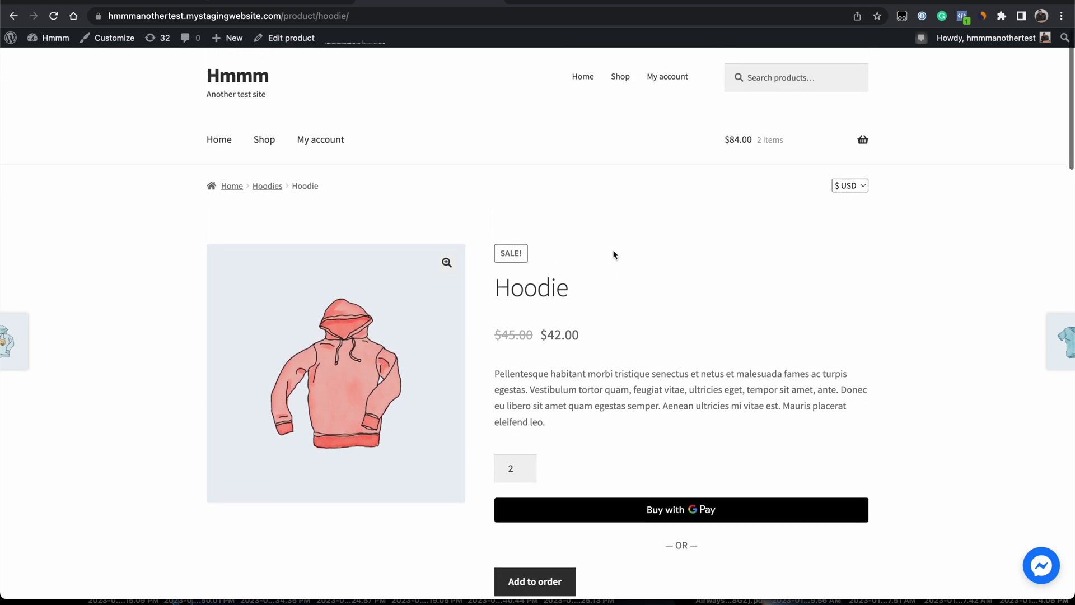
scroll(613, 254, down, 12)
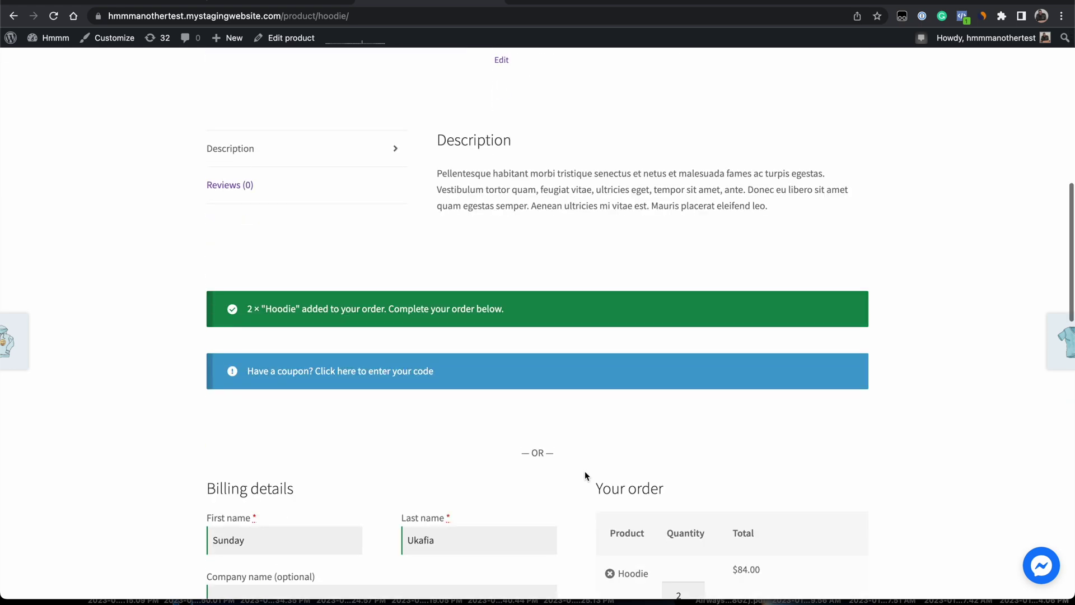
scroll(585, 472, down, 12)
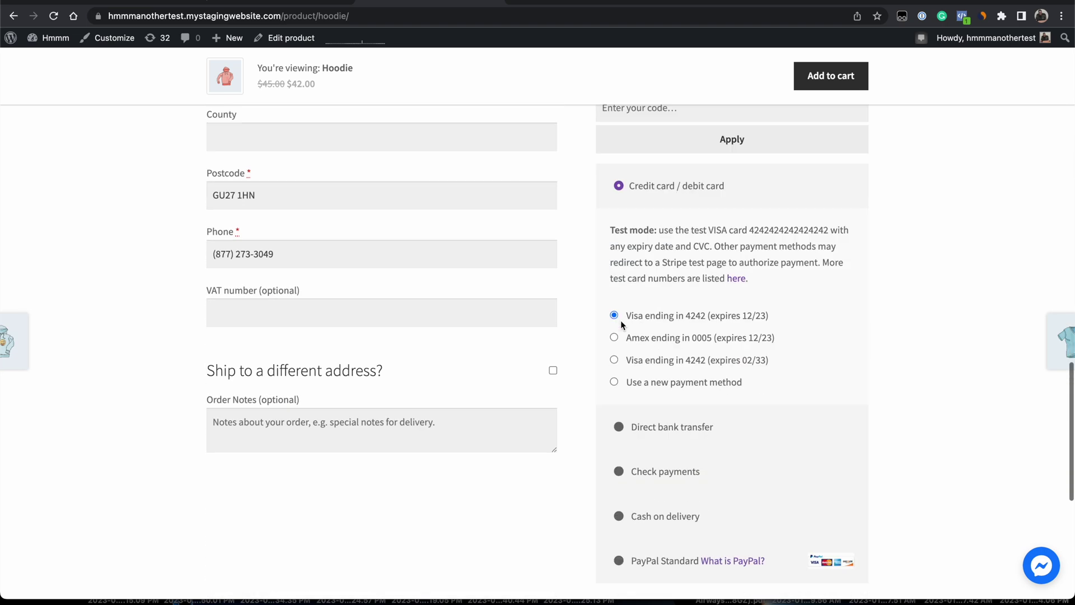
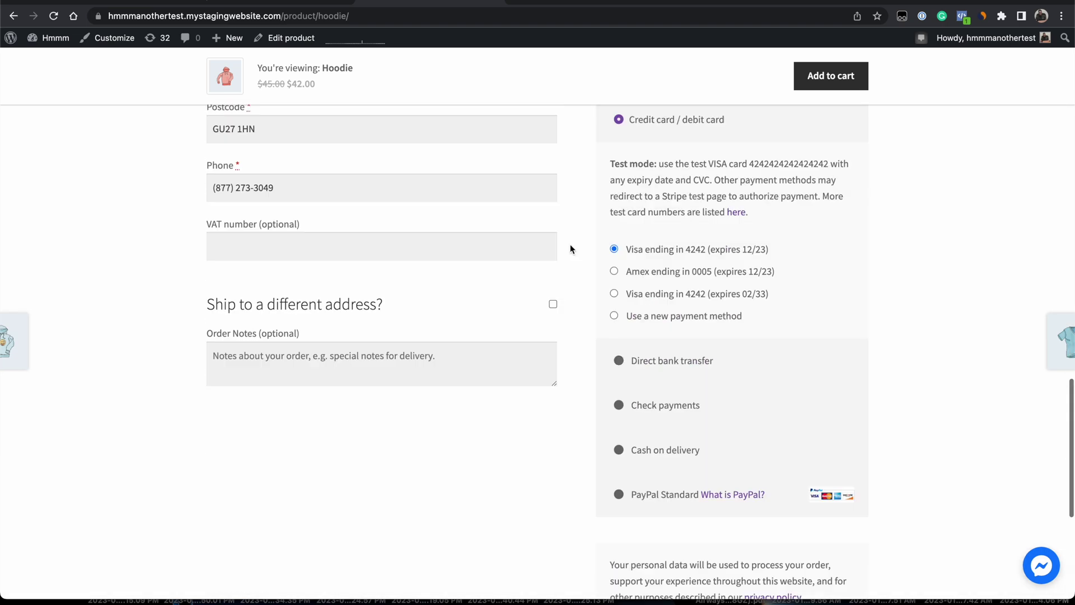
Review the Hoodie page with 2 Hoodies totalling $84.00, then go to the One Page Checkout extension page
scroll(580, 160, down, 10)
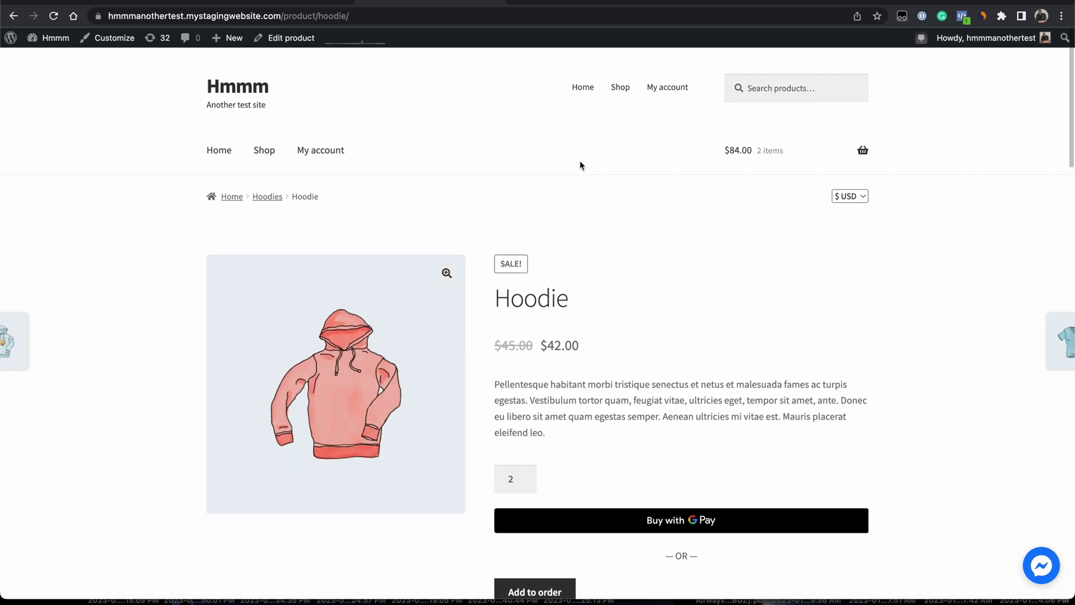
scroll(573, 443, down, 15)
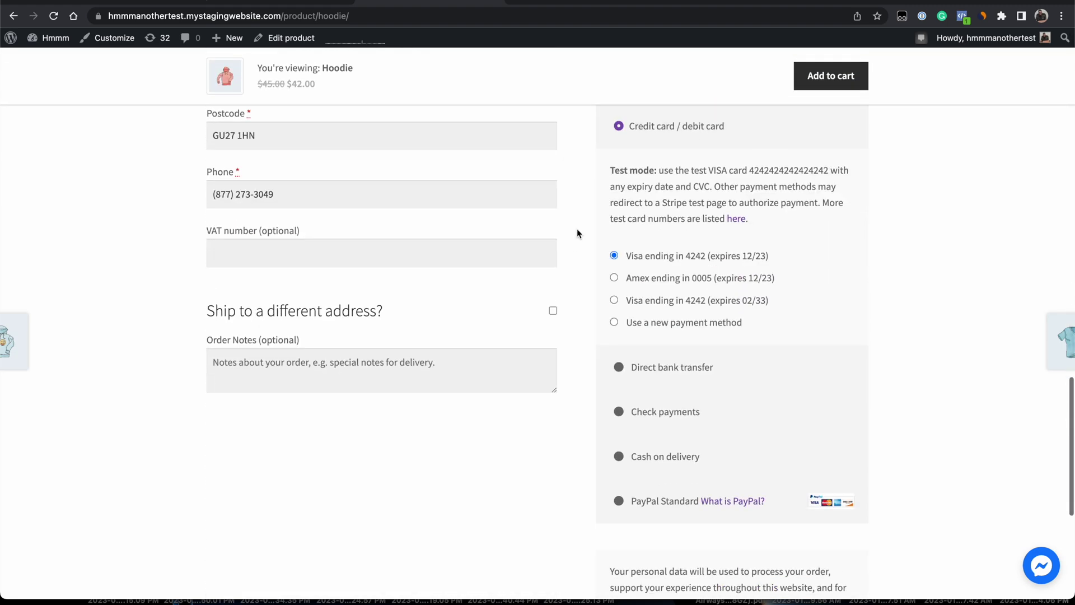
scroll(577, 232, up, 20)
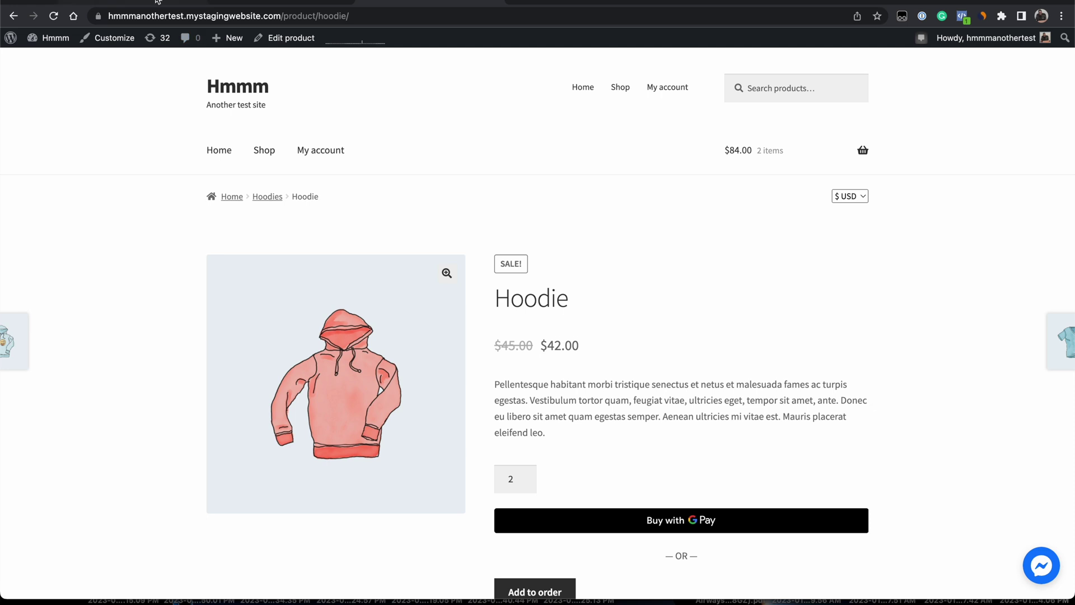
click(158, 2)
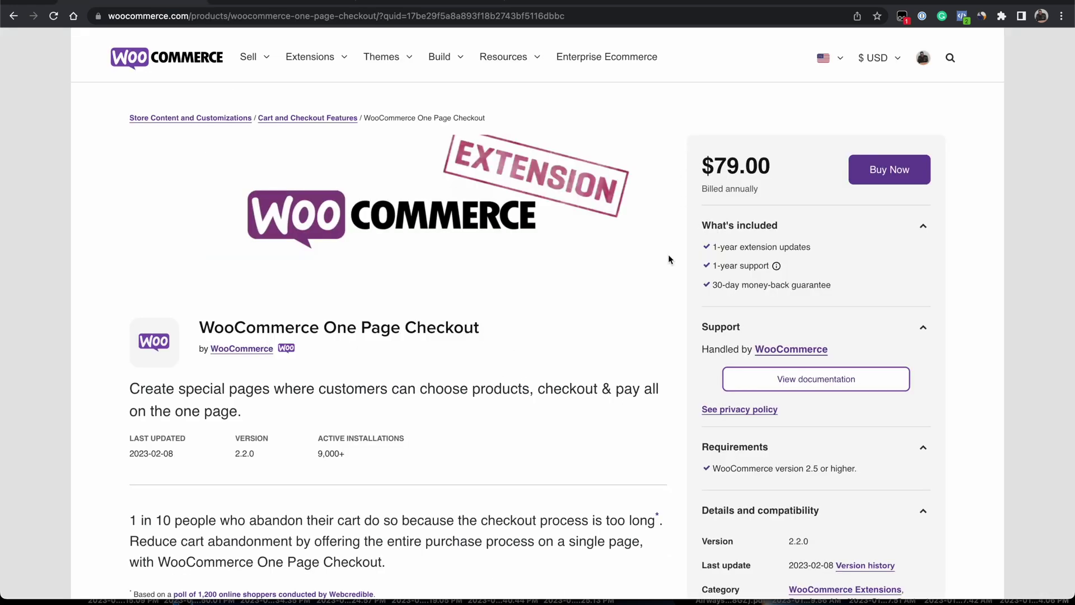
scroll(649, 340, down, 1)
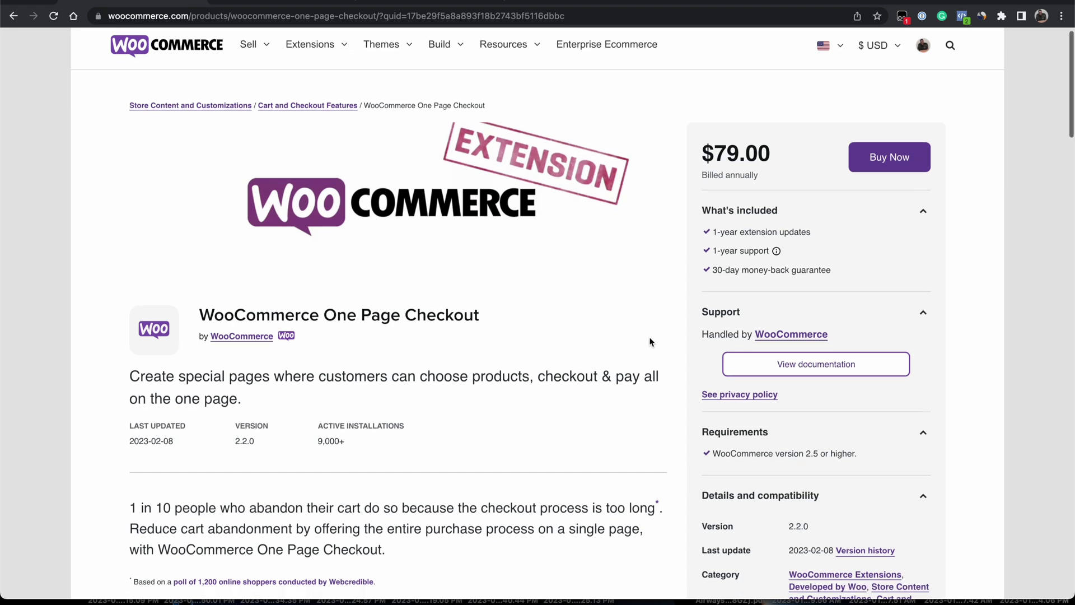
scroll(650, 339, down, 1)
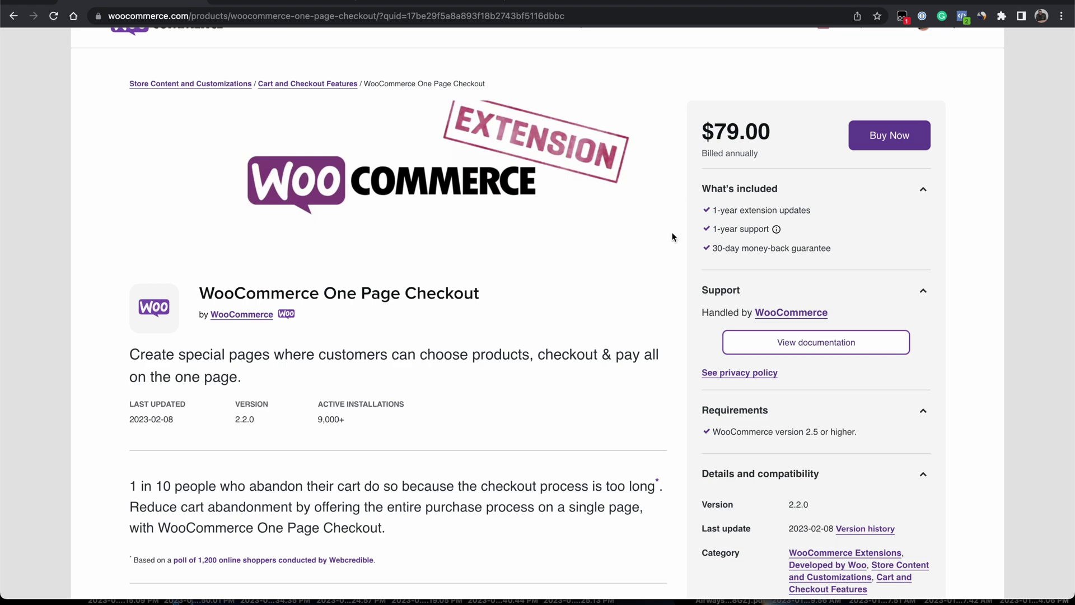
scroll(637, 306, down, 2)
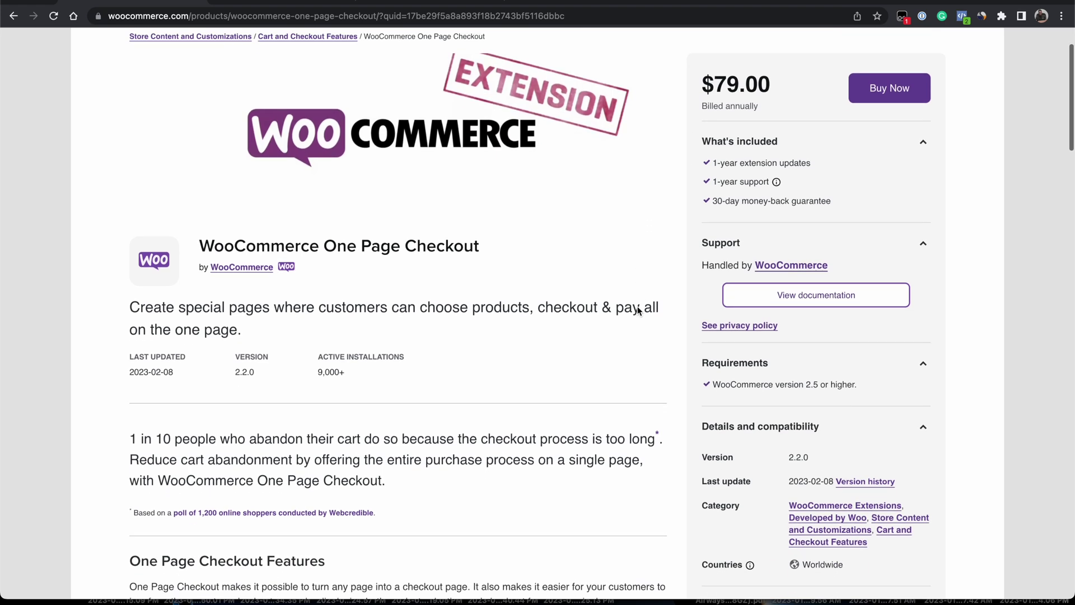
scroll(444, 254, up, 3)
click(207, 17)
click(208, 17)
drag(218, 16, 94, 18)
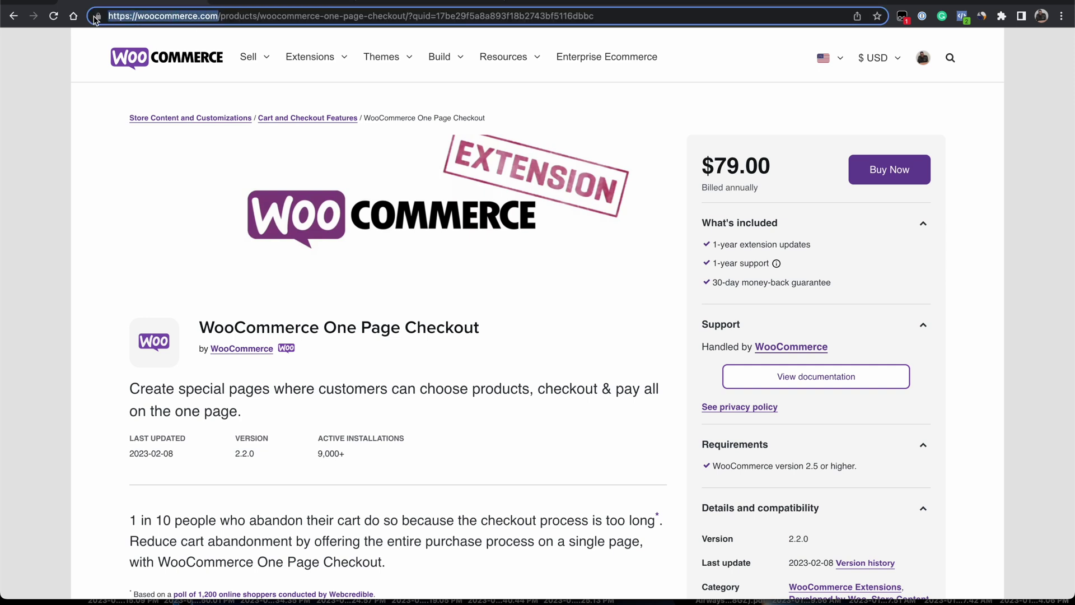
click(837, 122)
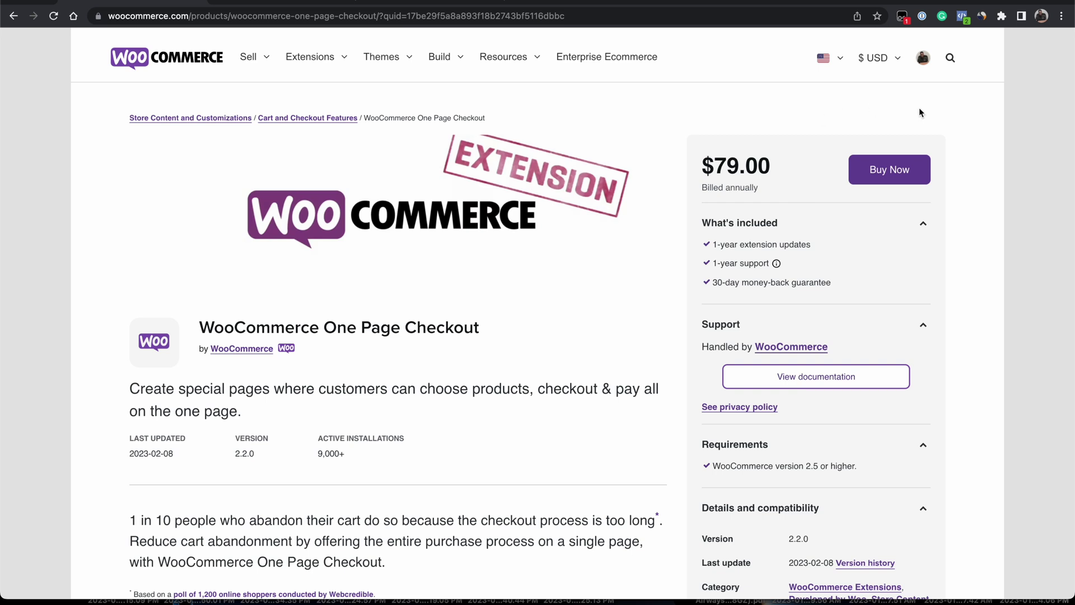
mouse_move(925, 57)
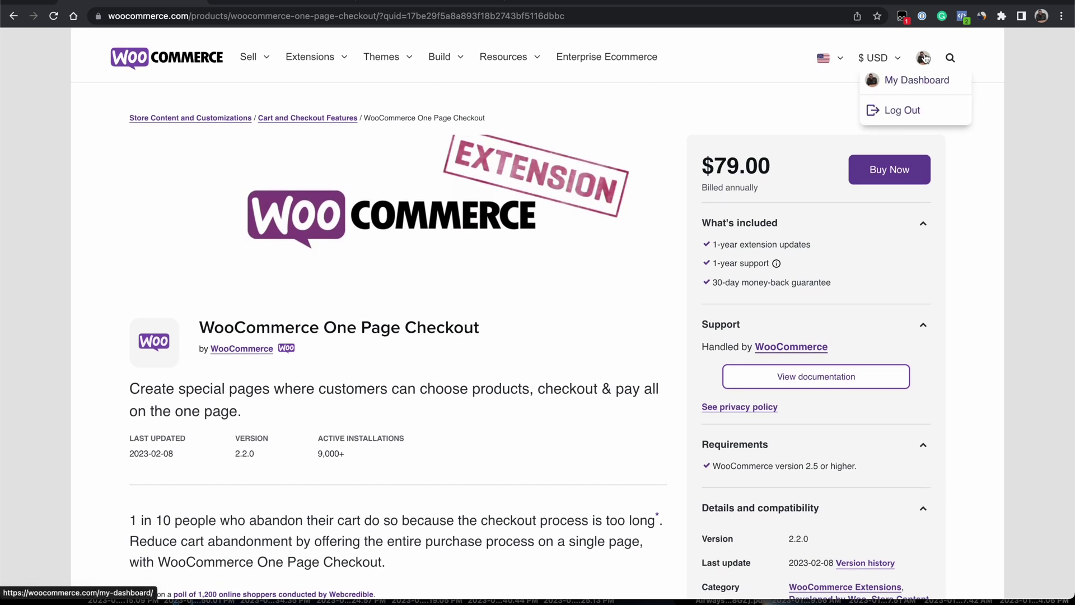
click(937, 80)
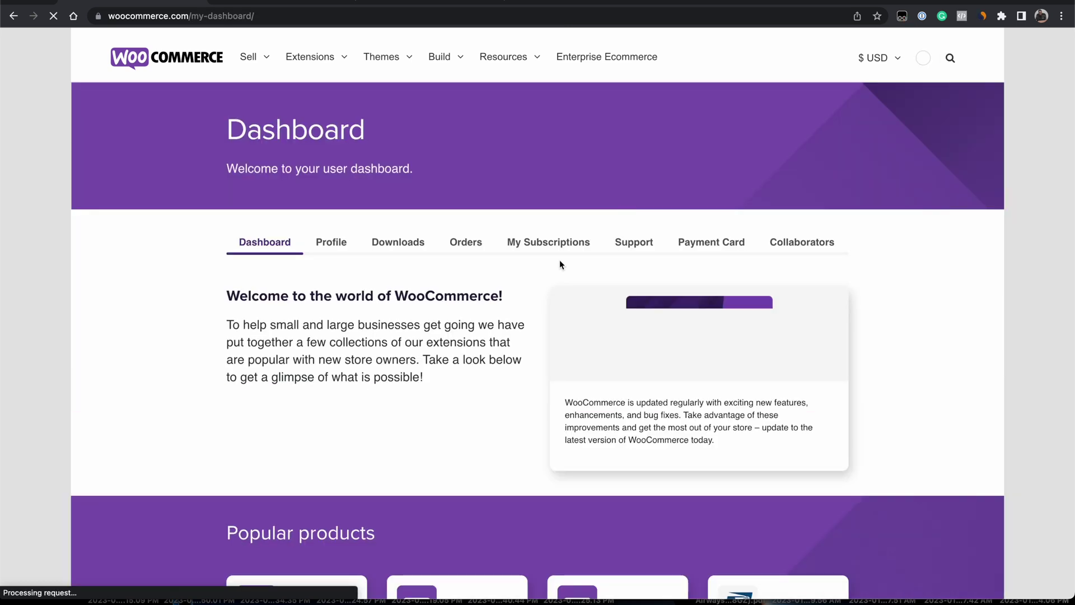
Search Downloads for 'one pag', download the WooCommerce One Page Checkout 2.2.0 zip, and return to the store's Checkout page
click(398, 242)
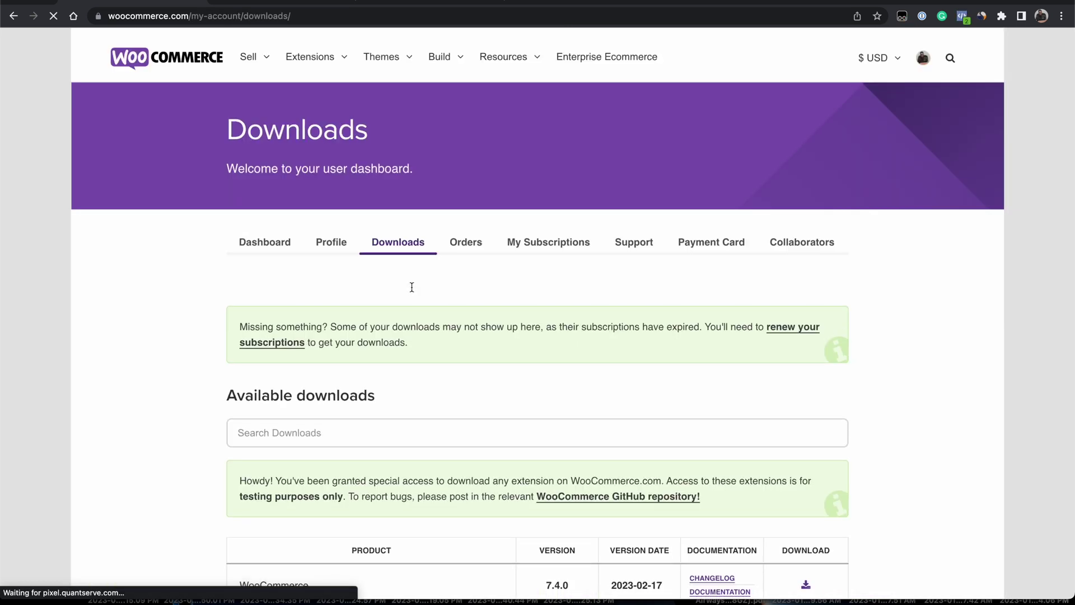
scroll(432, 408, down, 3)
click(386, 365)
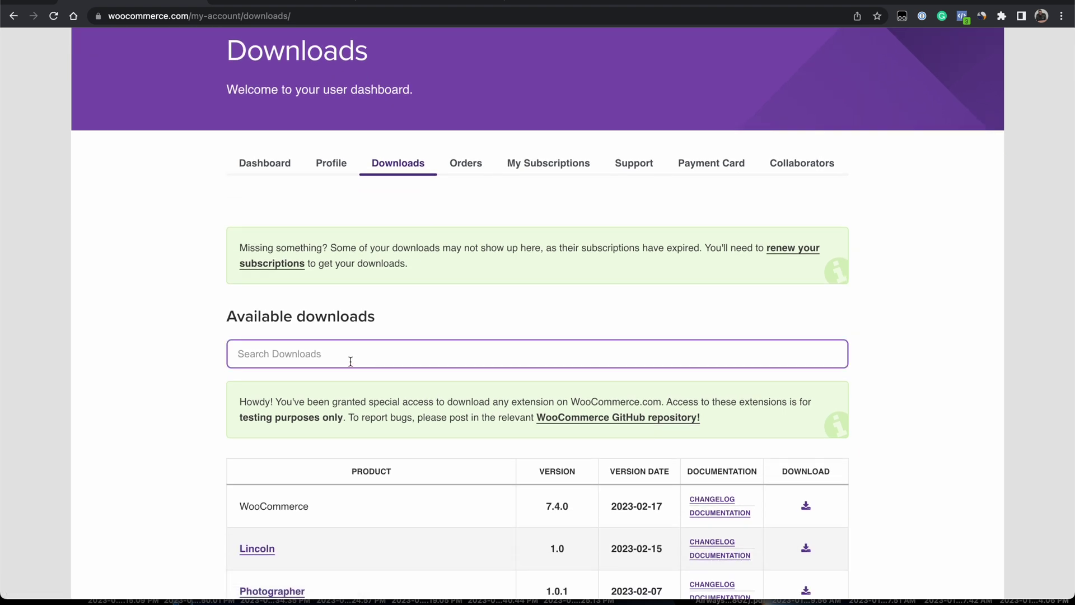
text(one)
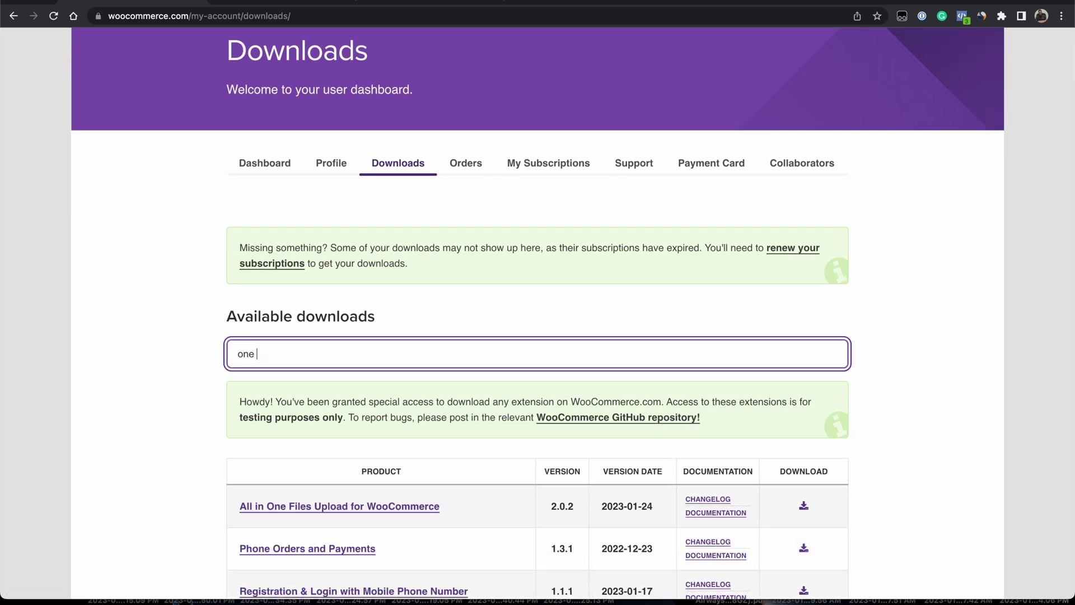
text( pag)
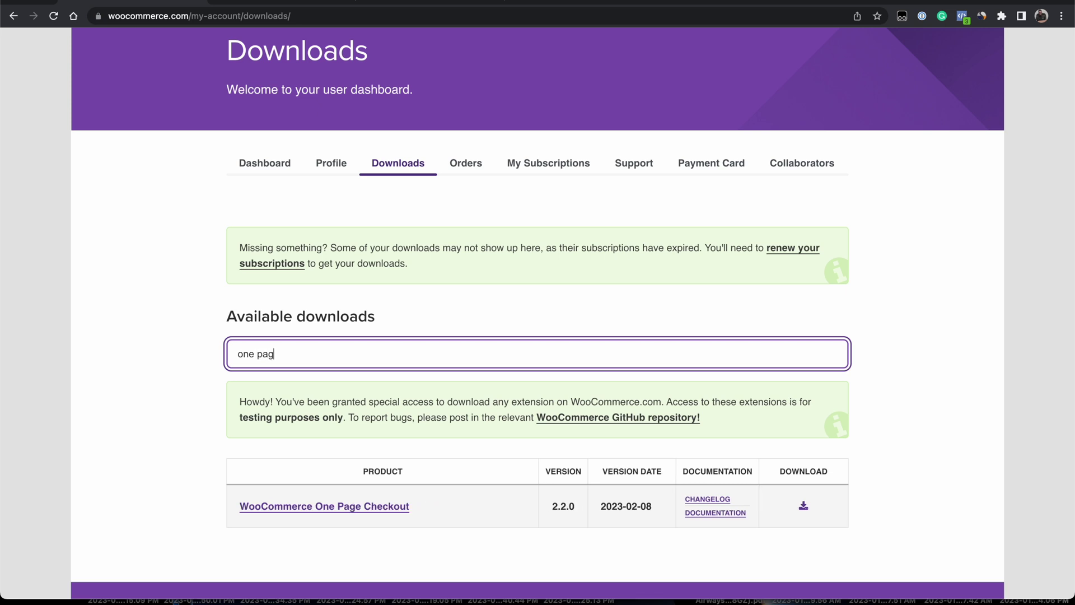
scroll(478, 496, down, 2)
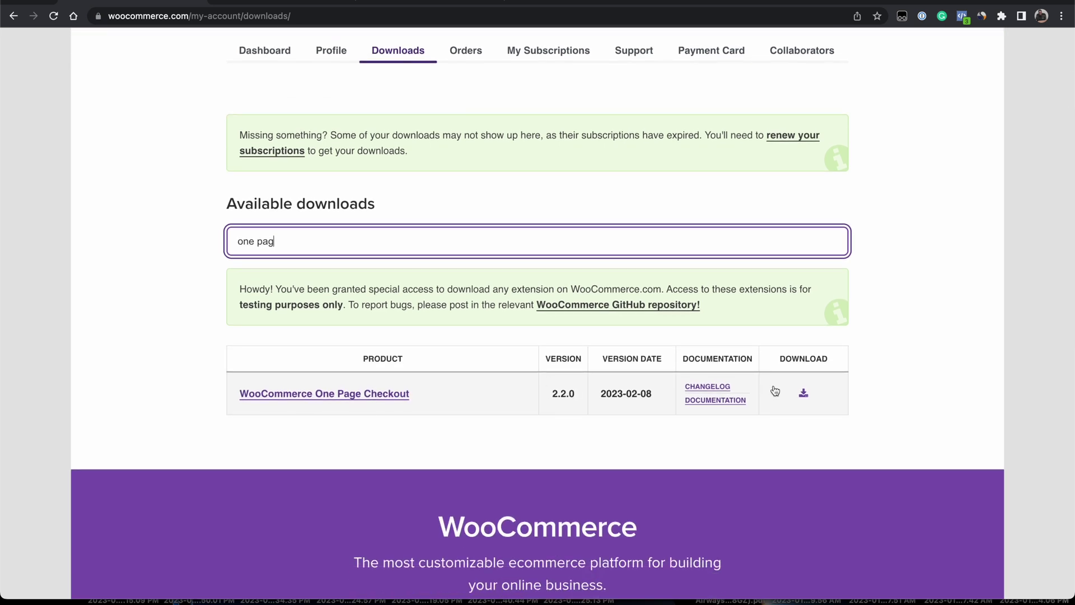
click(802, 395)
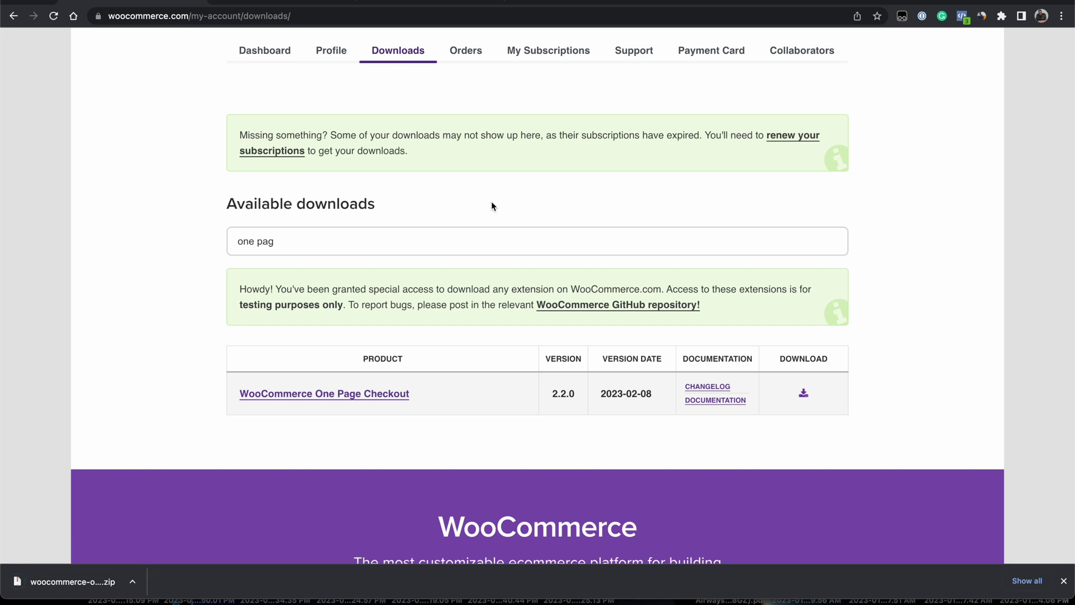
click(266, 2)
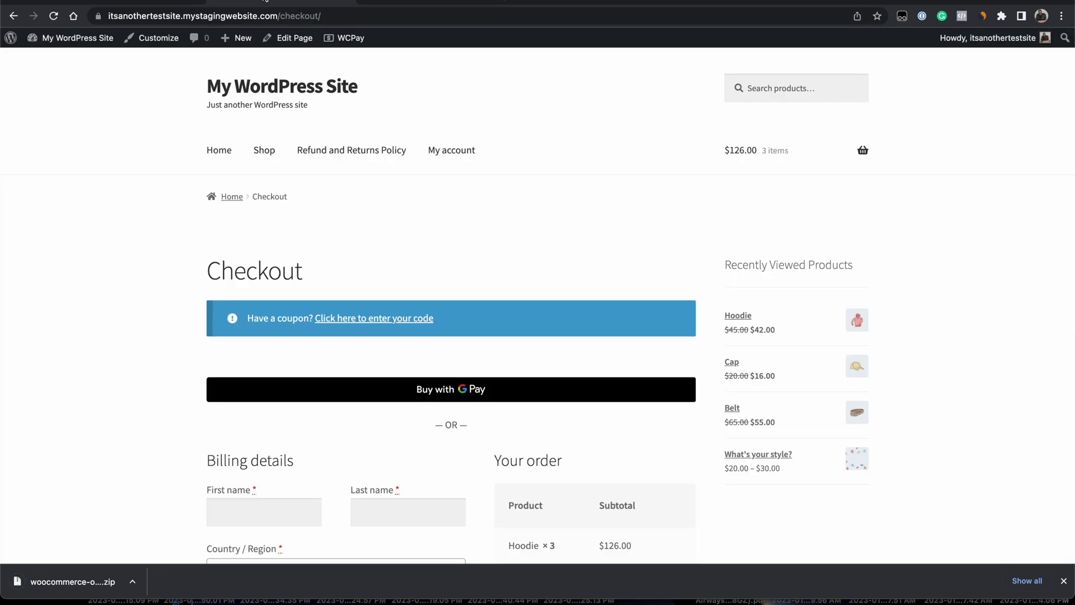
Go to the site's admin Dashboard via the admin bar, then to Plugins > Add New
scroll(154, 328, down, 6)
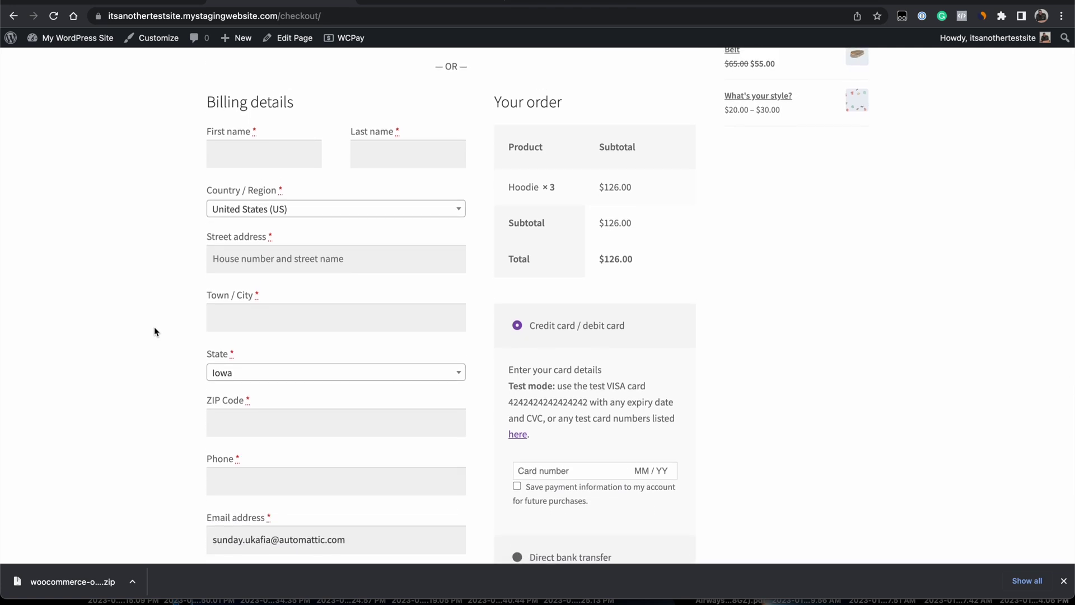
scroll(154, 328, up, 6)
mouse_move(59, 56)
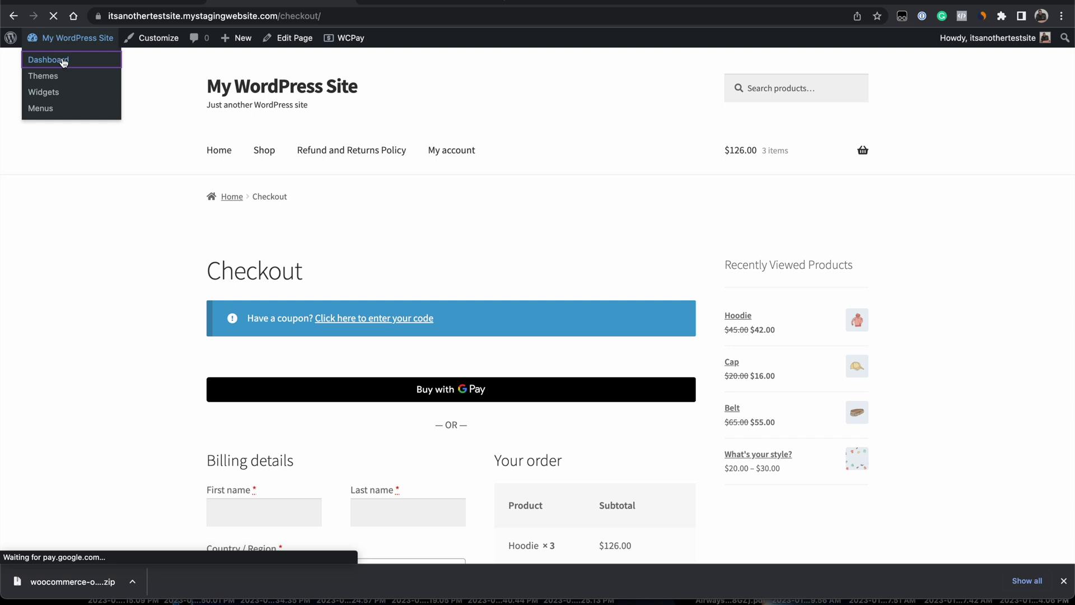
click(64, 61)
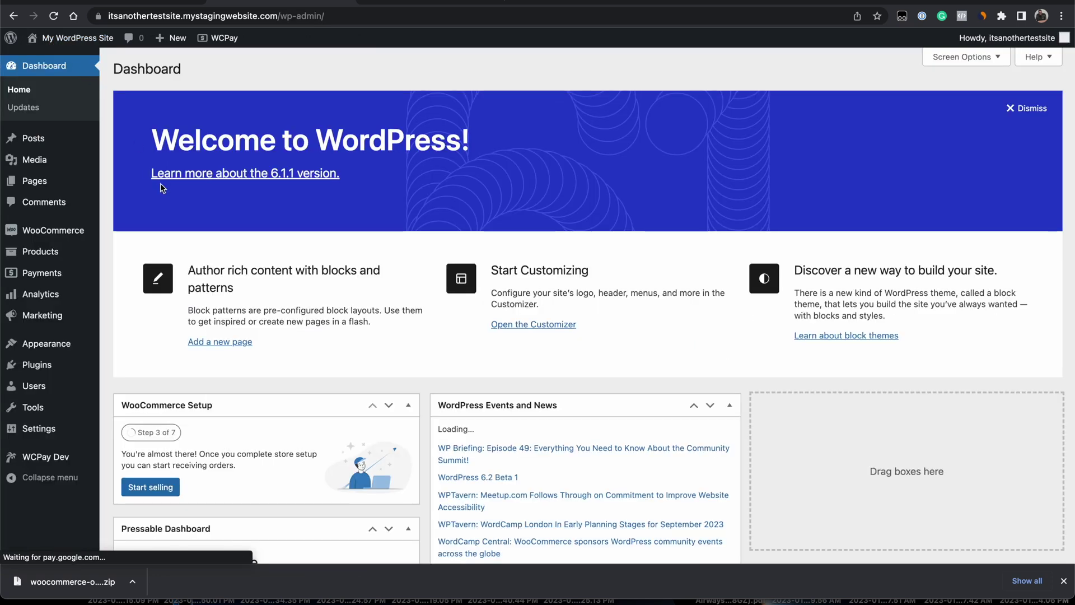
mouse_move(64, 371)
click(121, 385)
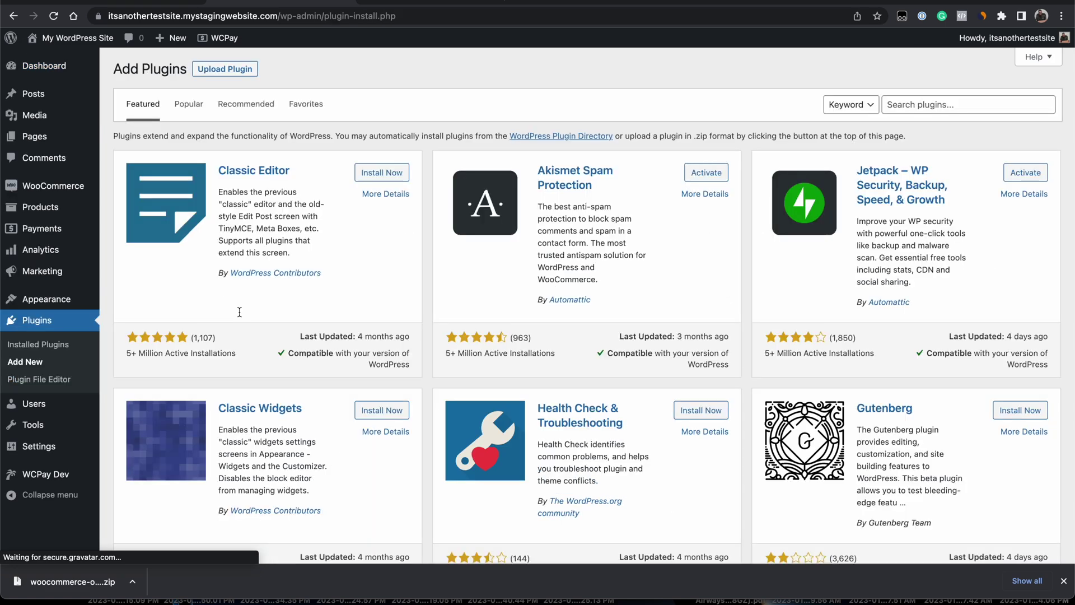
Upload woocommerce-one-page-checkout (1).zip as a plugin, install it and activate it
click(226, 69)
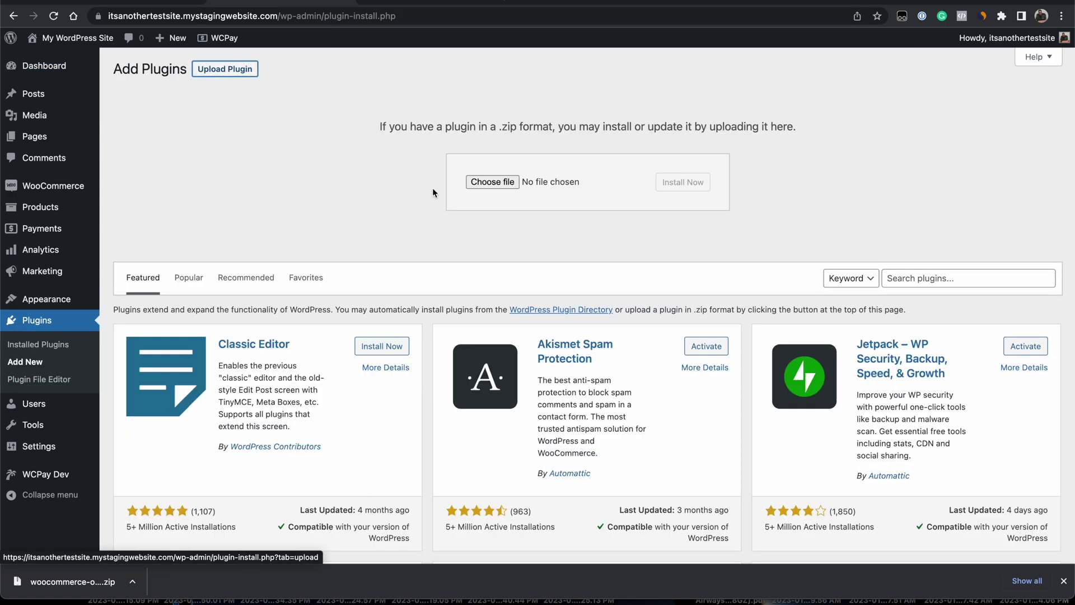
click(498, 183)
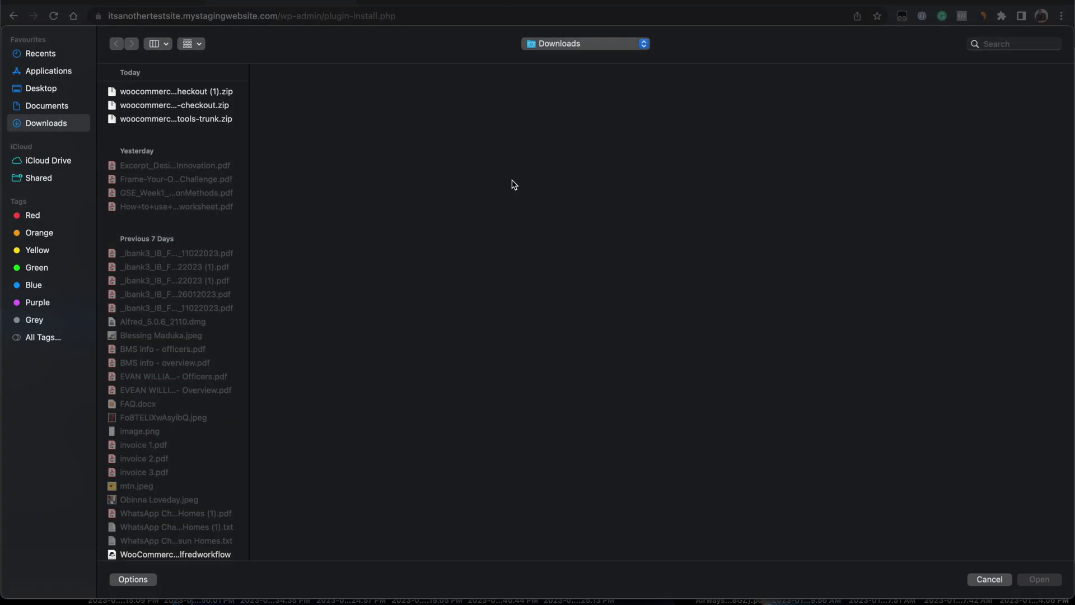
click(196, 93)
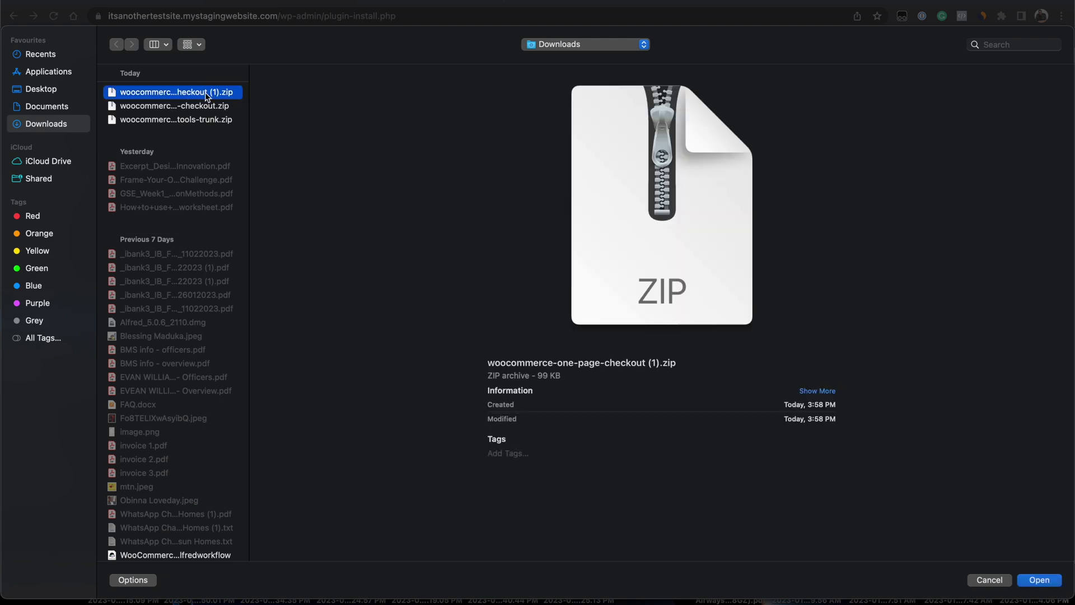
double_click(205, 95)
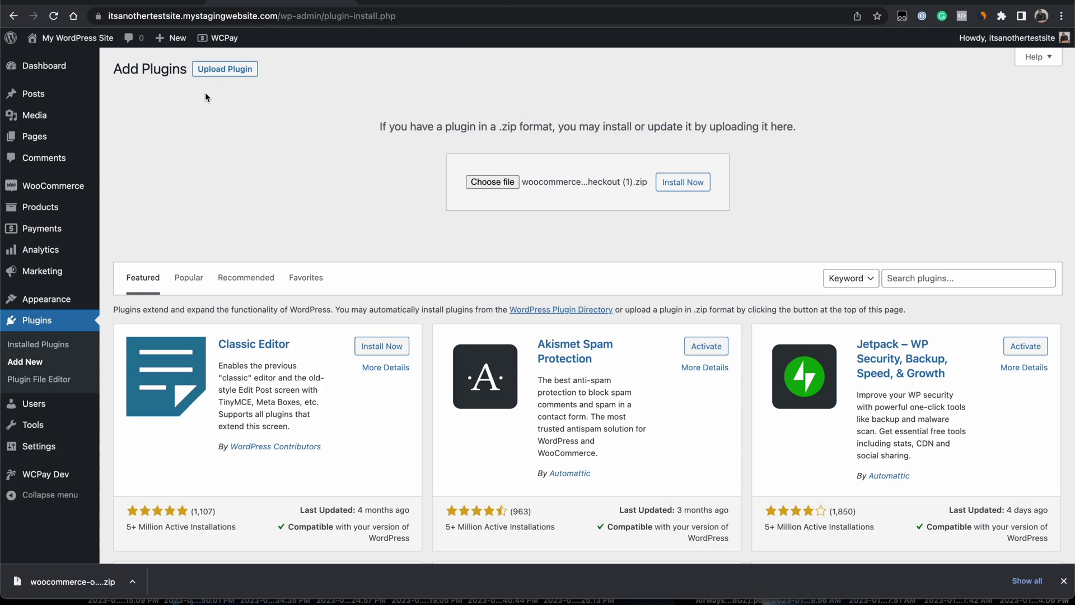
click(688, 181)
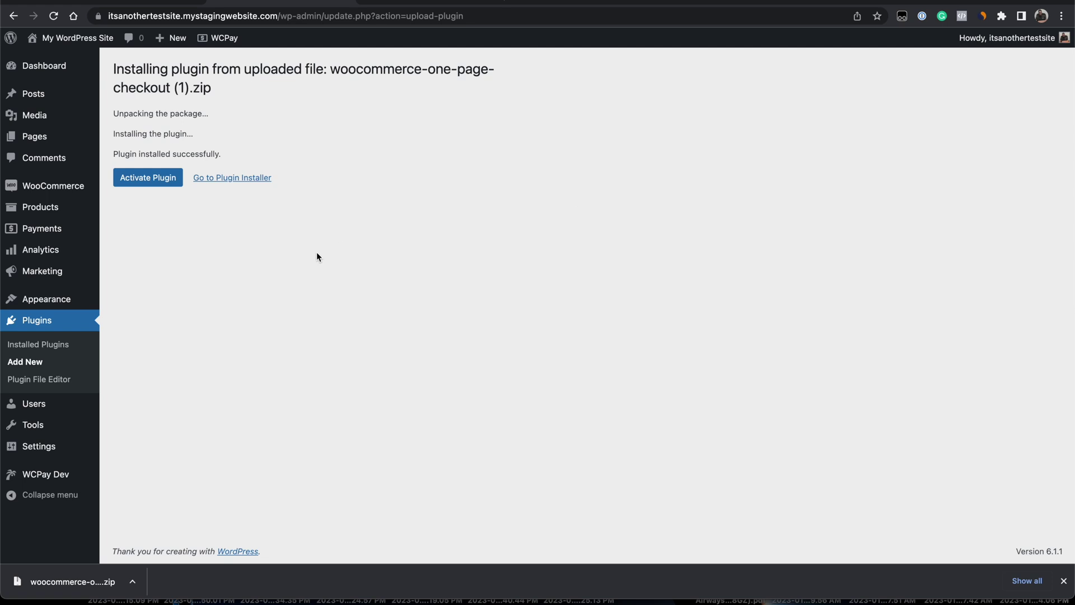
click(147, 178)
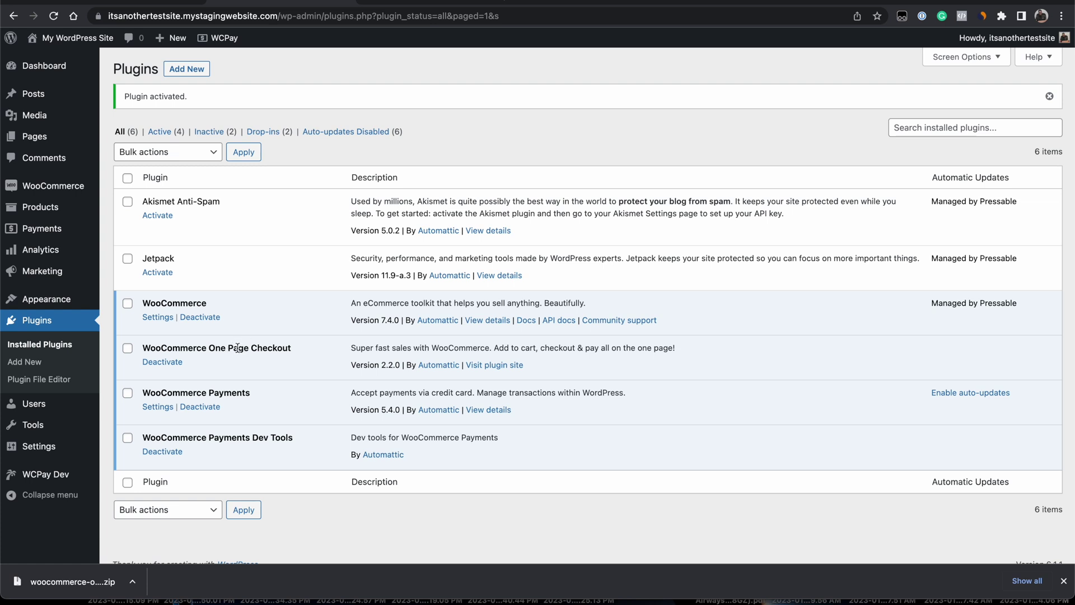
mouse_move(76, 210)
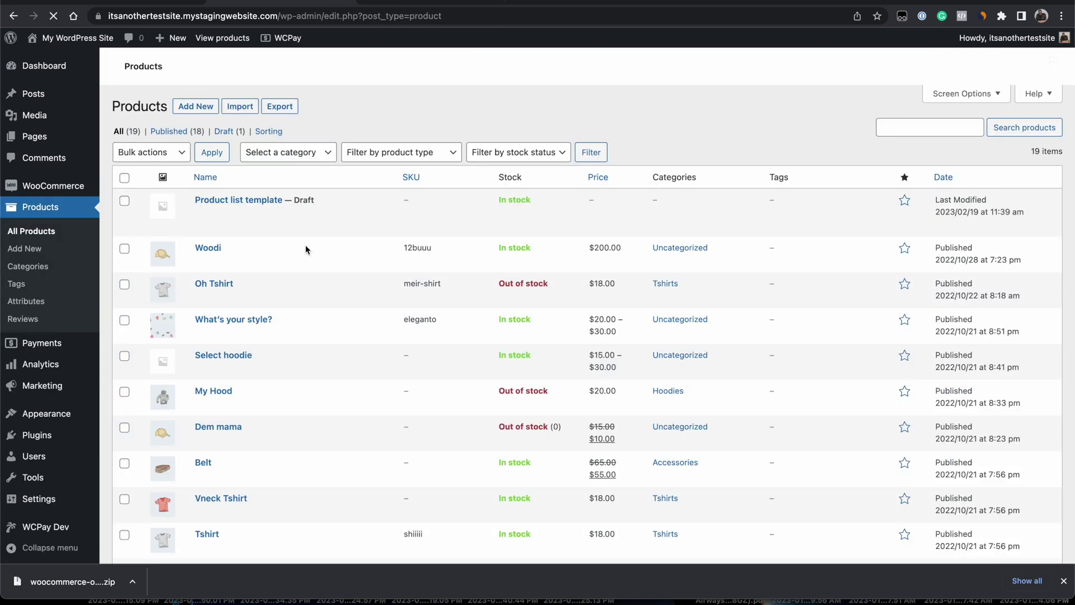
Locate the Hoodie row (ID 35, $42.00 sale) in All Products and open its edit page
scroll(319, 331, down, 2)
scroll(320, 333, down, 6)
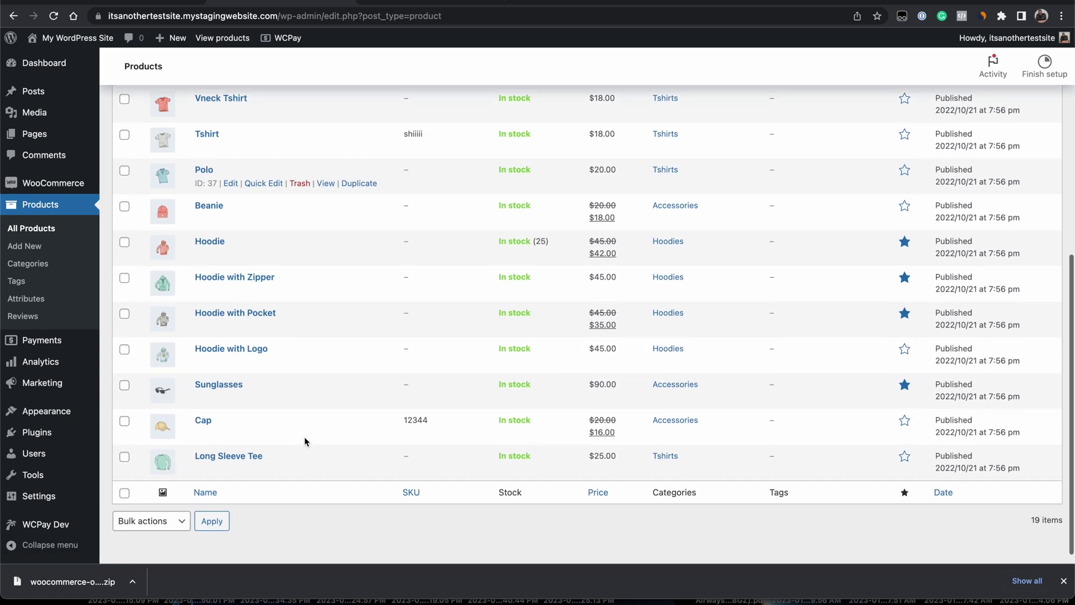
mouse_move(235, 244)
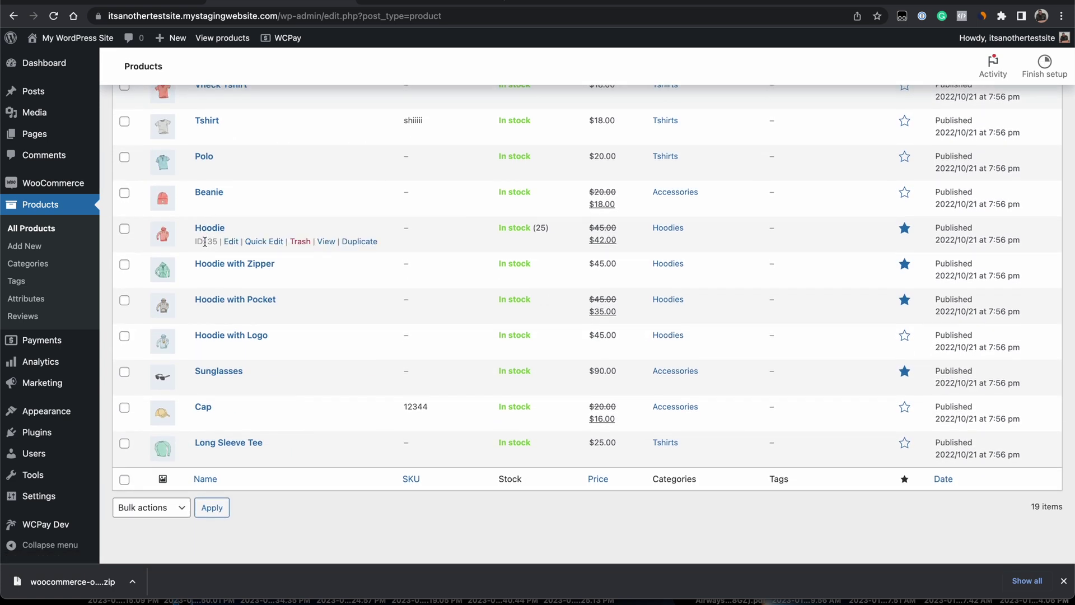
click(233, 244)
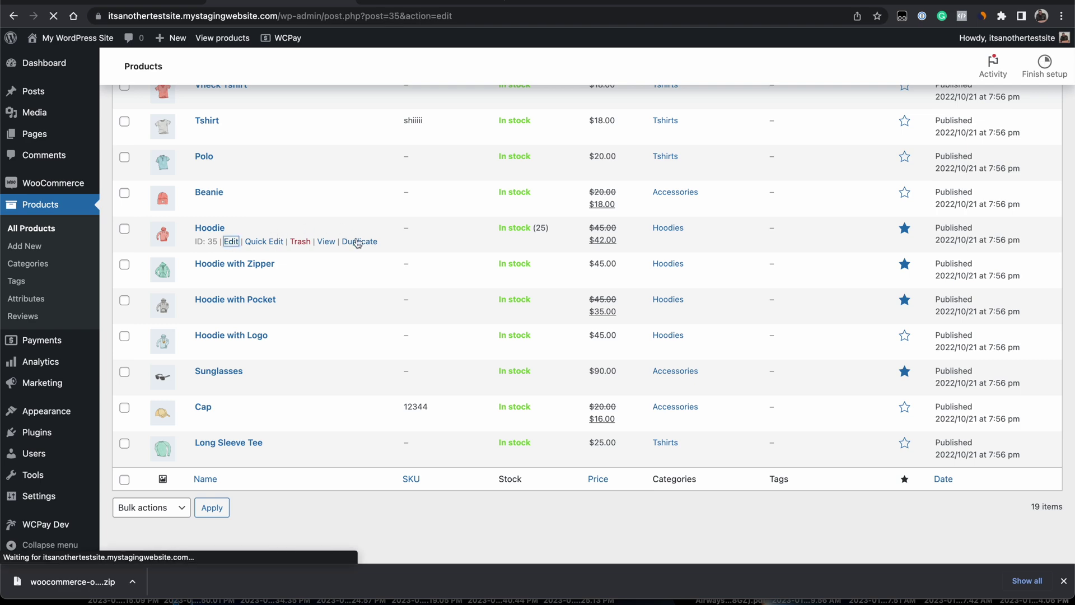
Tick One Page Checkout in the Hoodie's Product data, update the product, and view its page
scroll(420, 429, down, 2)
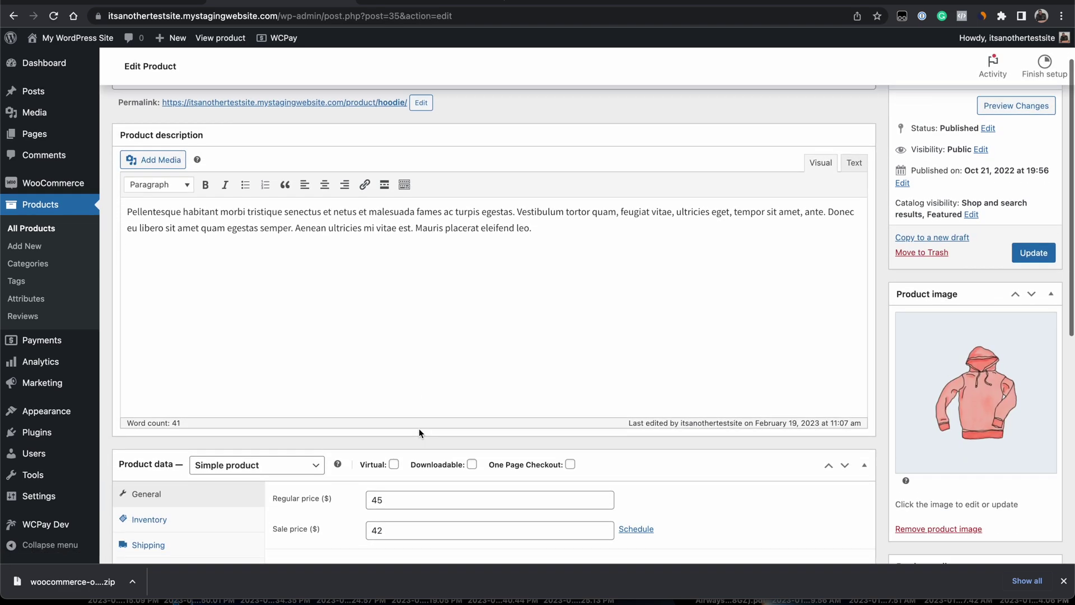
scroll(419, 429, down, 5)
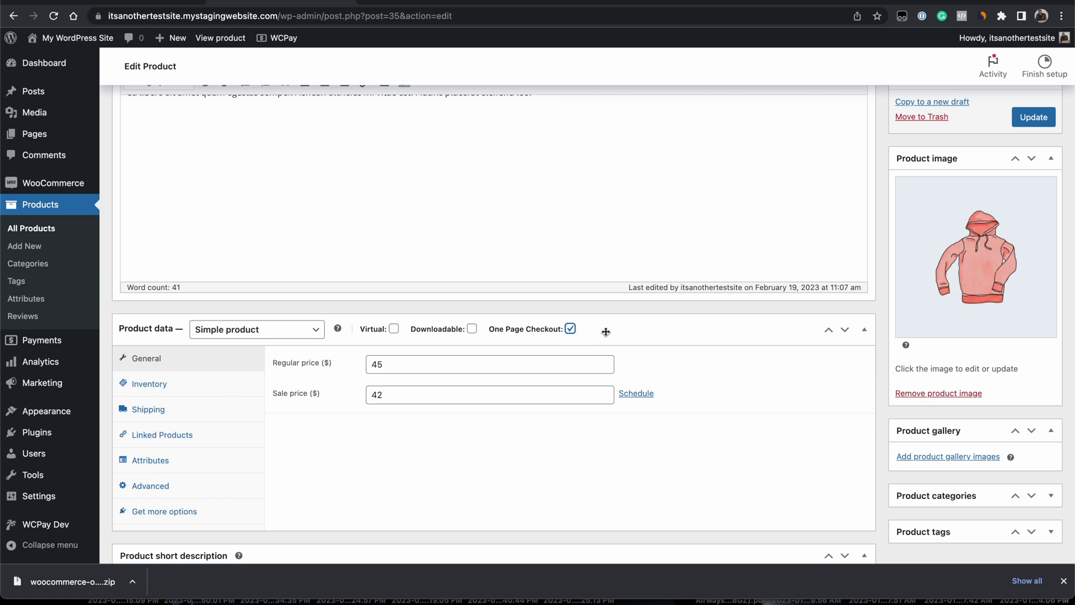
click(1036, 122)
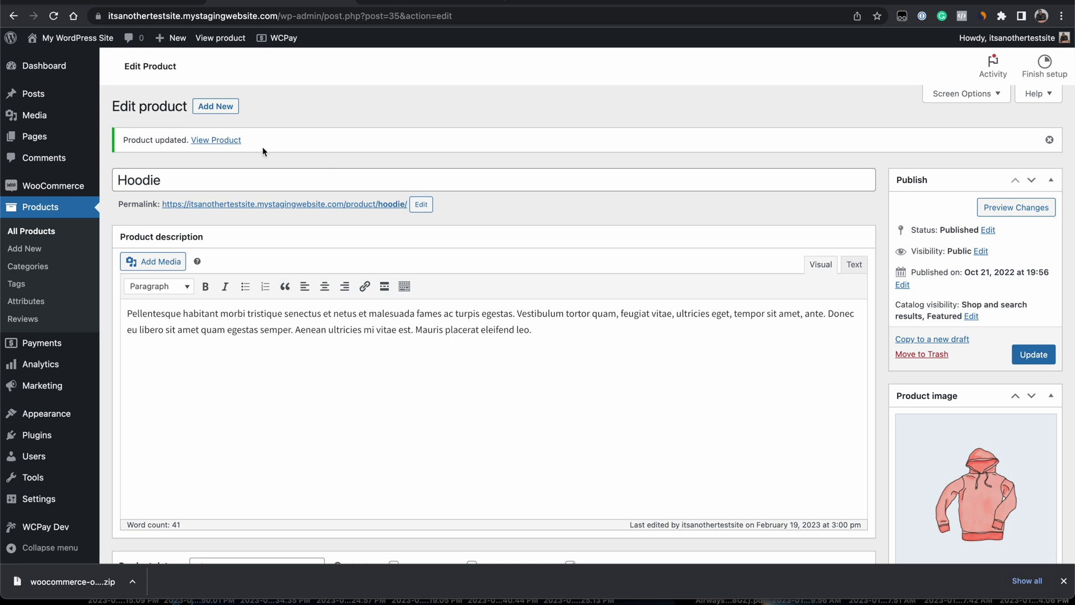
click(232, 141)
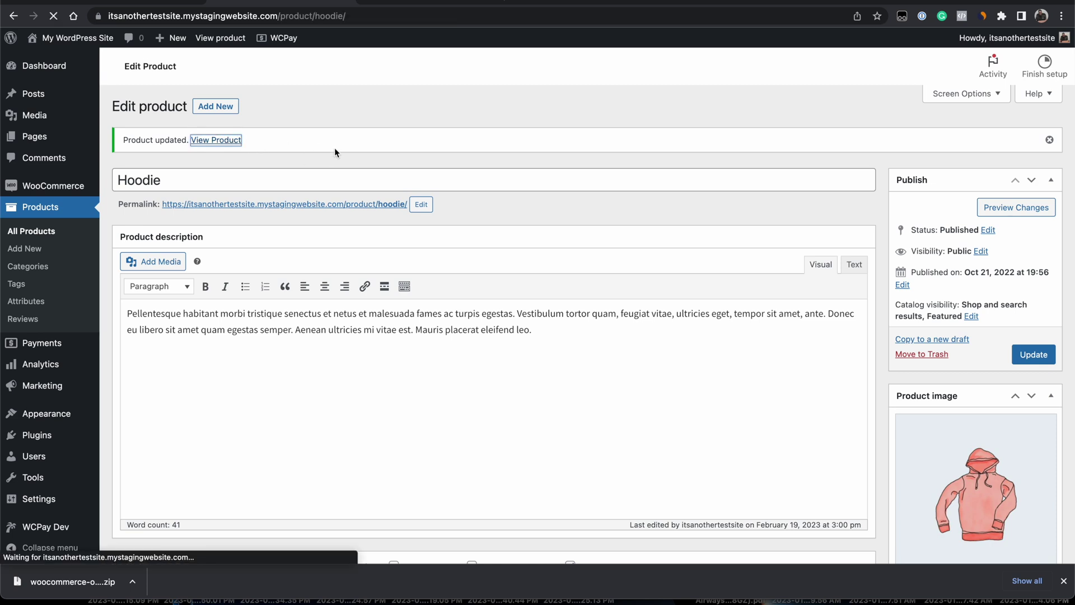
Set the Hoodie quantity to 2 and add them to the order
scroll(586, 339, down, 2)
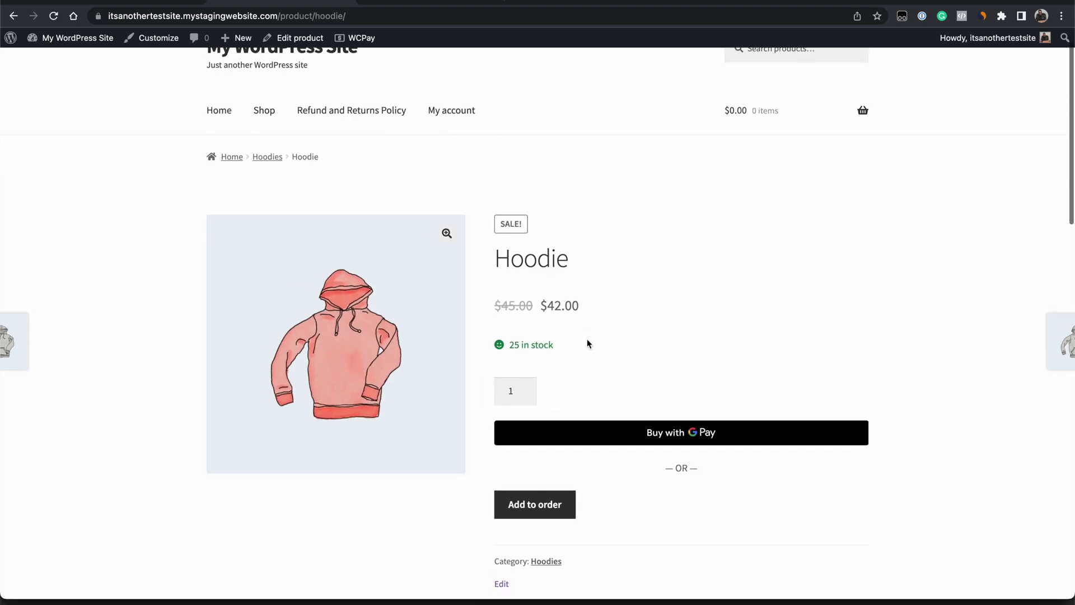
scroll(639, 309, down, 2)
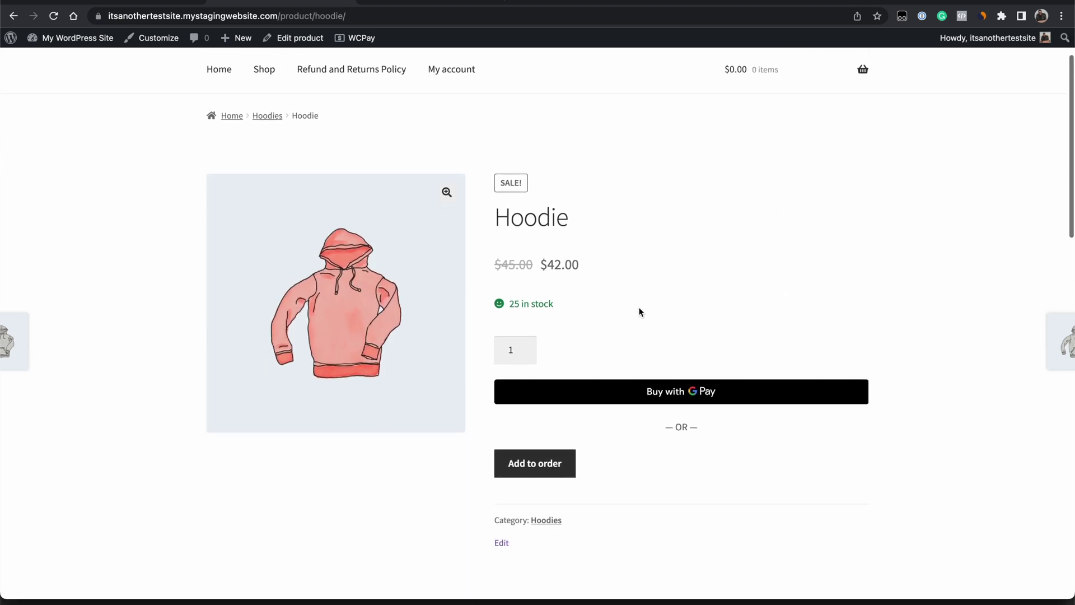
click(526, 346)
scroll(596, 333, down, 1)
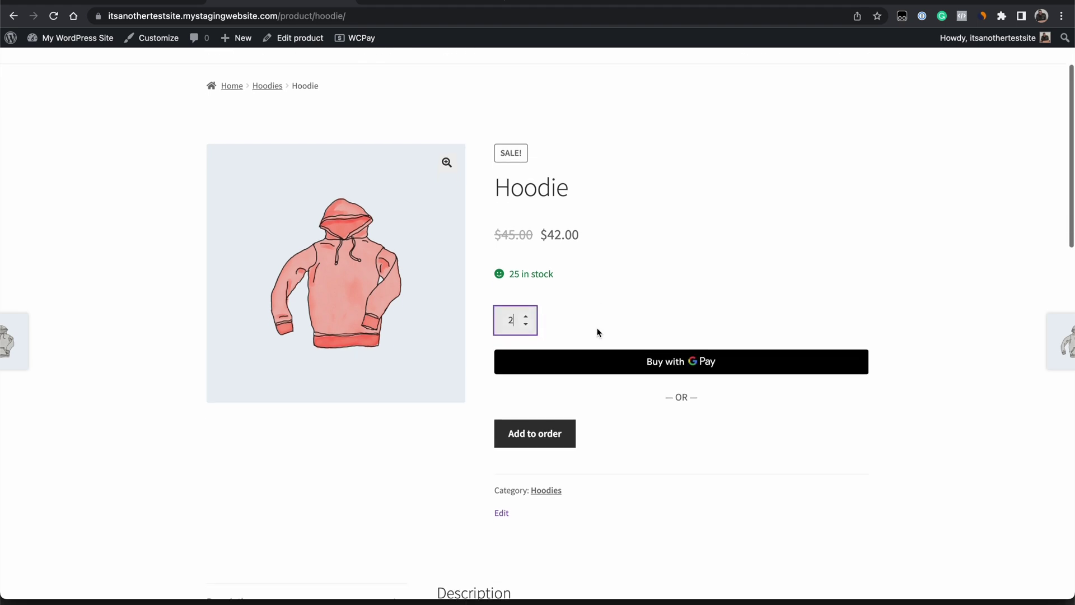
click(564, 435)
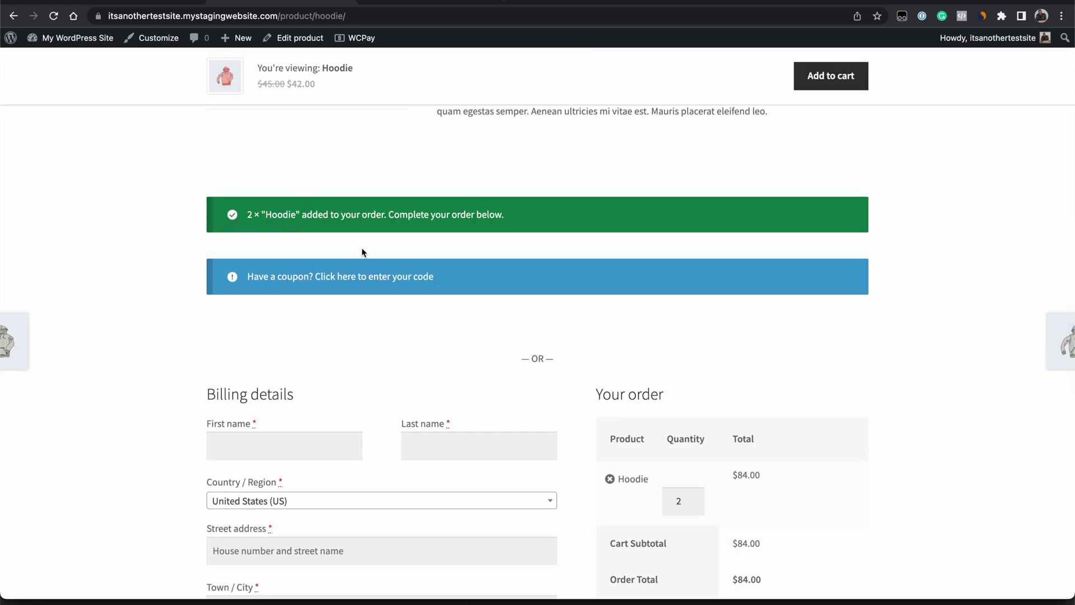
Scroll through the 2 × Hoodie order notice, billing details form and Your order summary ($84.00)
scroll(564, 362, down, 4)
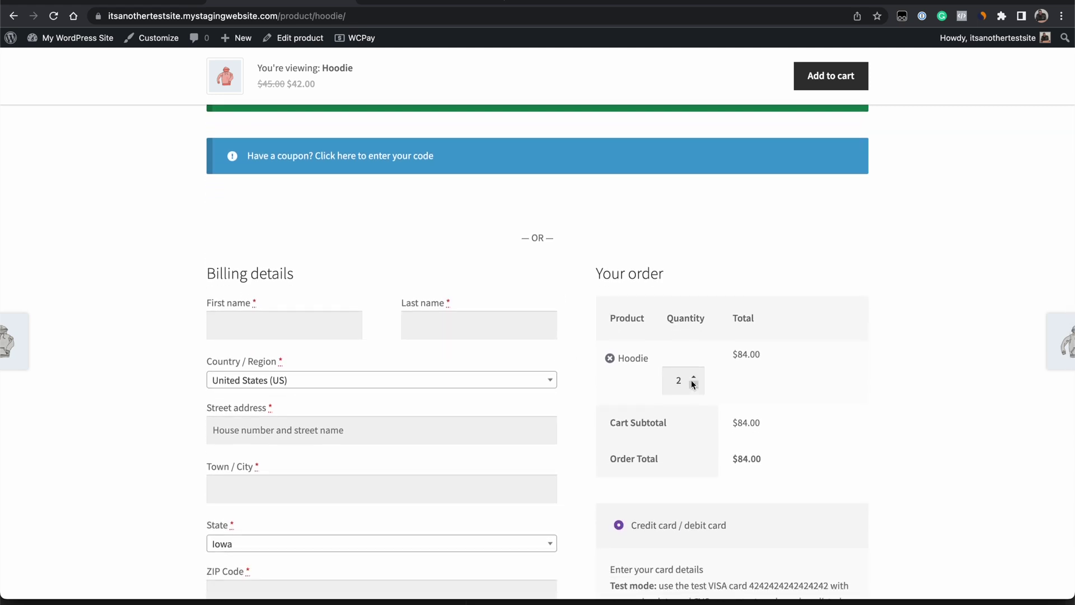
scroll(424, 405, down, 15)
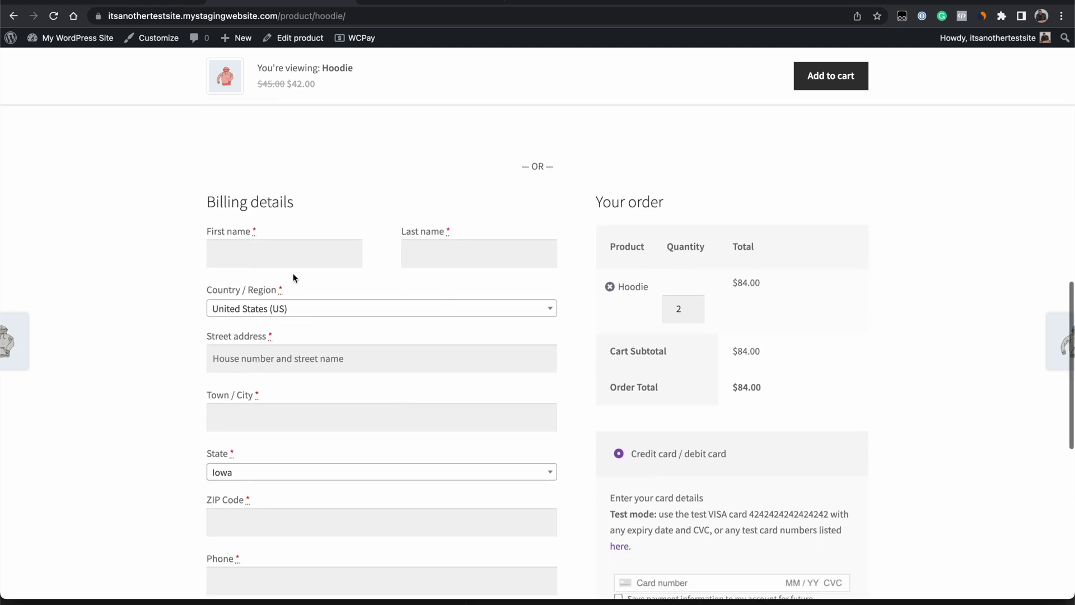
scroll(630, 458, down, 3)
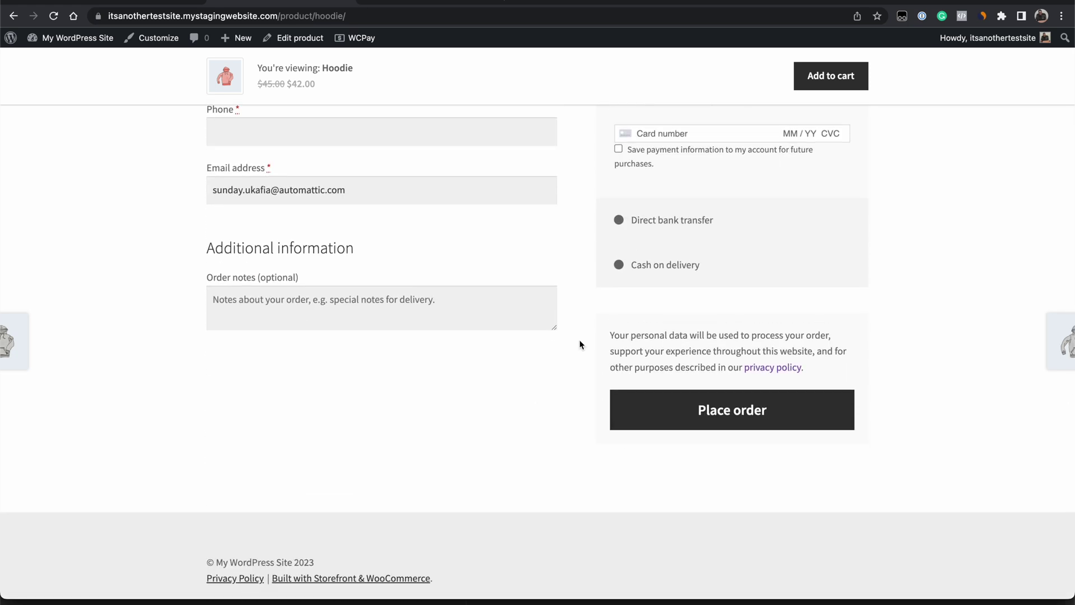
scroll(573, 257, up, 20)
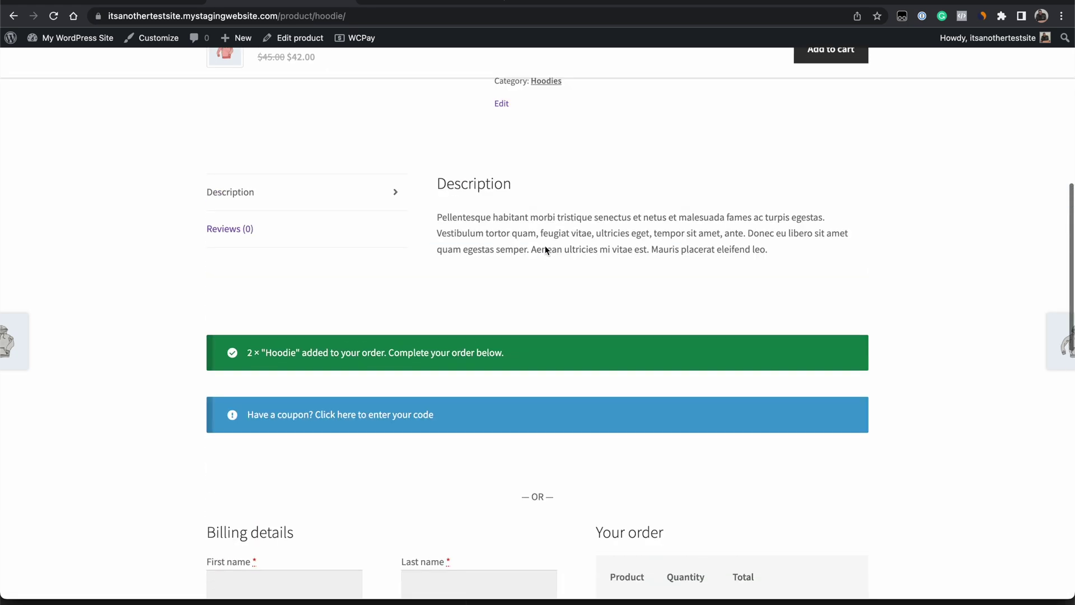
scroll(546, 247, up, 12)
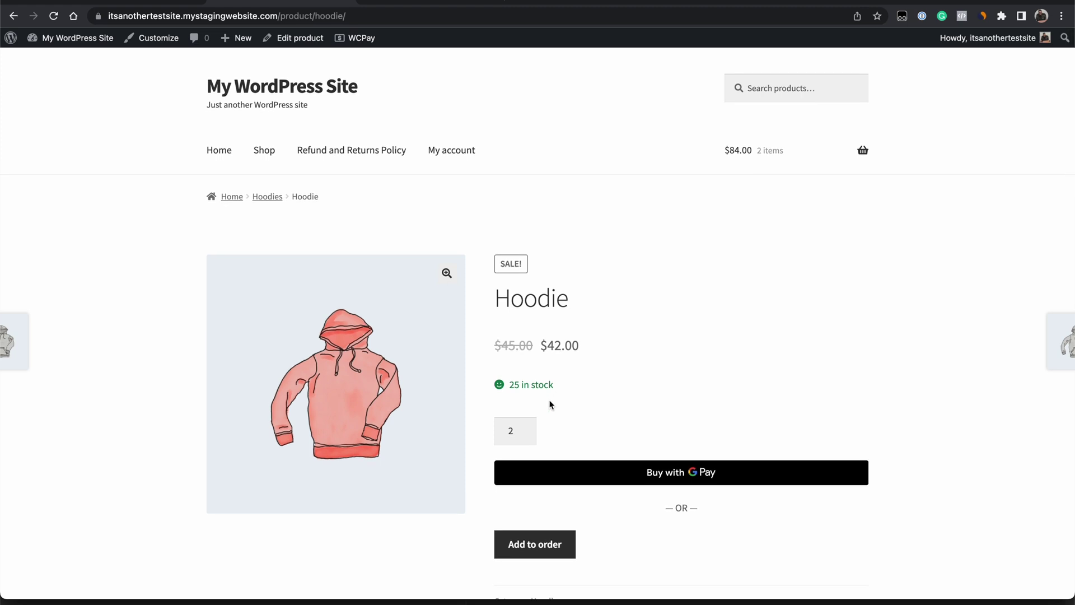
scroll(537, 557, down, 3)
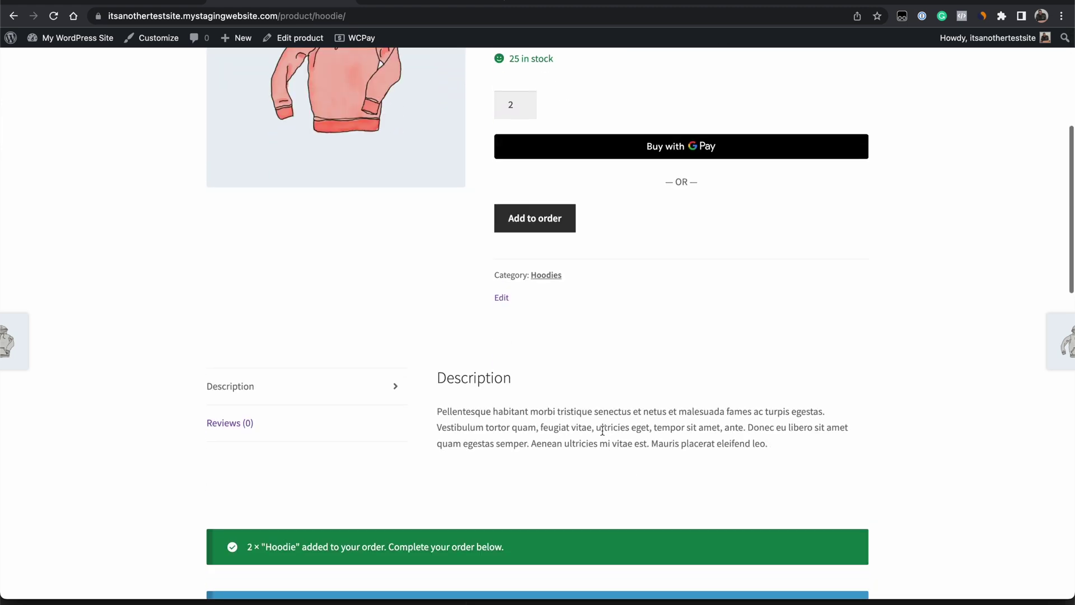
scroll(576, 426, down, 3)
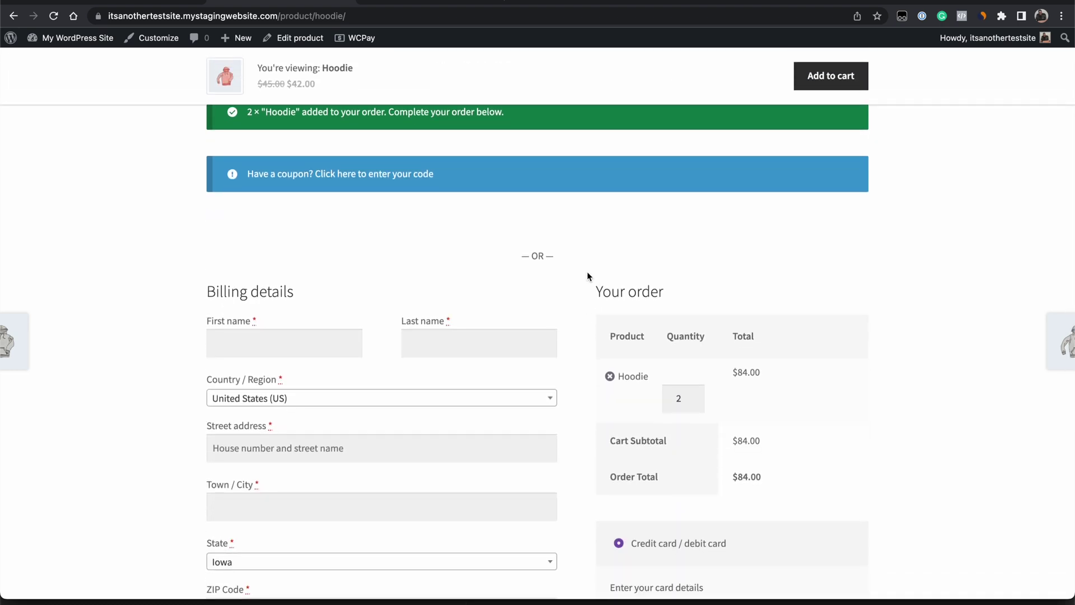
scroll(587, 271, up, 10)
scroll(587, 271, up, 2)
scroll(605, 261, up, 3)
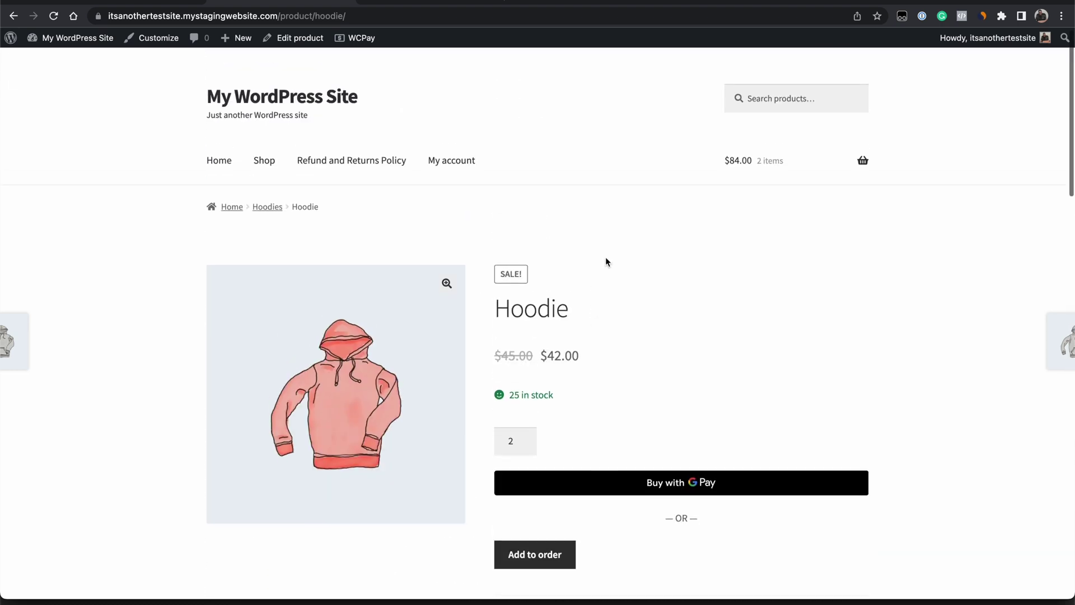
scroll(593, 289, down, 1)
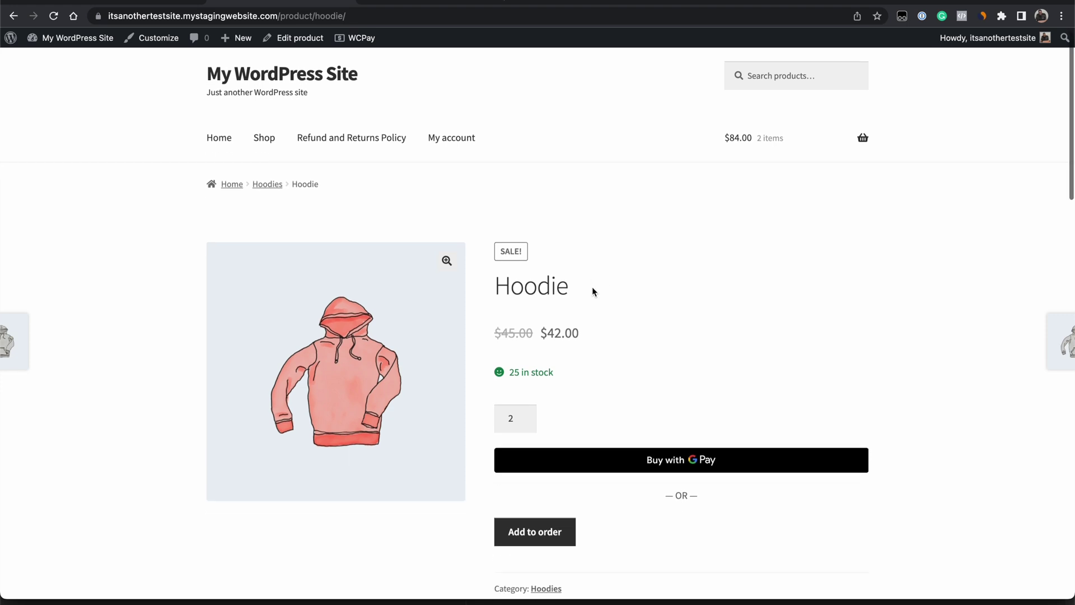
scroll(592, 292, down, 1)
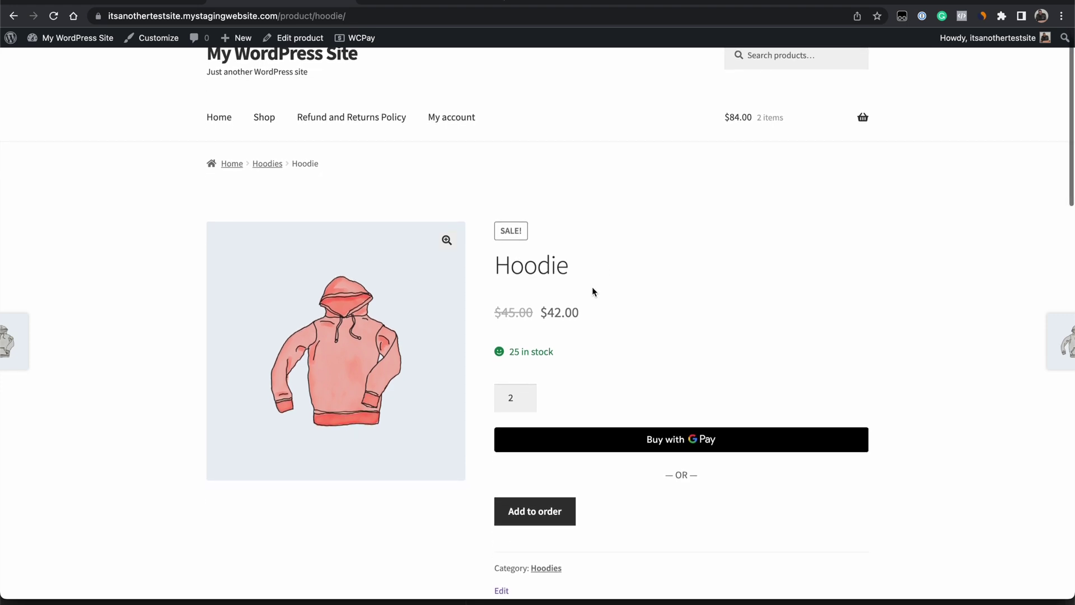
scroll(592, 291, down, 1)
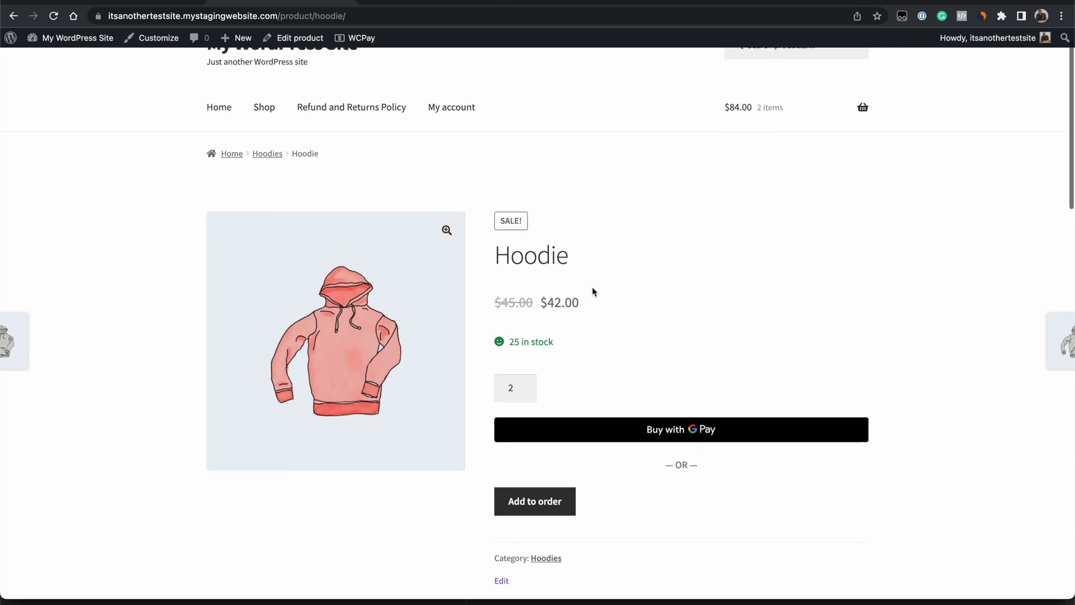
scroll(618, 284, down, 1)
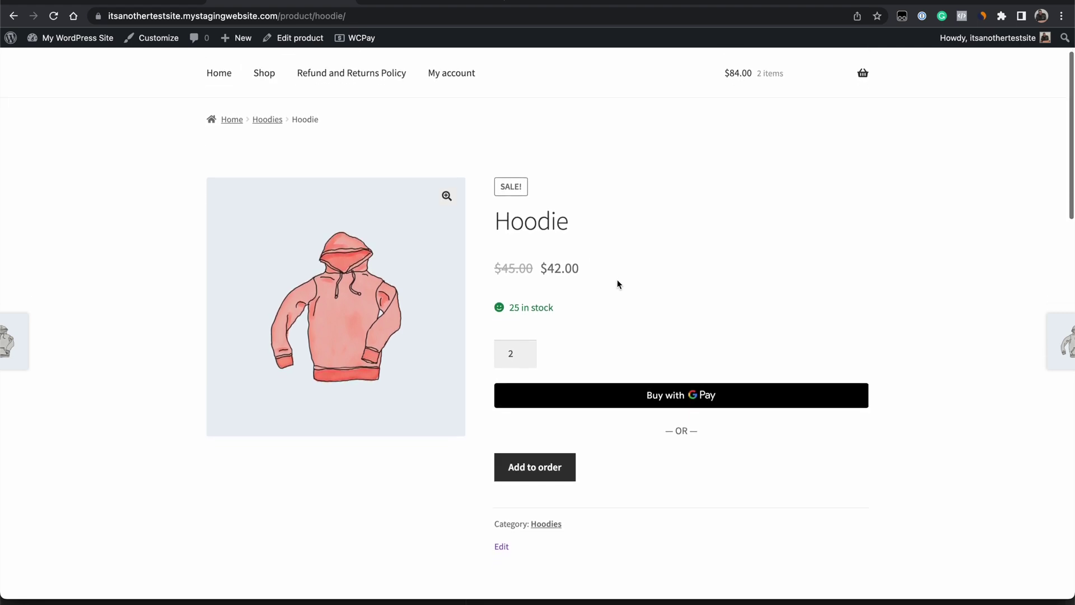
scroll(618, 284, down, 1)
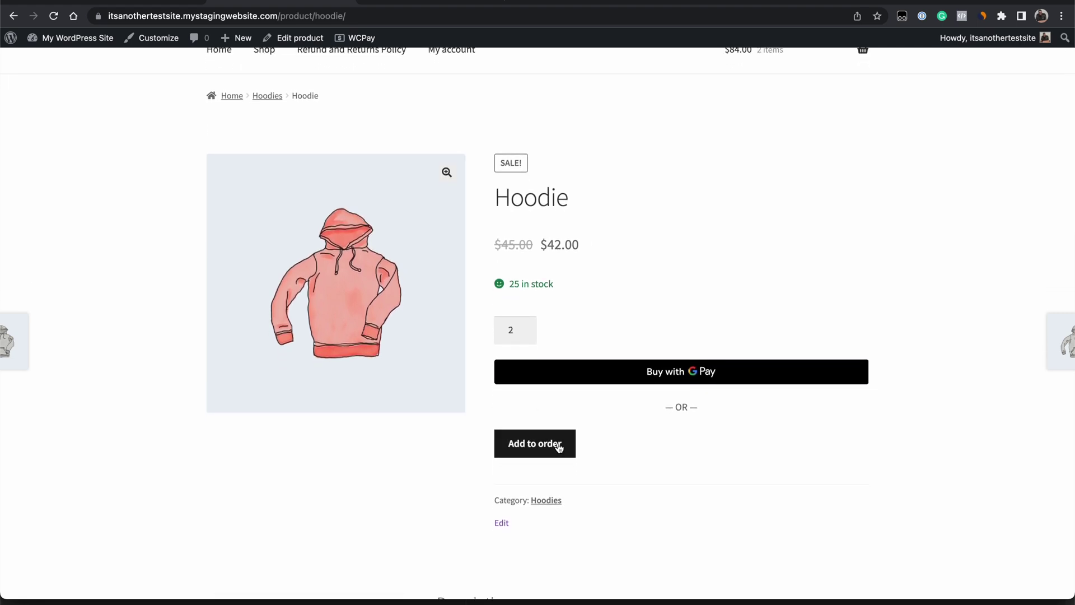
scroll(618, 471, down, 2)
scroll(618, 471, down, 3)
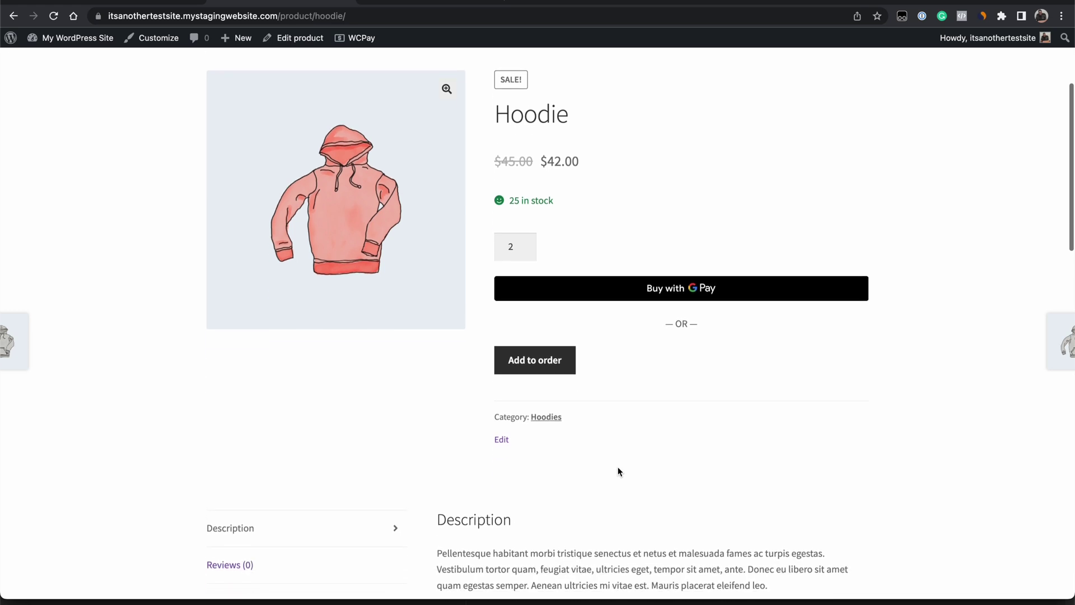
scroll(619, 471, down, 10)
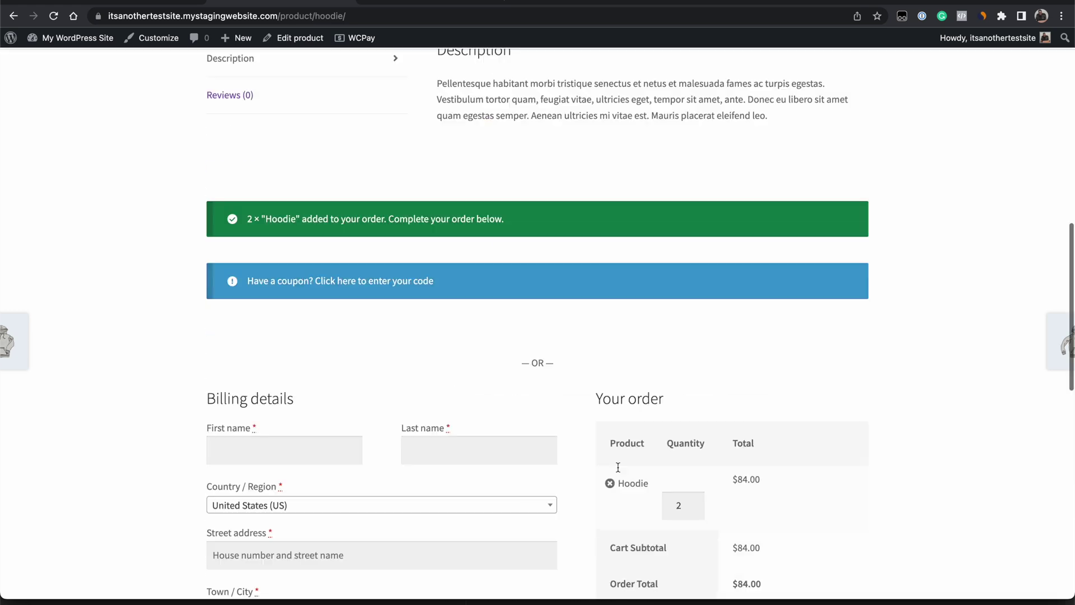
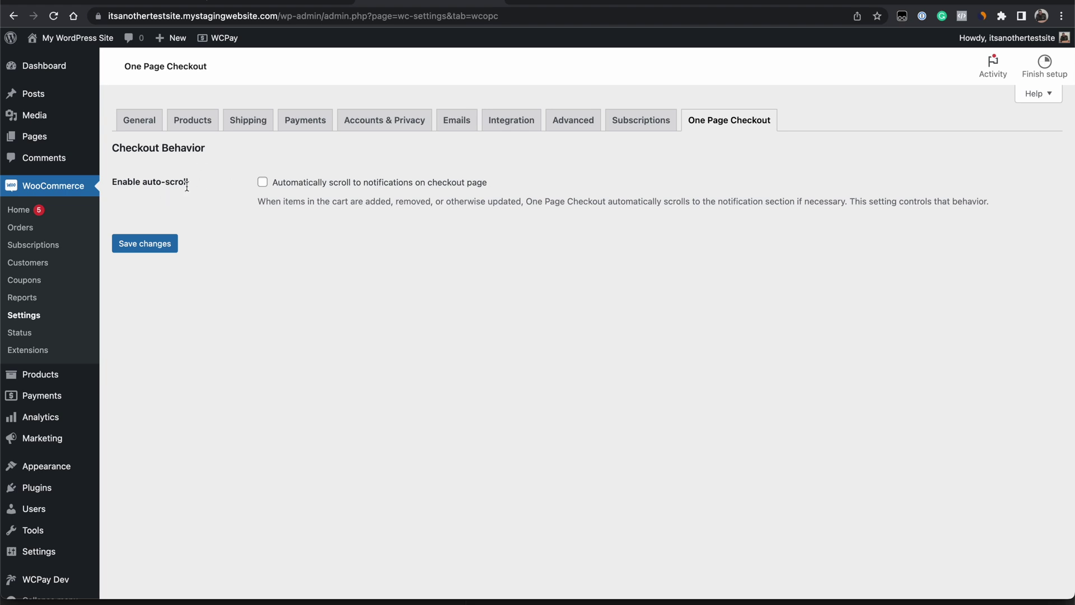
Enable 'Automatically scroll to notifications on checkout page' in One Page Checkout settings and save
click(263, 185)
click(147, 244)
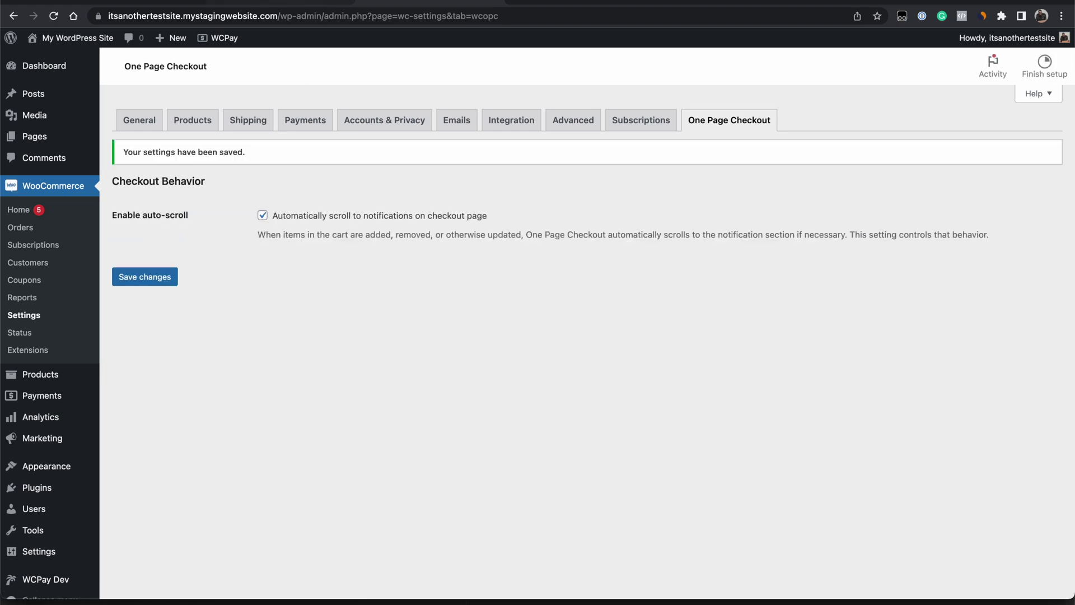
click(294, 2)
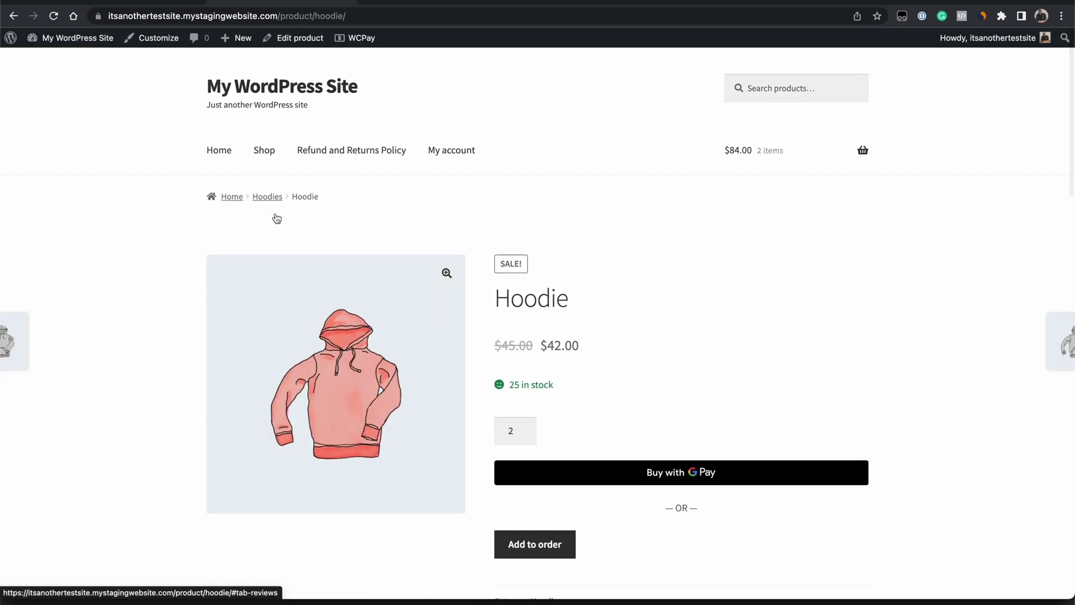
Reload the Hoodie page and add another Hoodie, making 3 Hoodies at $126.00
click(55, 17)
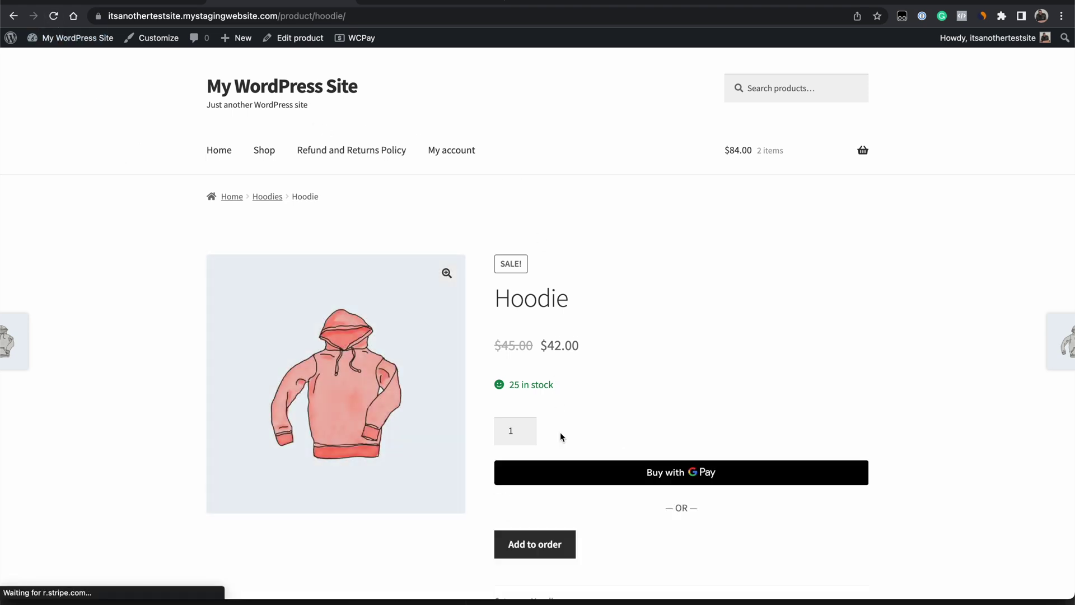
click(518, 554)
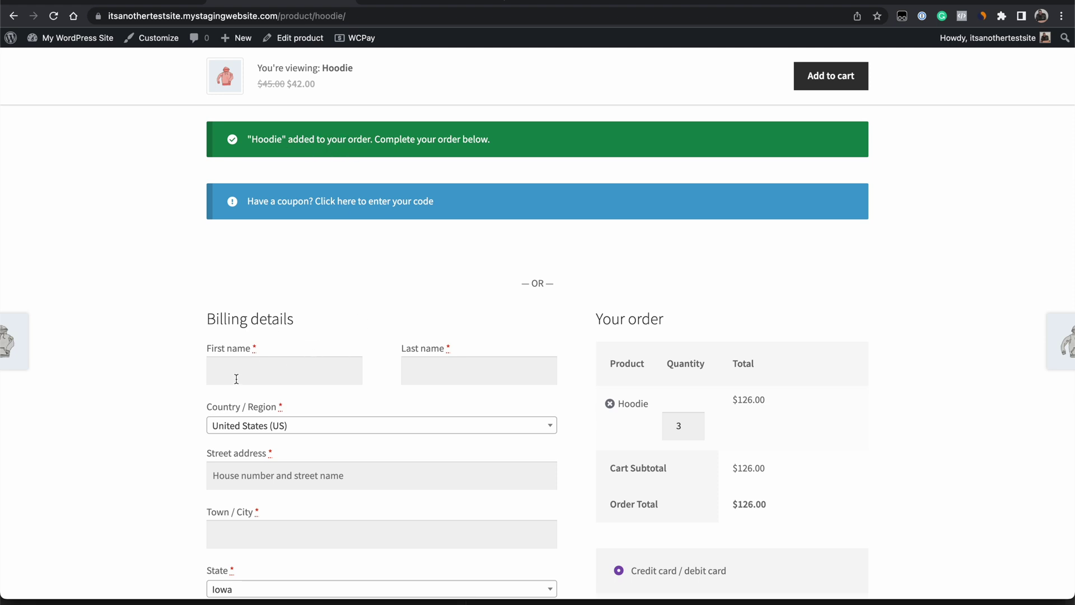
scroll(365, 466, down, 2)
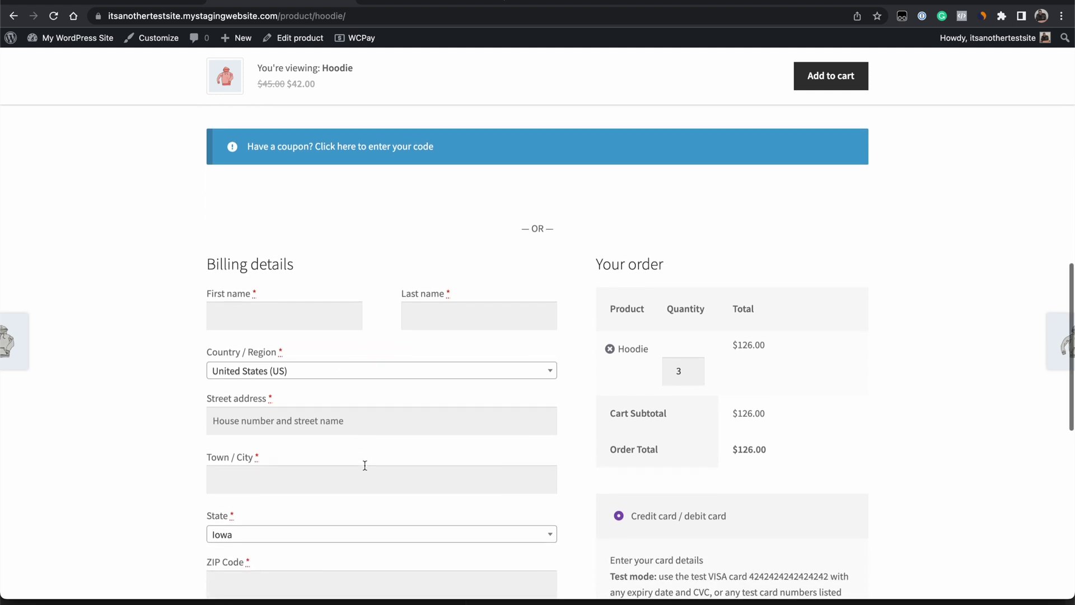
scroll(365, 466, down, 1)
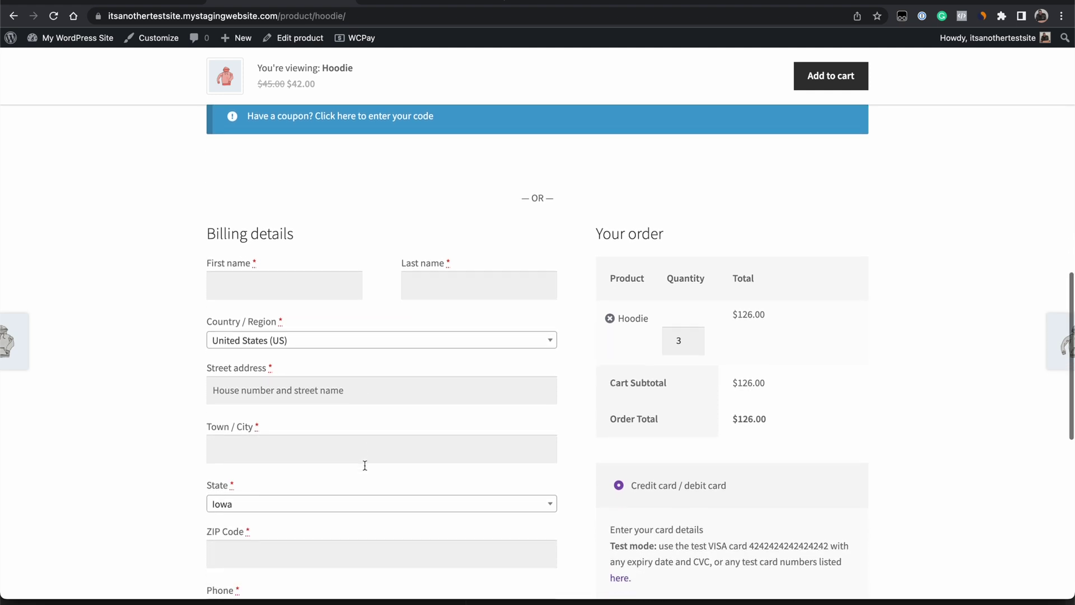
scroll(365, 465, down, 1)
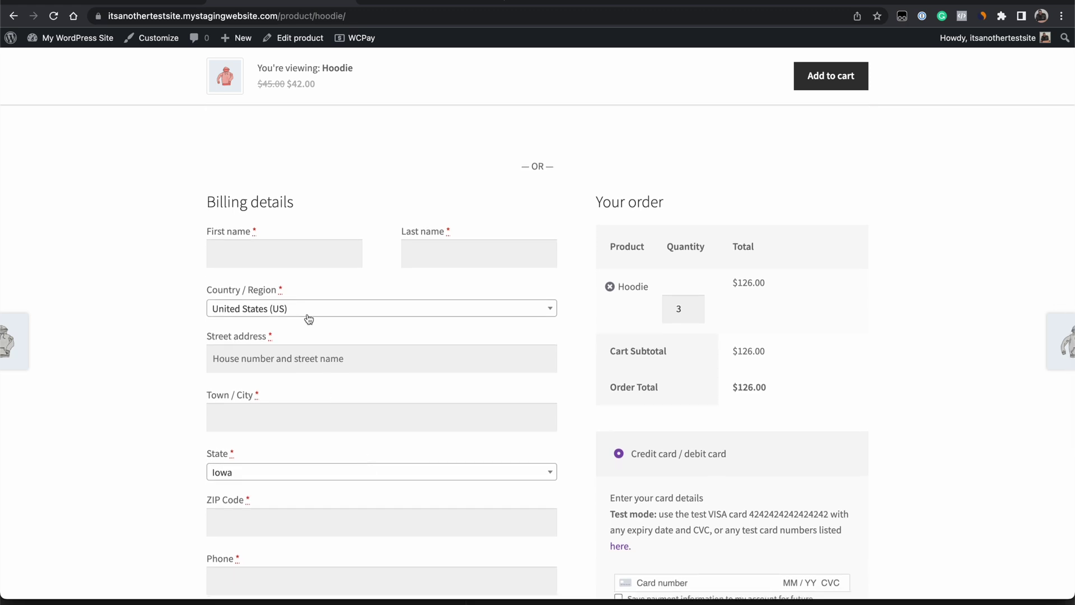
scroll(372, 346, down, 1)
Review the billing form and order summary down to Place order
click(331, 206)
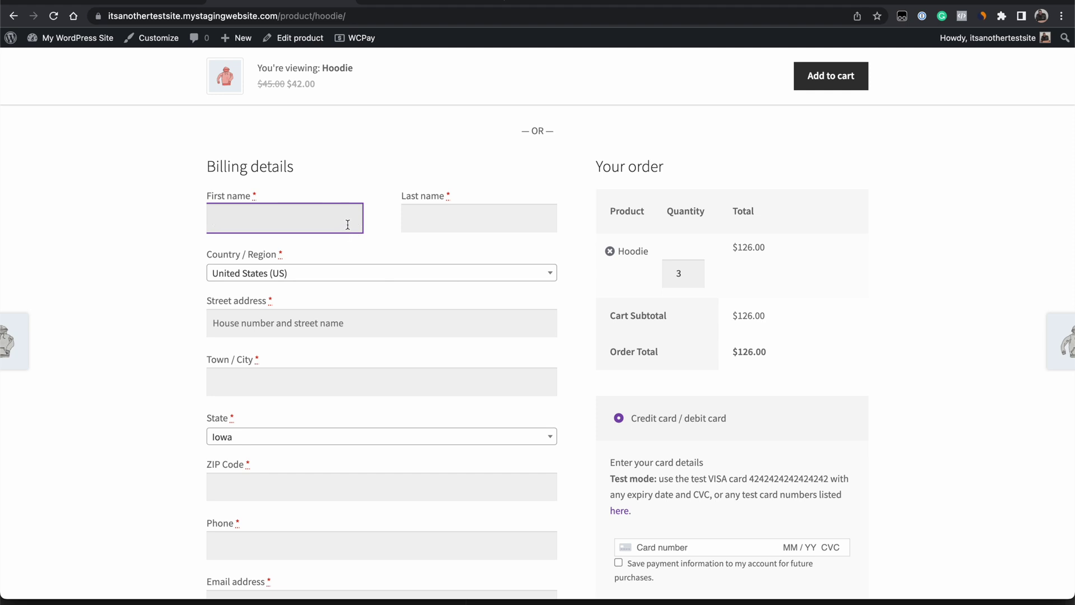
scroll(428, 355, down, 5)
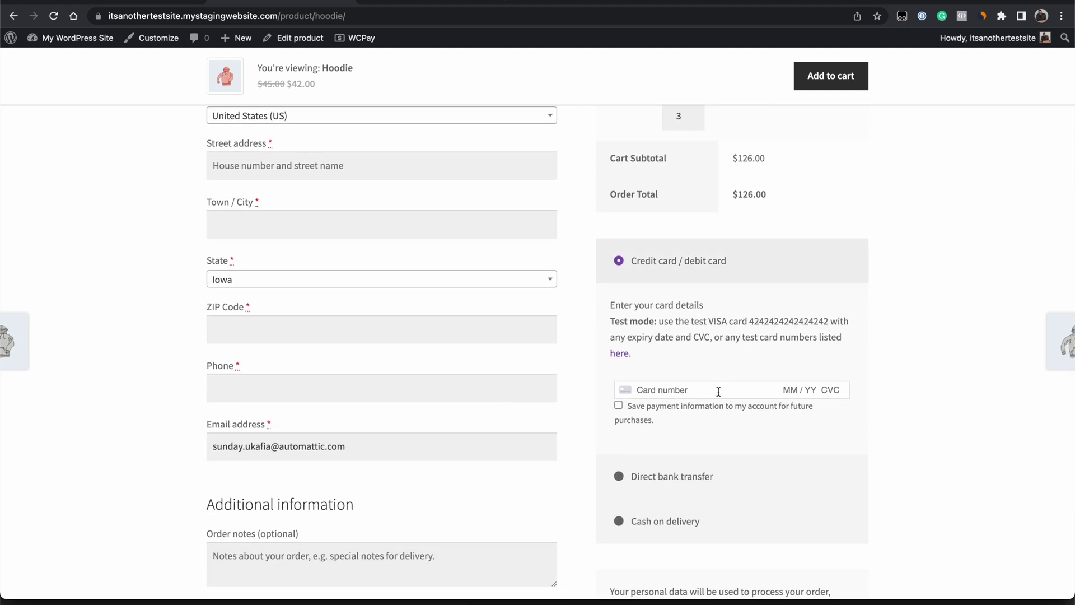
scroll(734, 449, down, 1)
scroll(735, 451, down, 8)
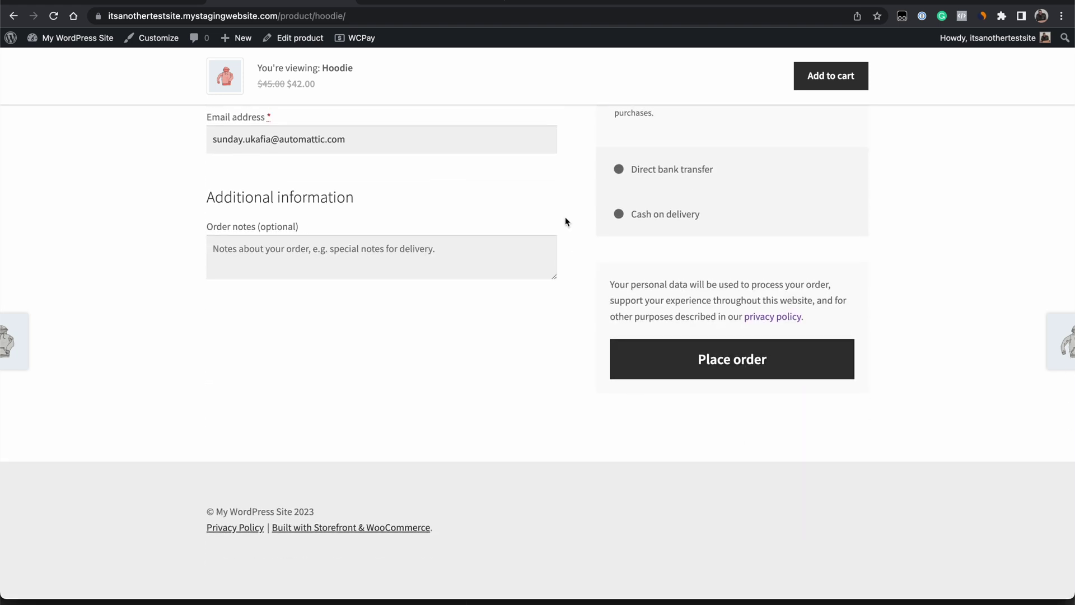
scroll(569, 185, up, 1)
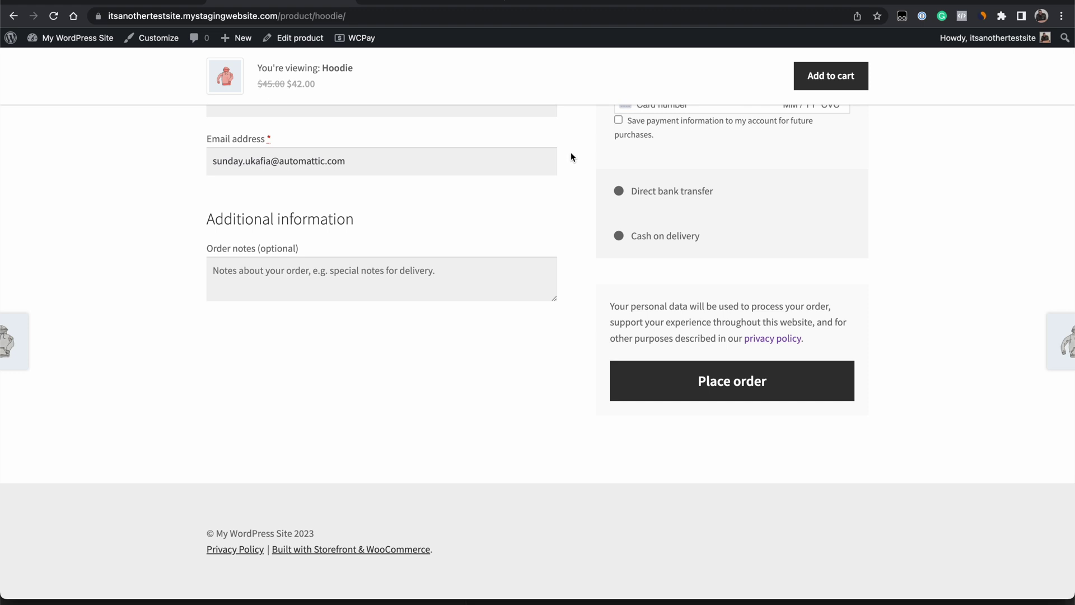
scroll(574, 137, up, 12)
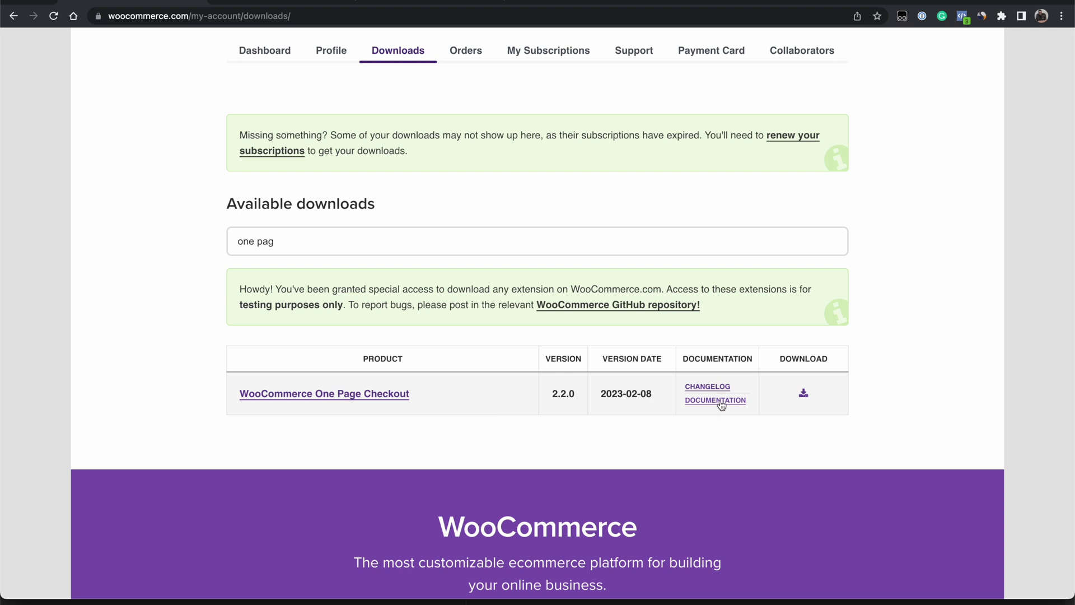
Search WooCommerce.com for 'one page' and open the One Page Checkout documentation
scroll(831, 226, up, 3)
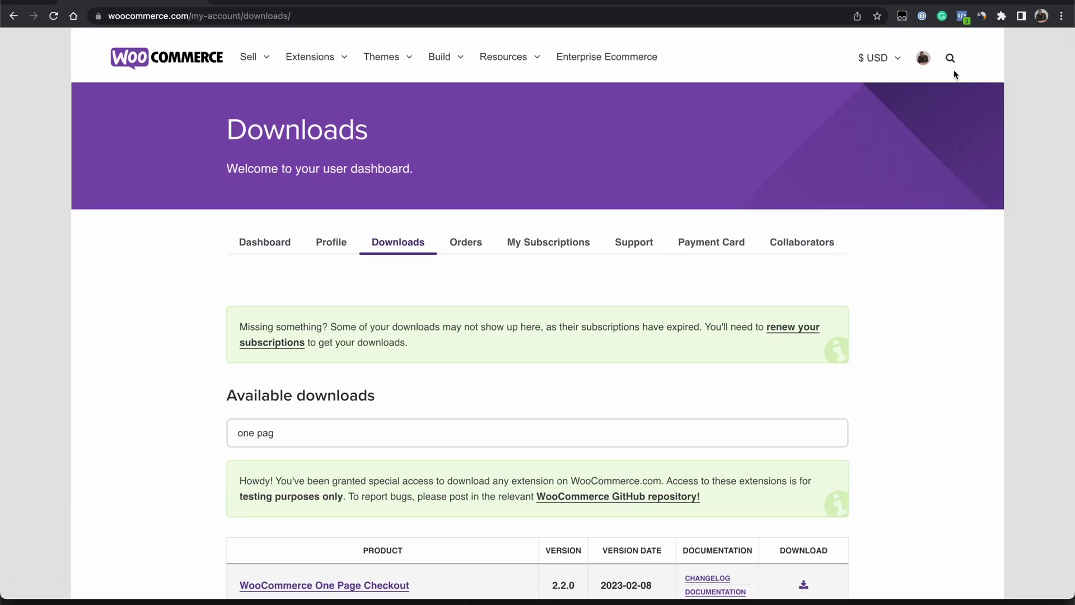
click(952, 65)
text(one page)
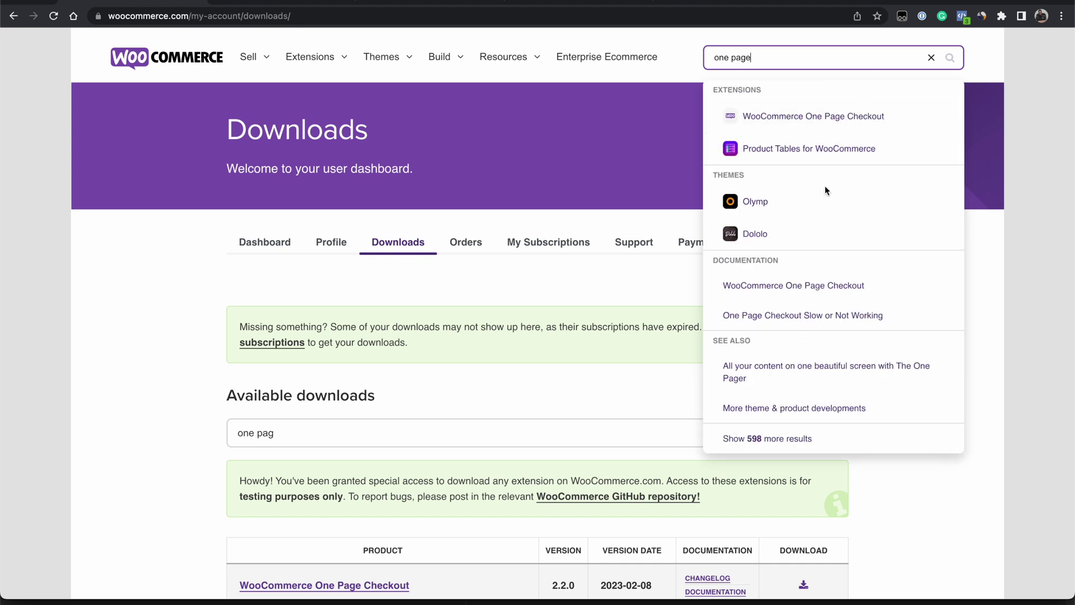
click(775, 290)
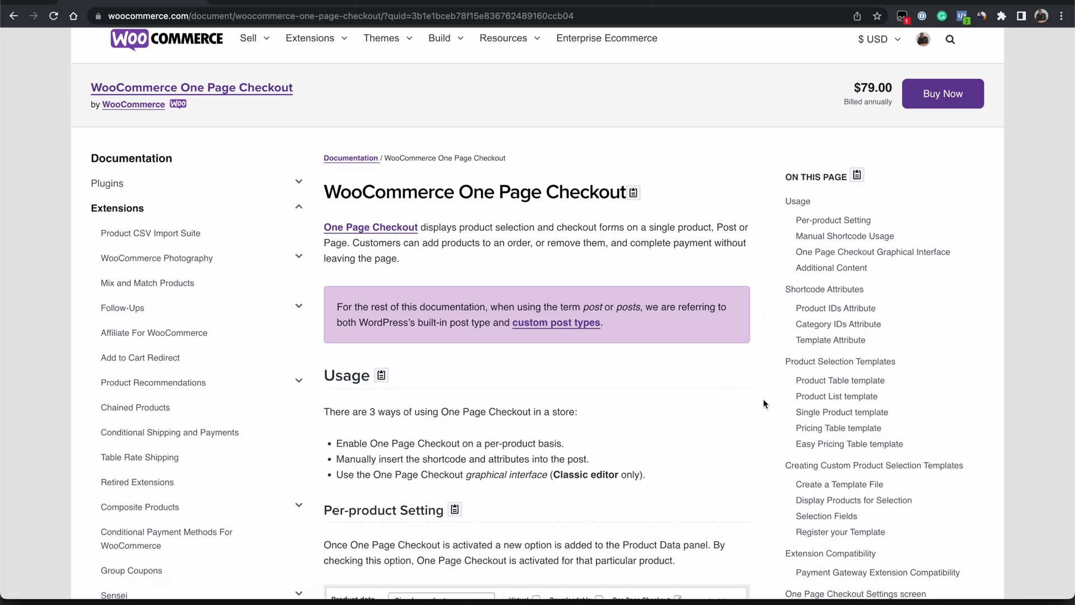
Go to Shortcode Attributes and select the example product_ids shortcode
scroll(763, 395, down, 1)
scroll(765, 394, down, 1)
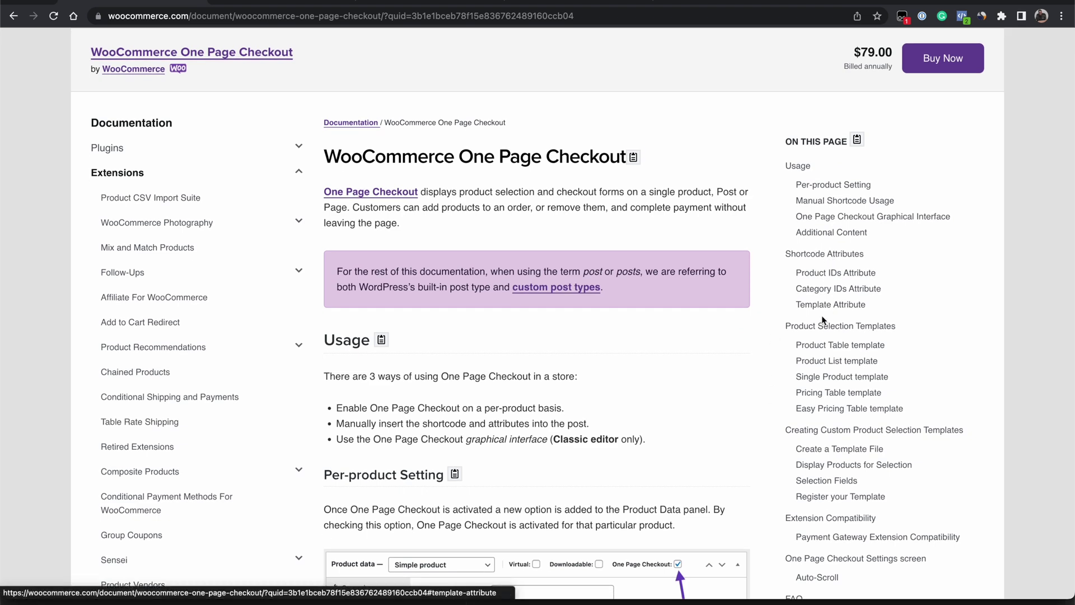
click(827, 258)
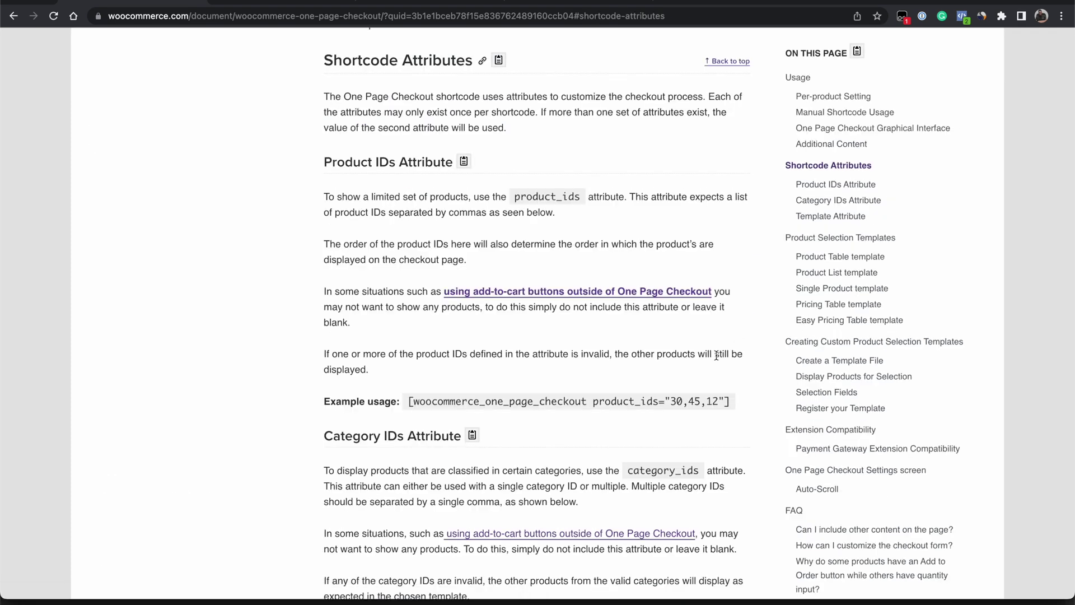
scroll(716, 354, down, 2)
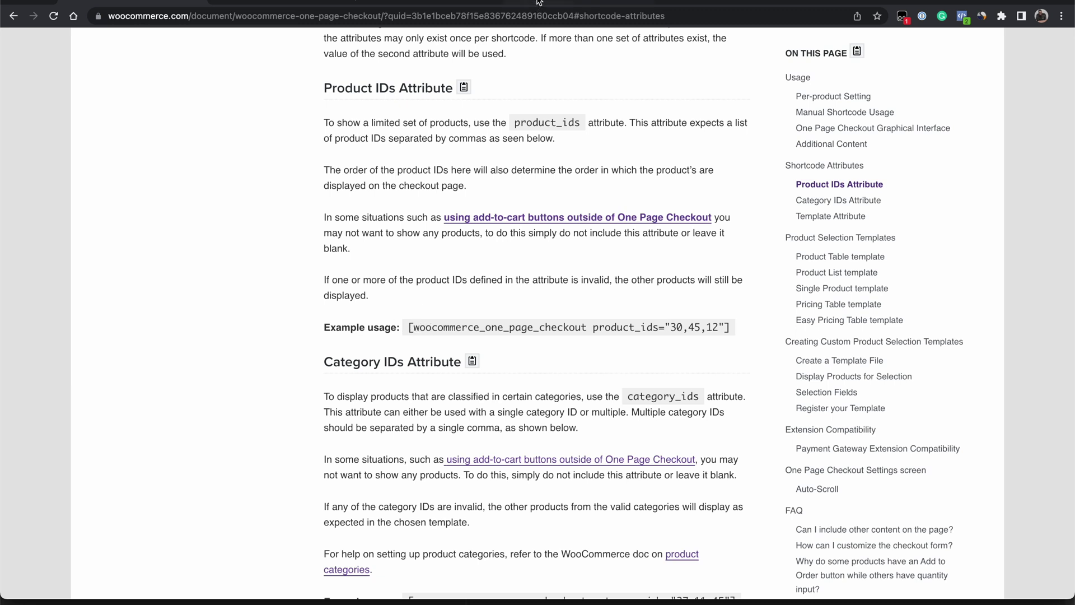
drag(409, 327, 737, 333)
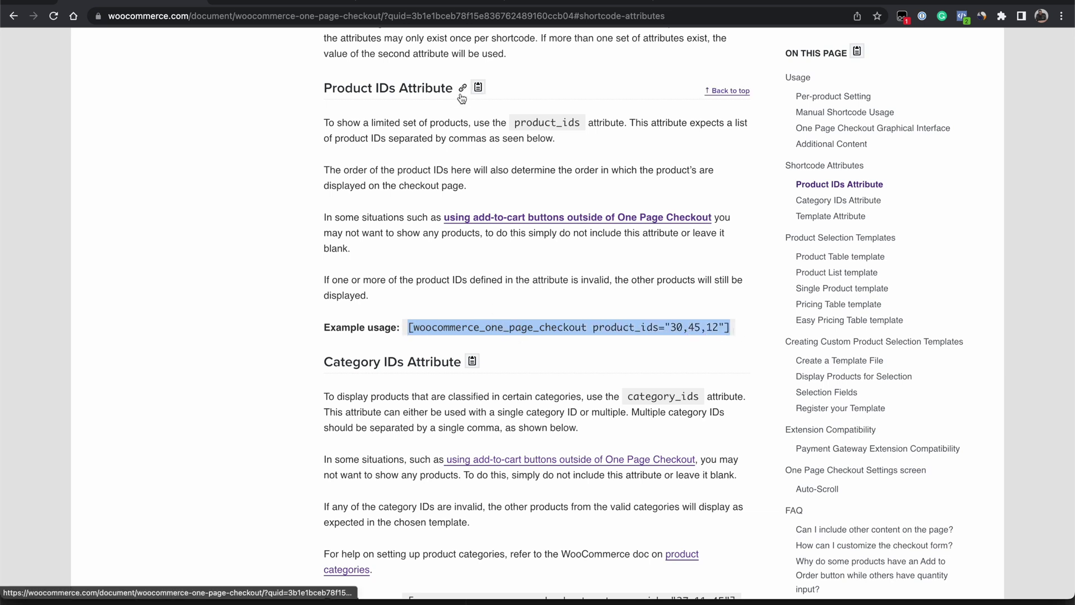
click(532, 1)
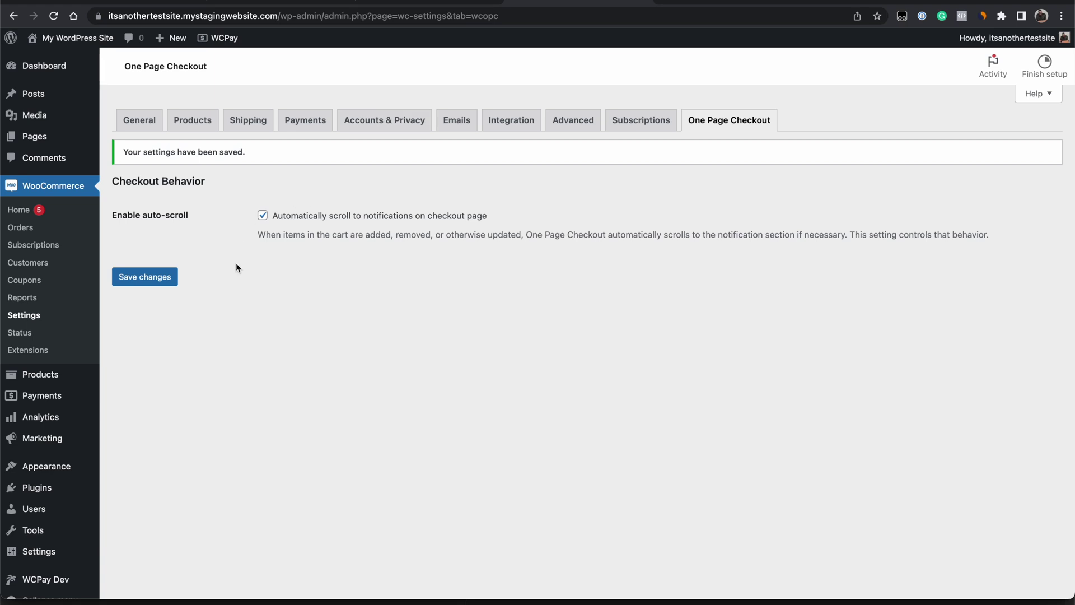
Create a new page with a Shortcode block holding [woocommerce_one_page_checkout product_ids="30,45,12"]
mouse_move(171, 38)
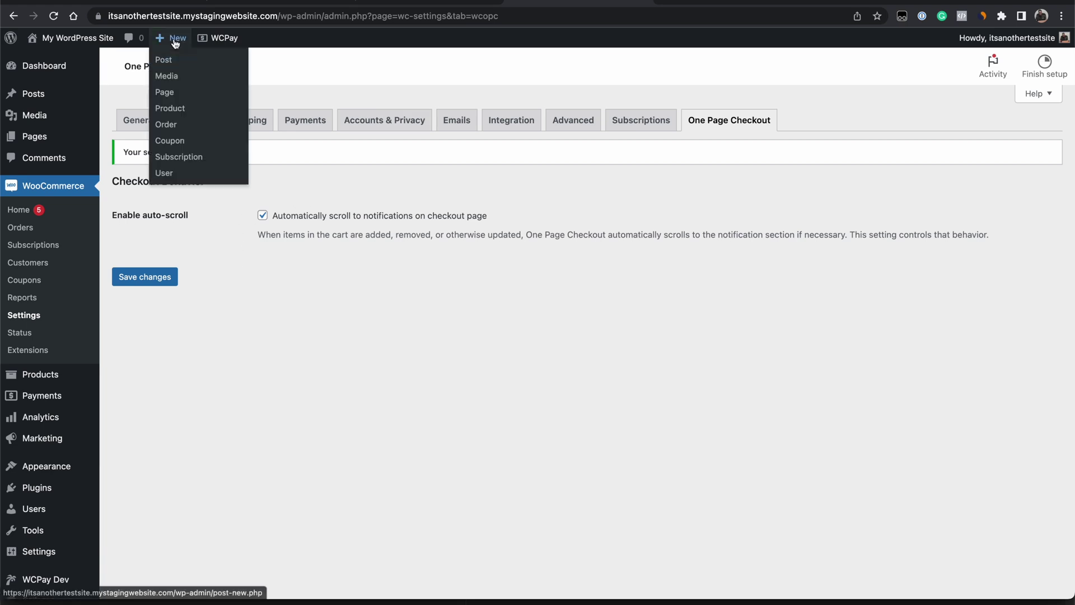
click(168, 106)
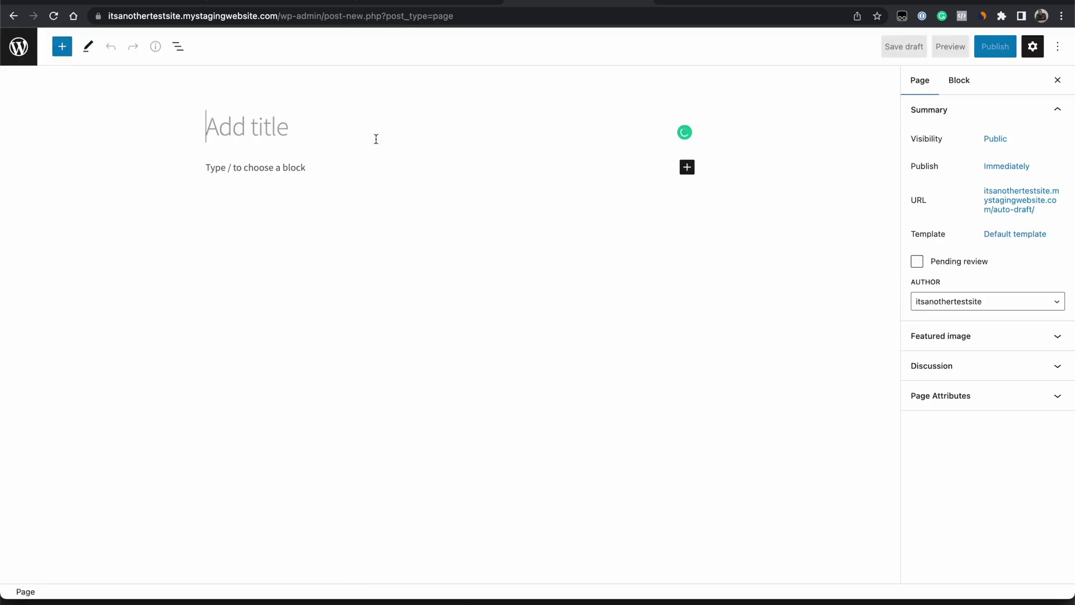
click(344, 164)
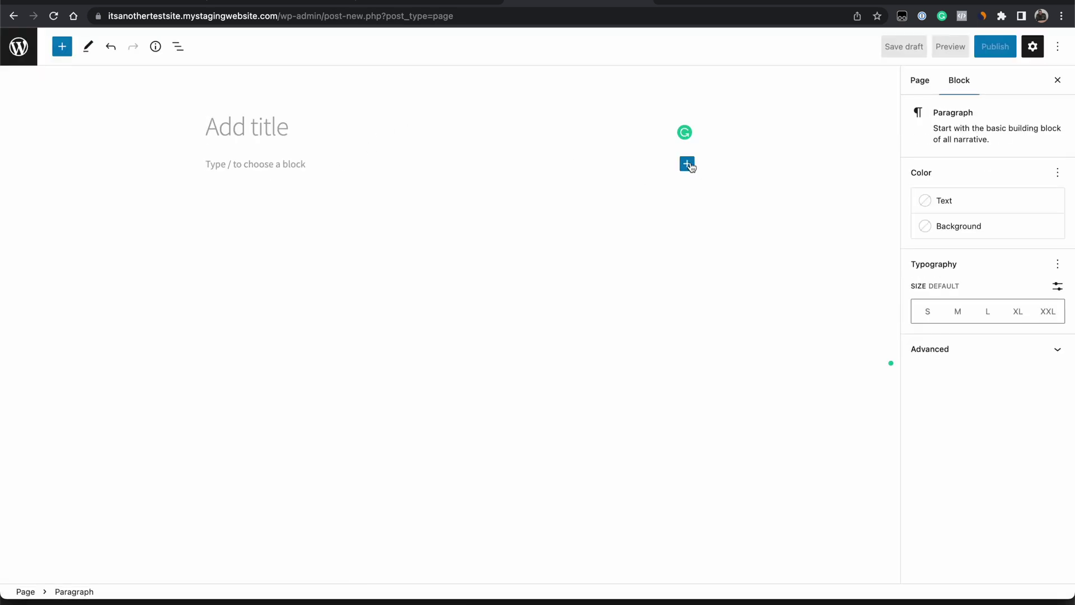
click(687, 165)
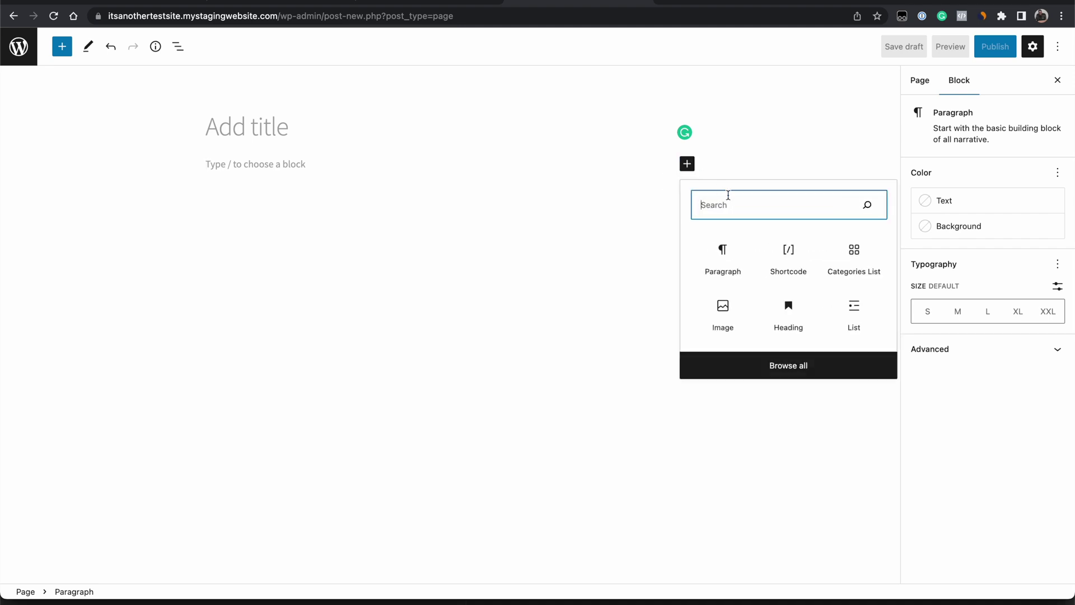
text(short)
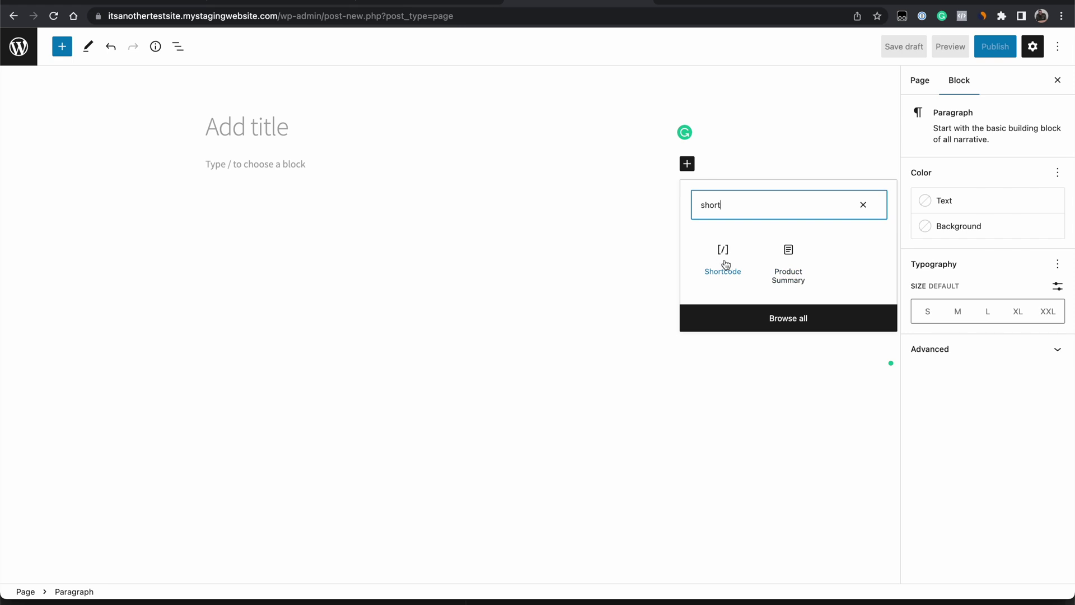
click(724, 257)
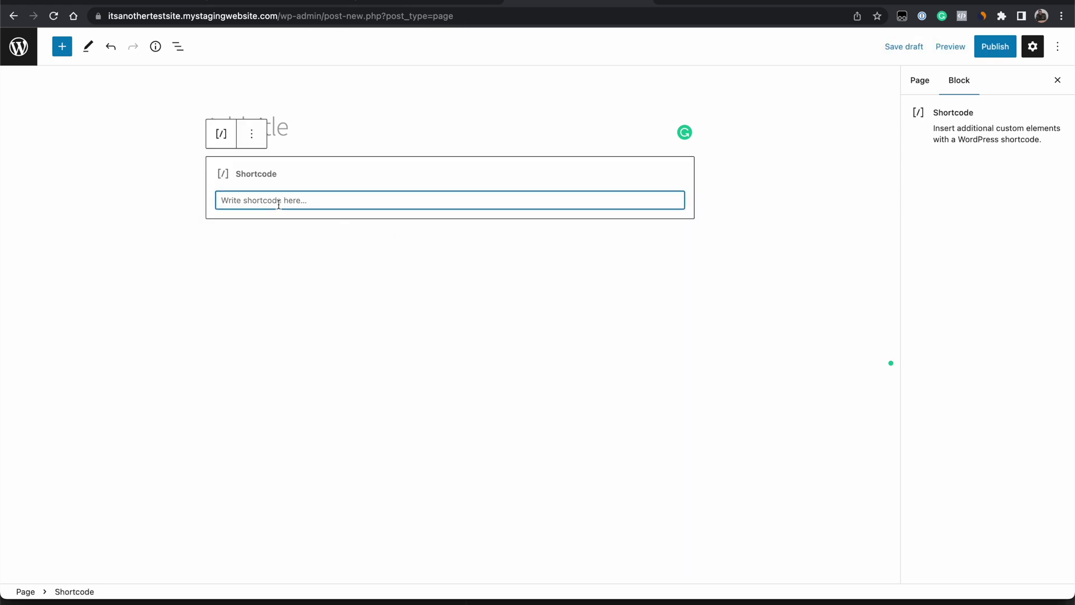
text([woocommerce_one_page_checkout product_ids="30,45,12"])
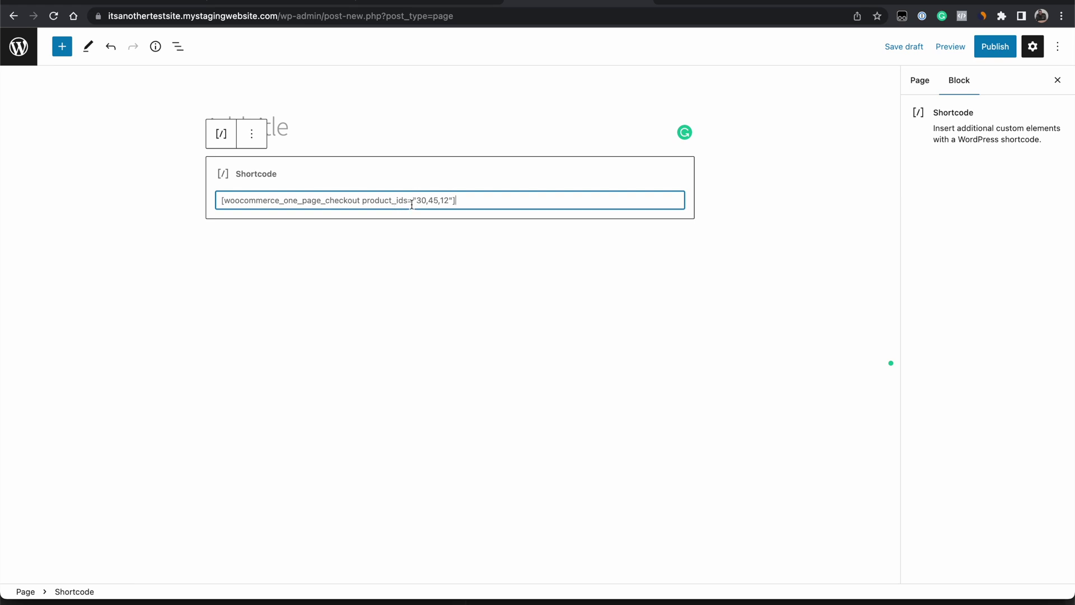
click(280, 2)
Read the Product IDs Attribute explanation under the docs' Shortcode Attributes section
scroll(488, 446, down, 5)
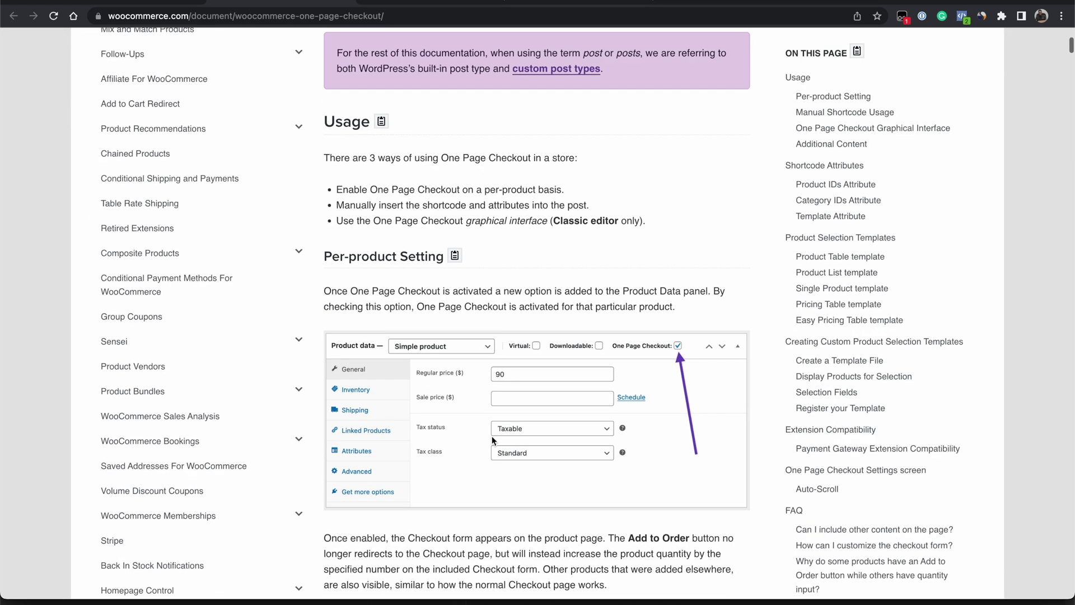
click(805, 167)
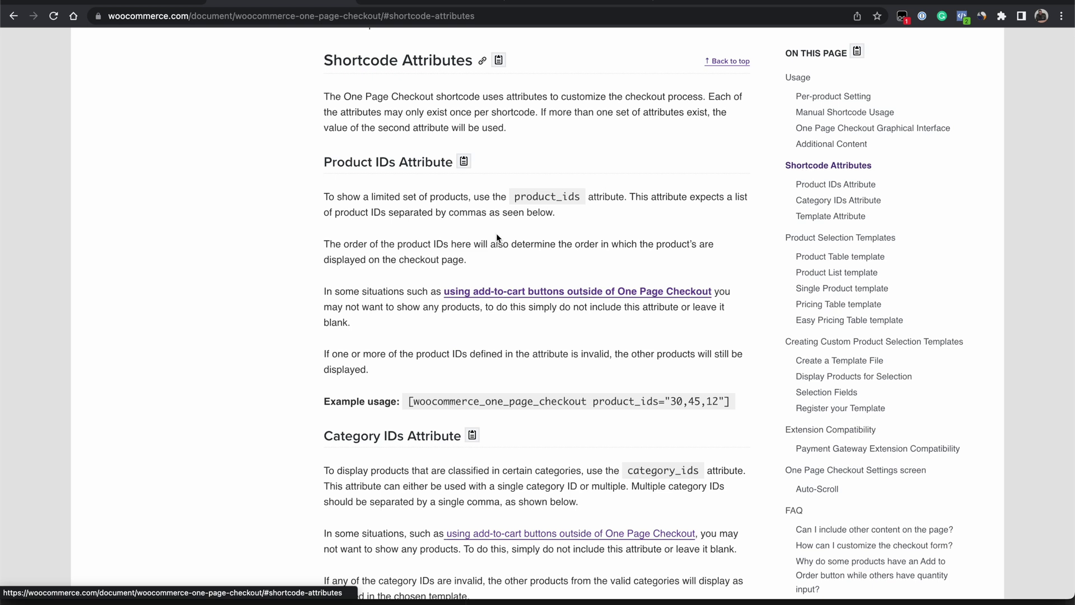
scroll(400, 454, down, 1)
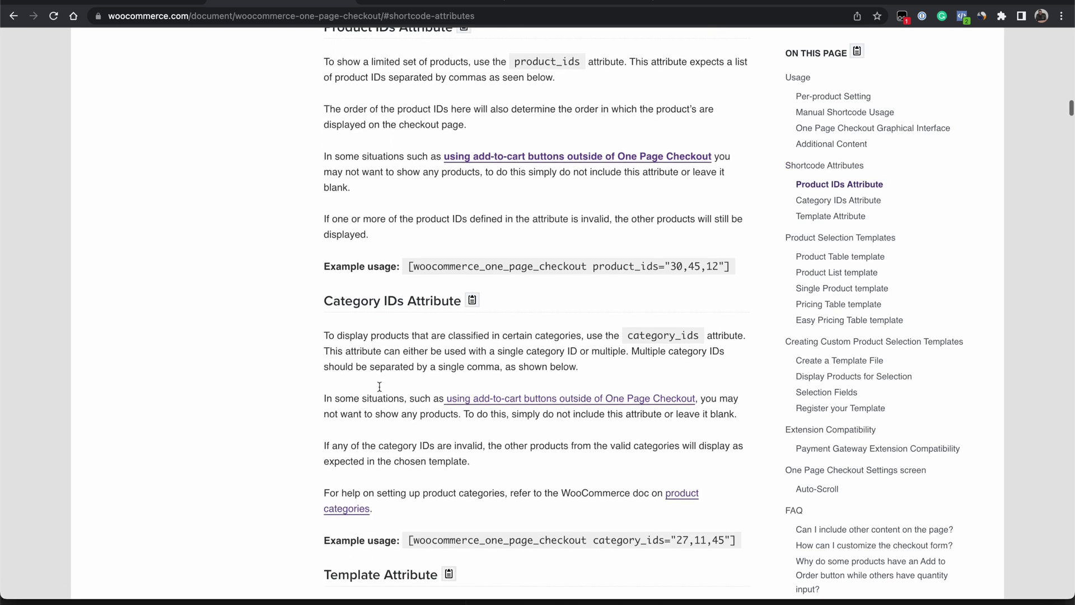
scroll(408, 315, down, 3)
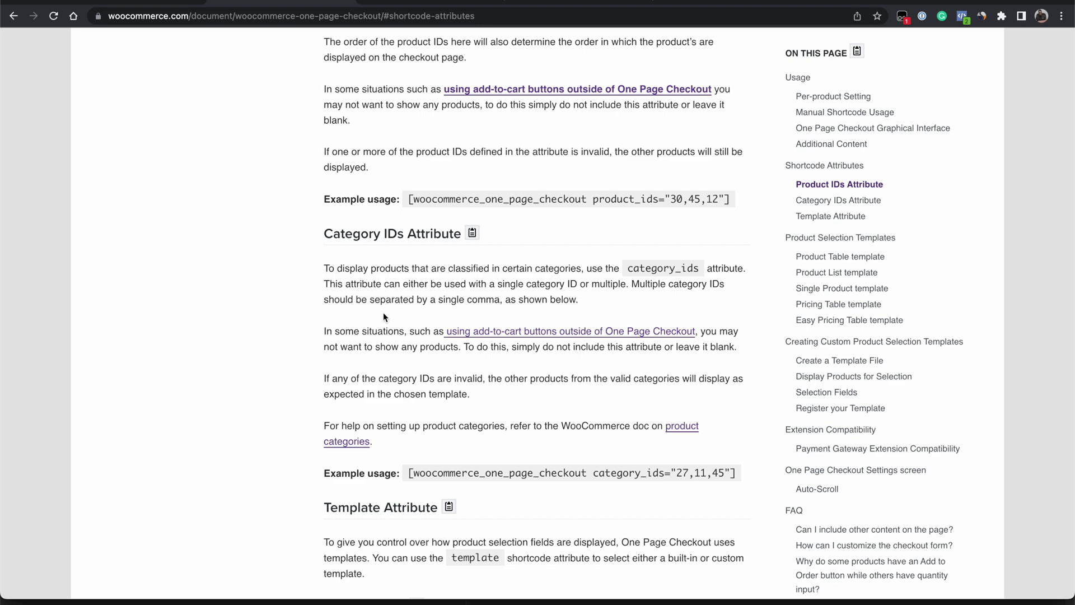
scroll(381, 297, up, 3)
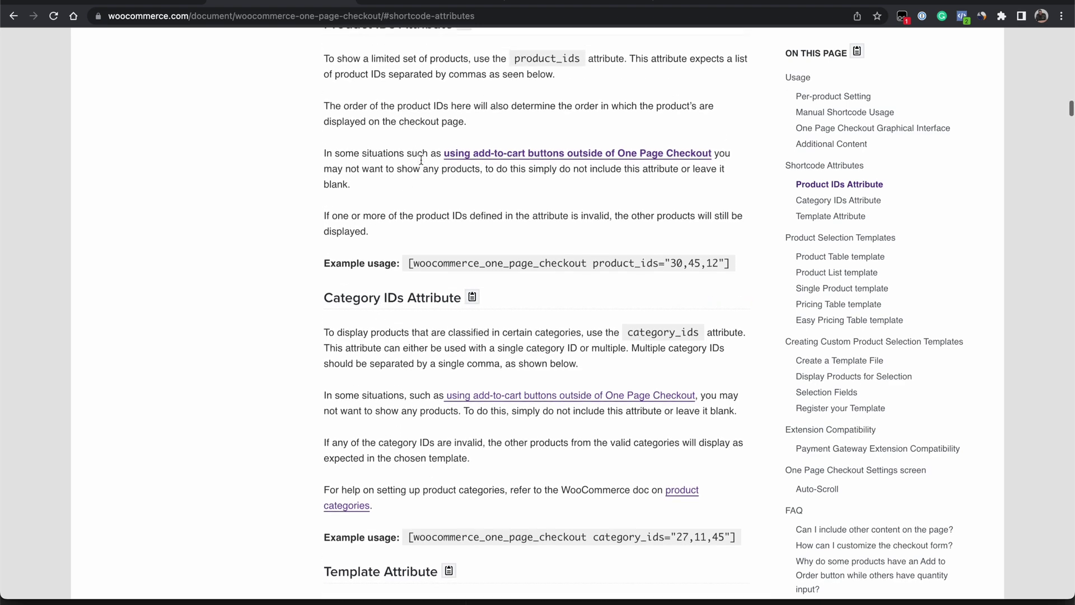
scroll(489, 86, up, 1)
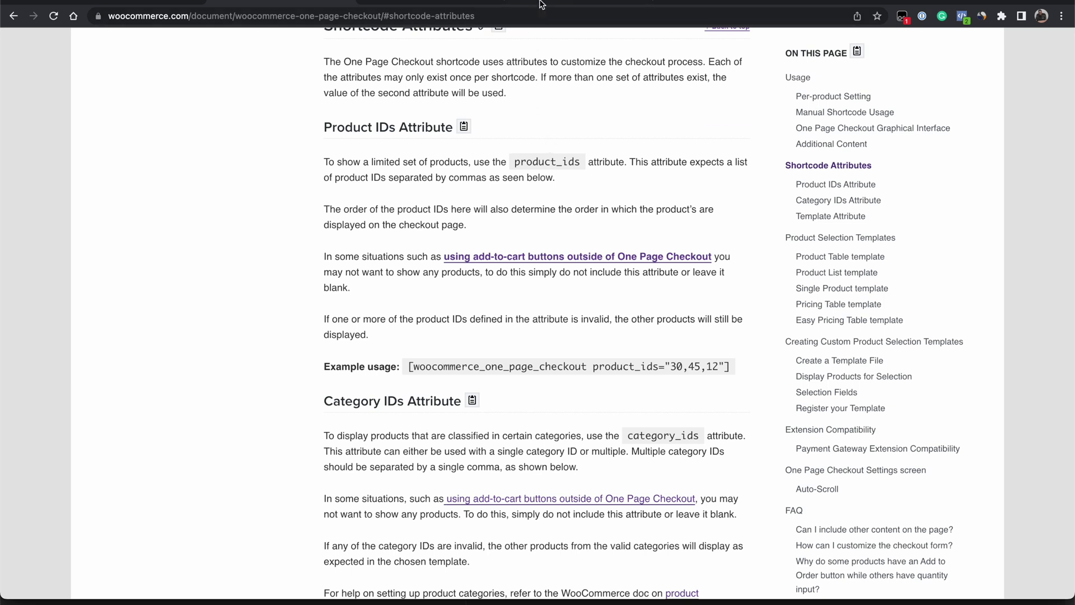
click(423, 2)
Look up store product IDs in Products > All Products
mouse_move(77, 38)
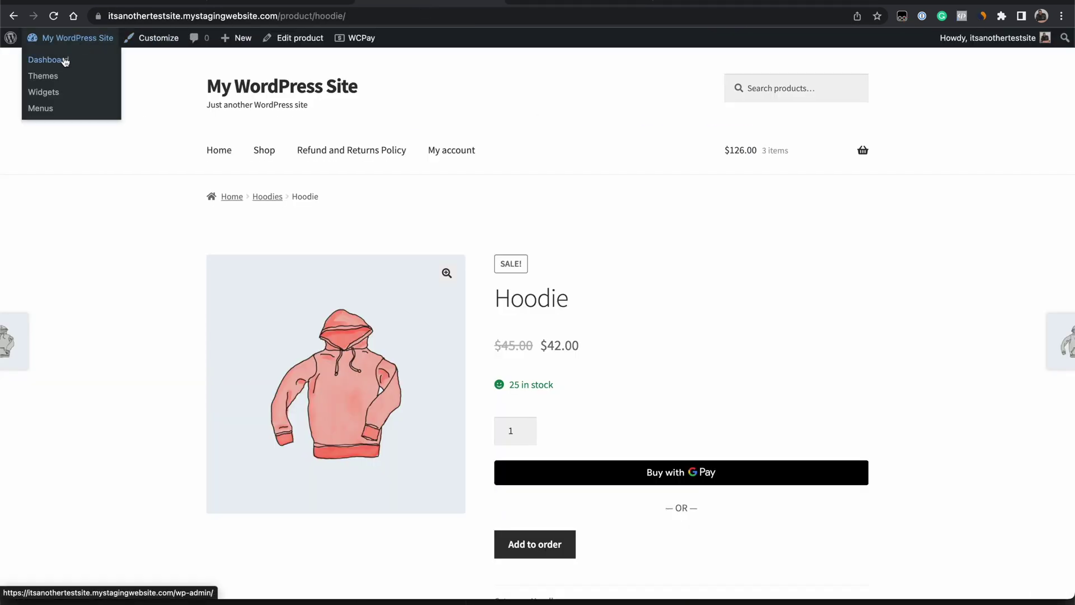
click(61, 64)
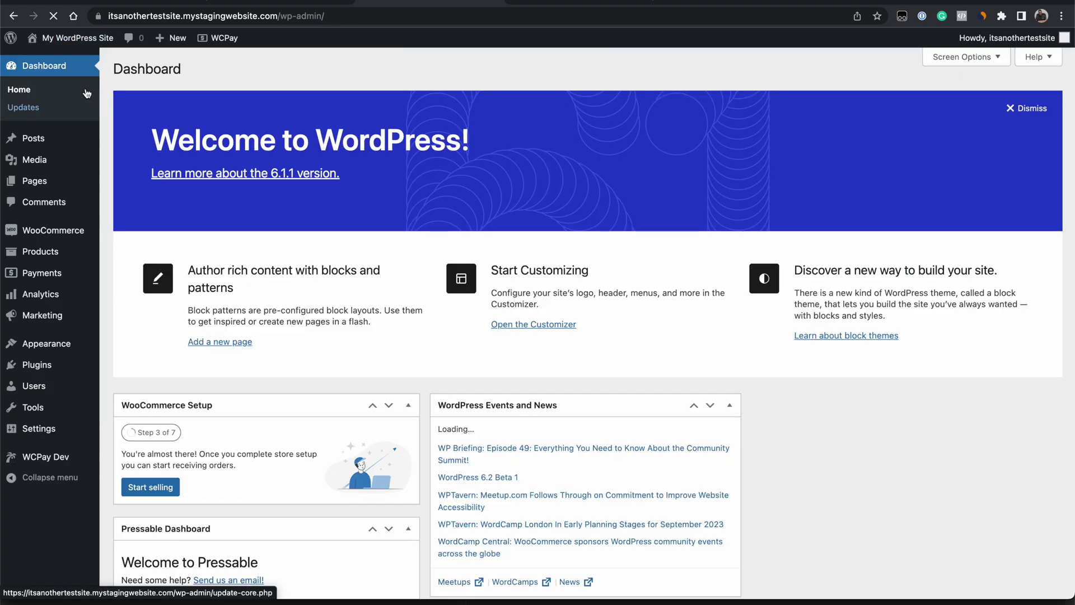
mouse_move(68, 255)
click(125, 253)
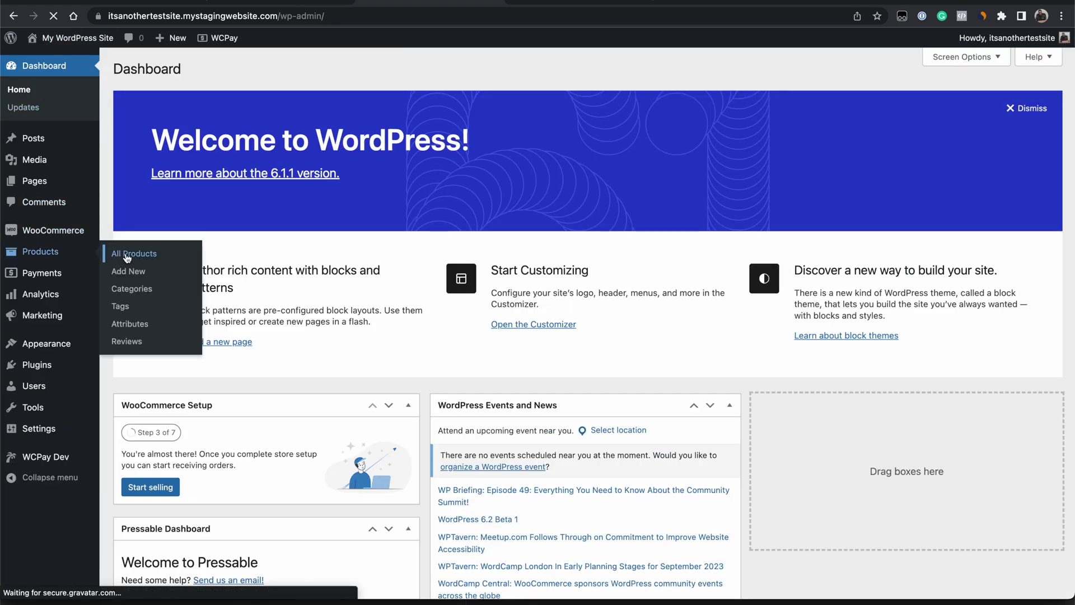
scroll(377, 378, down, 5)
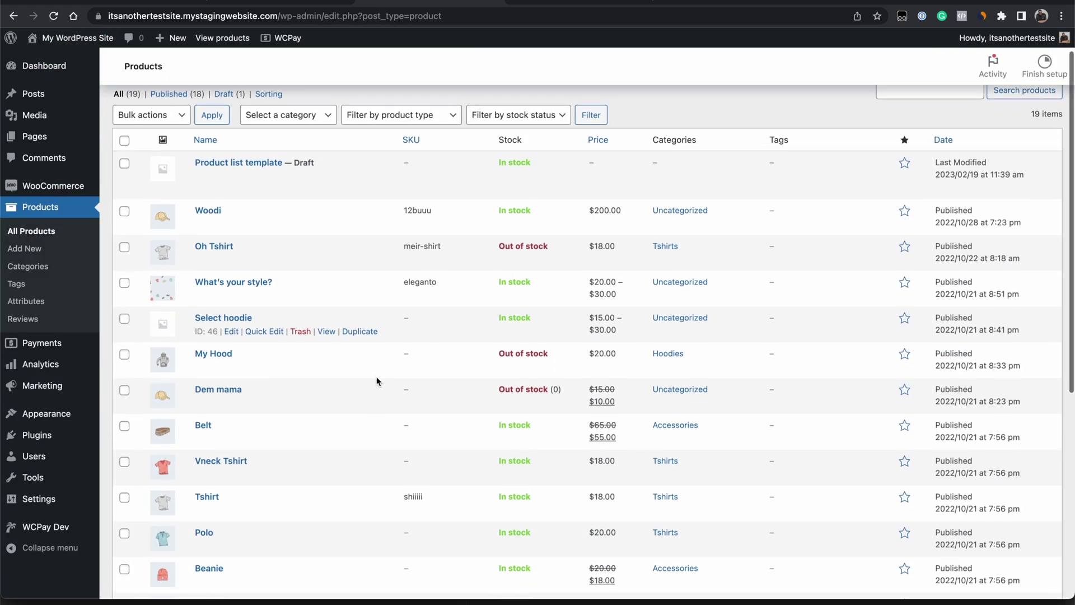
scroll(376, 381, down, 1)
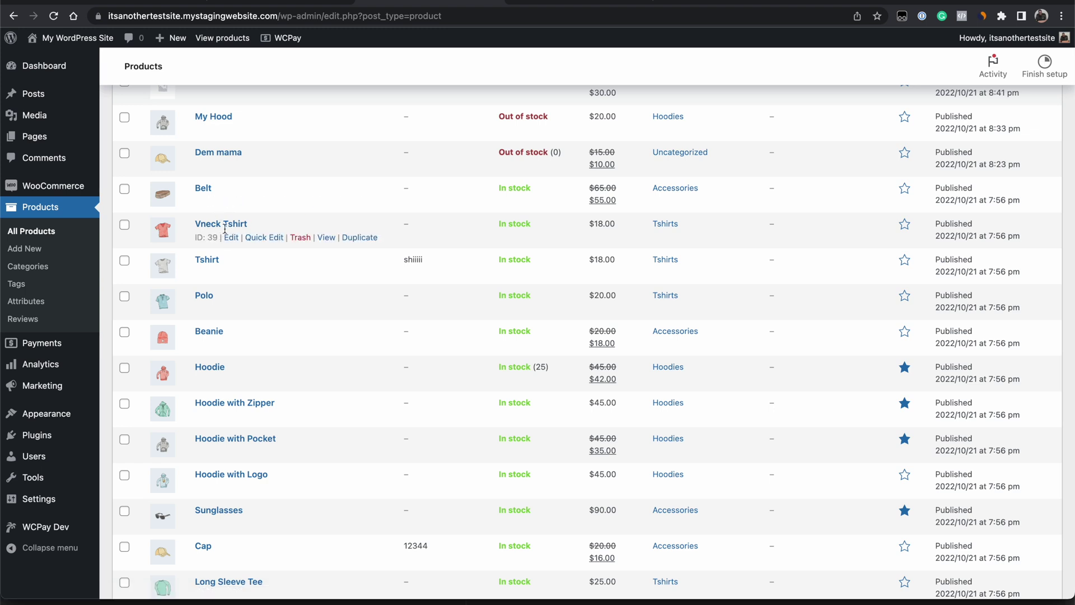
click(531, 2)
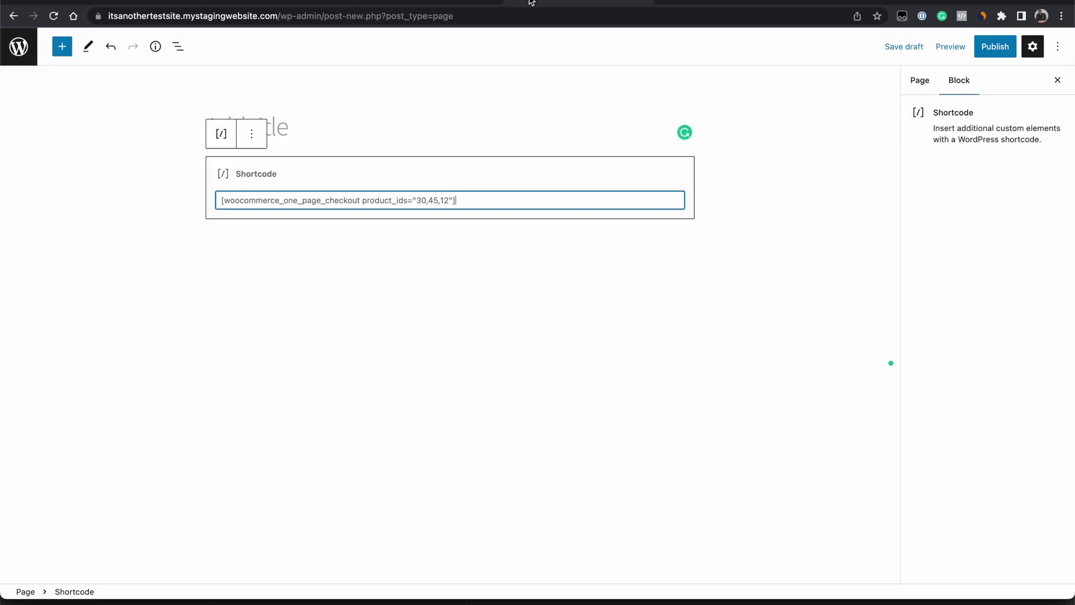
Change the shortcode's product_ids from 30,45,12 to 29,39,38,37
click(422, 200)
key(BackSpace)
key(BackSpace)
text(29)
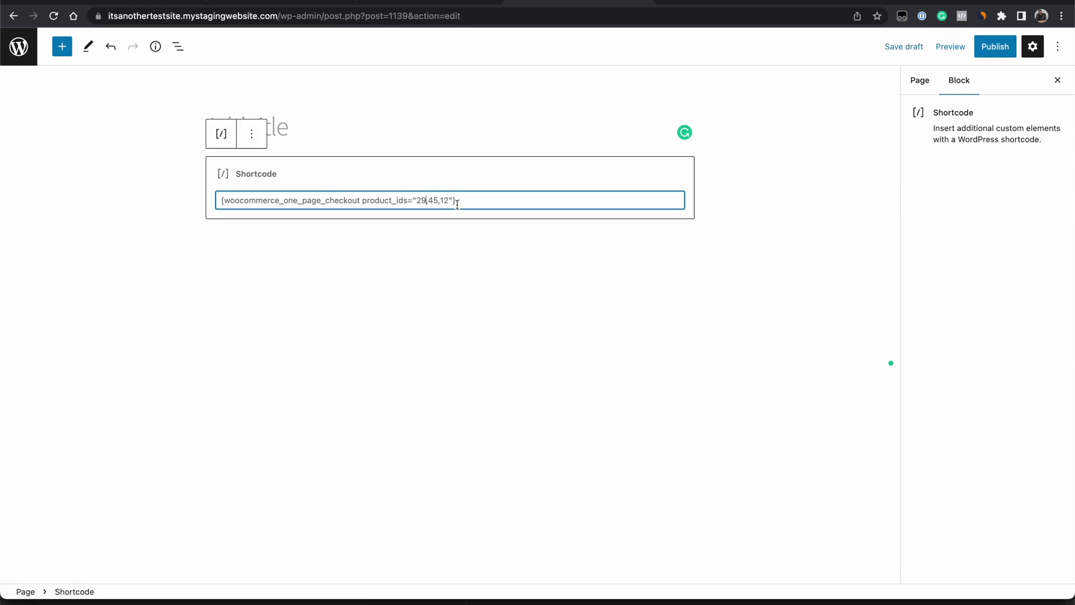
click(438, 199)
key(BackSpace)
key(BackSpace)
text(3)
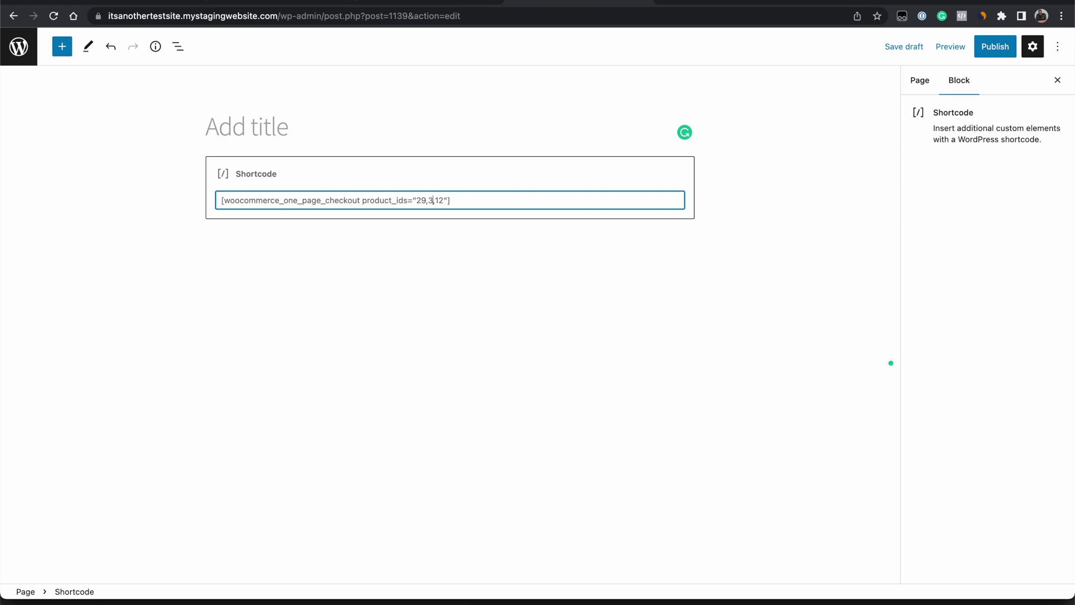
text(9)
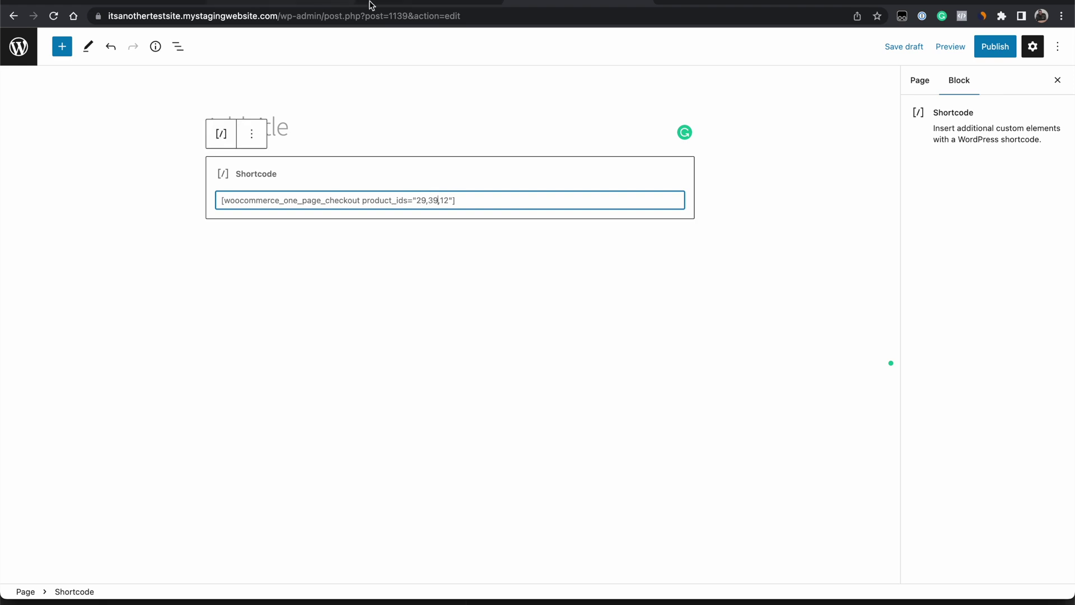
click(402, 4)
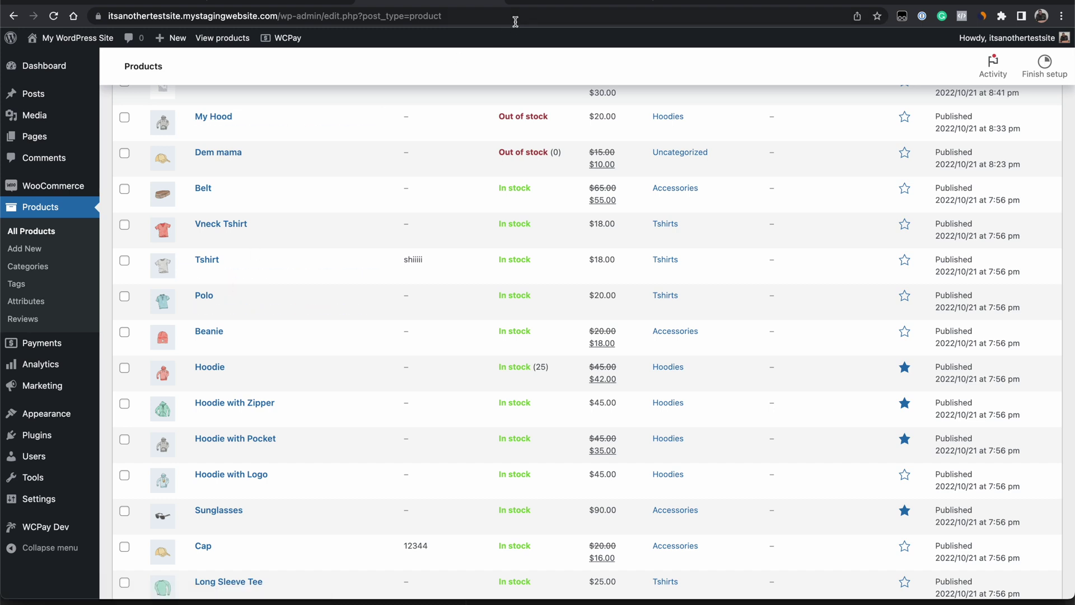
click(558, 1)
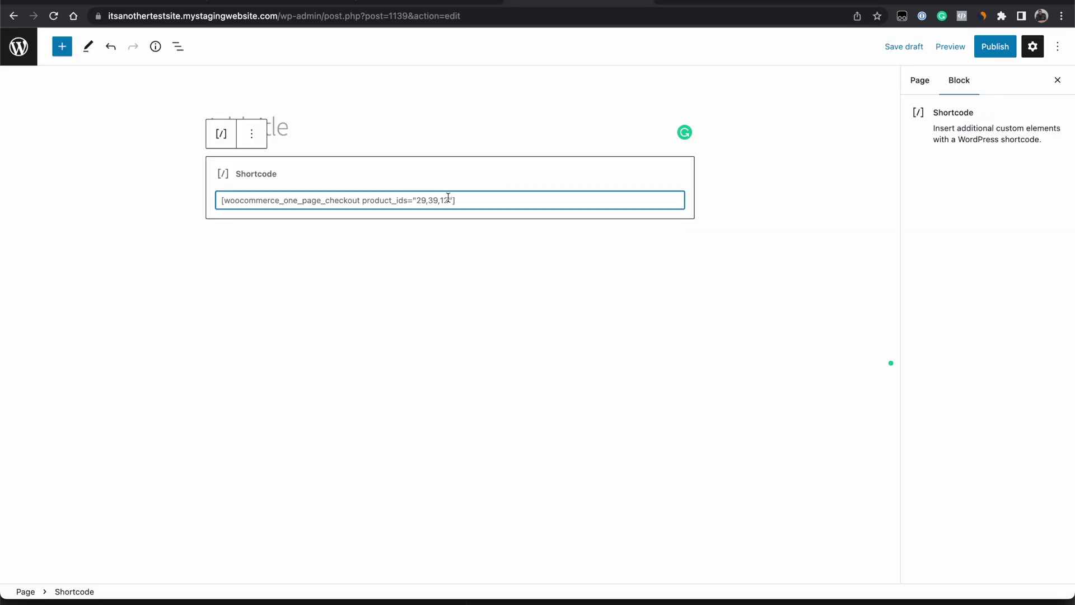
key(BackSpace)
key(BackSpace)
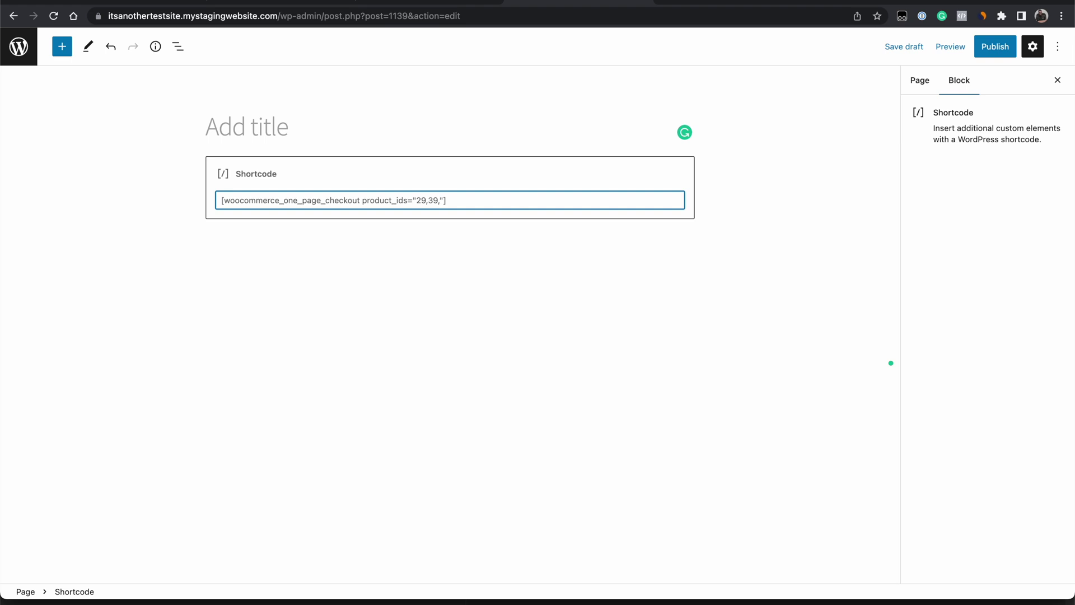
text(38,37)
Title the page 'Land page', publish it, and view the live page
click(323, 126)
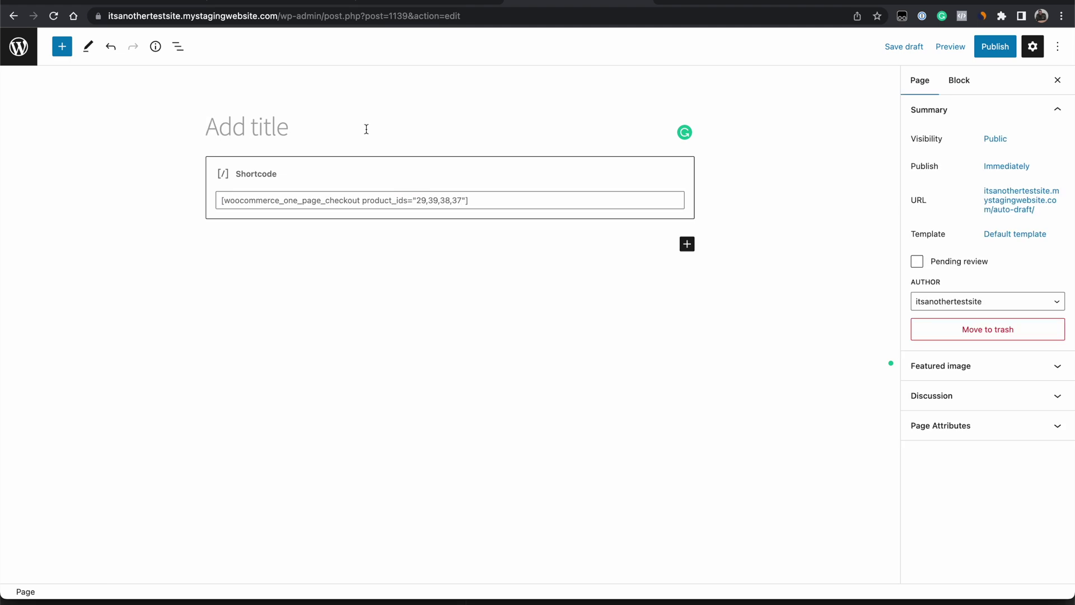
text(Land)
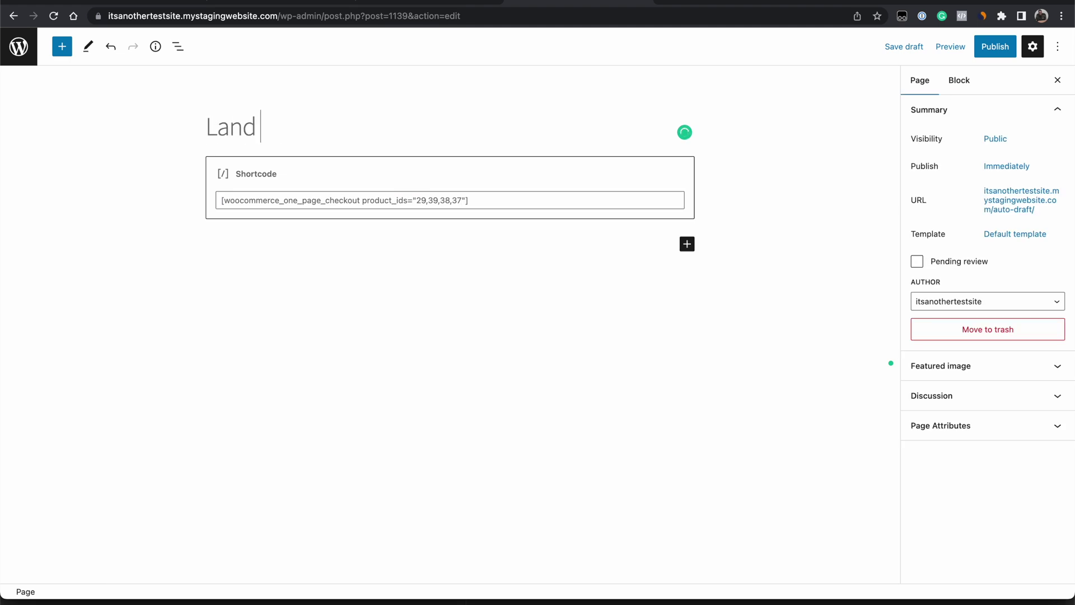
text(page)
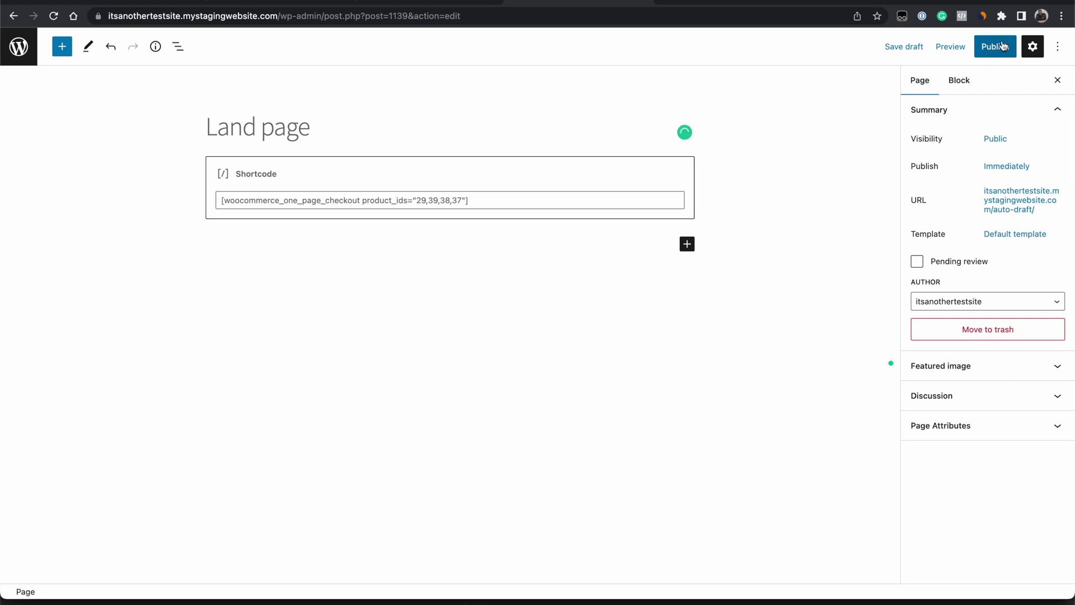
click(1001, 47)
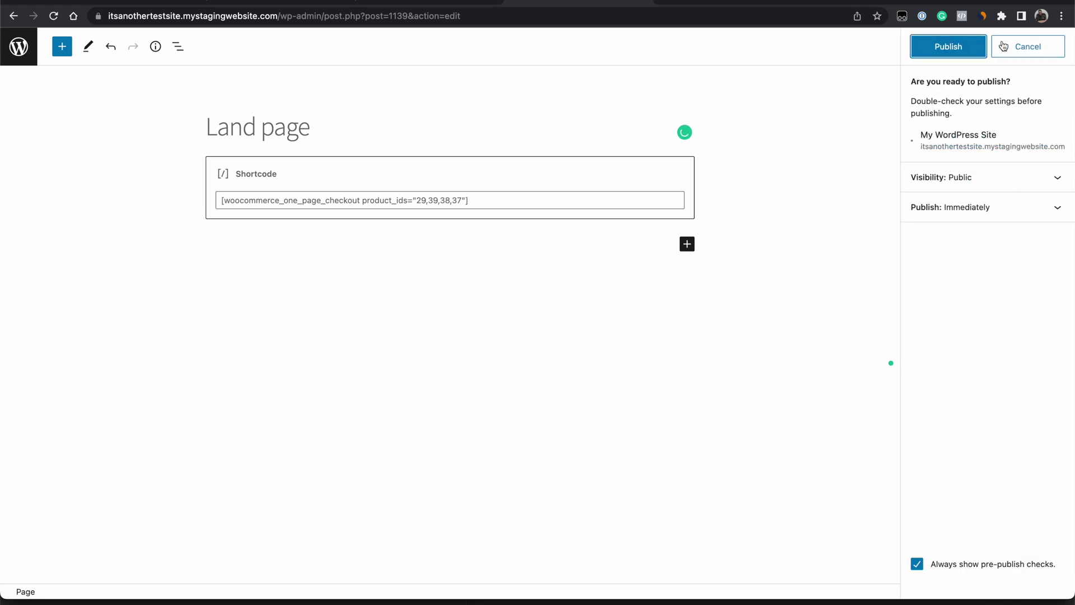
click(950, 48)
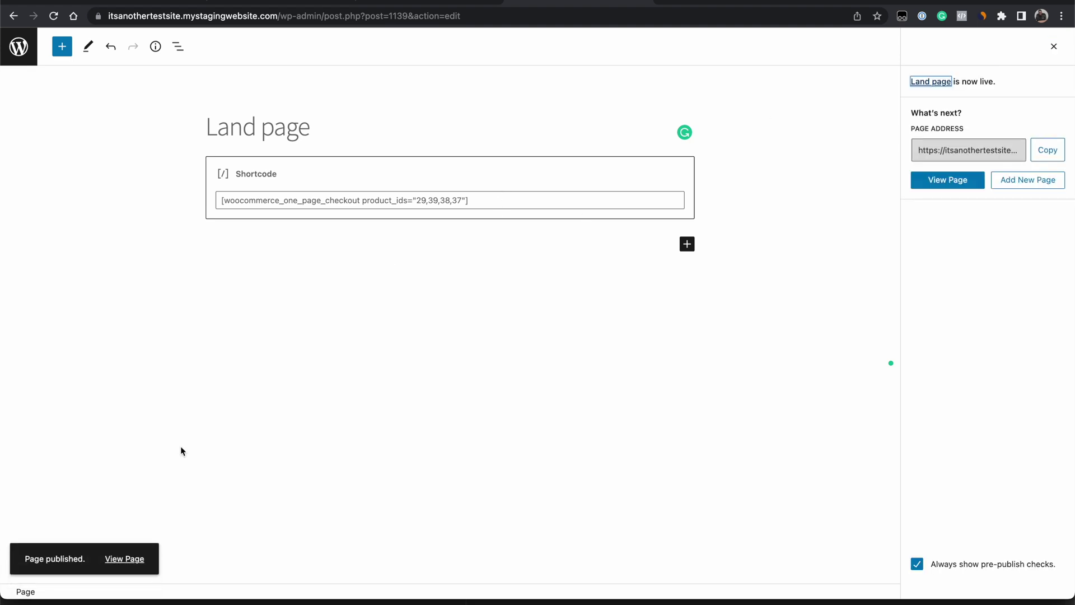
click(136, 562)
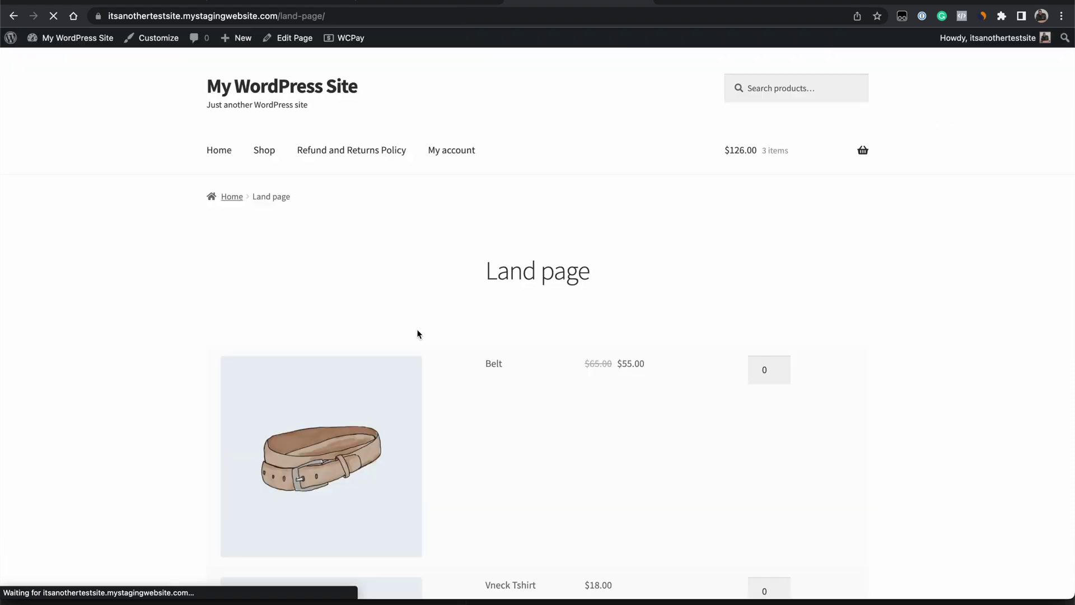
Look over the live Land page's product list and its web address
scroll(504, 398, down, 1)
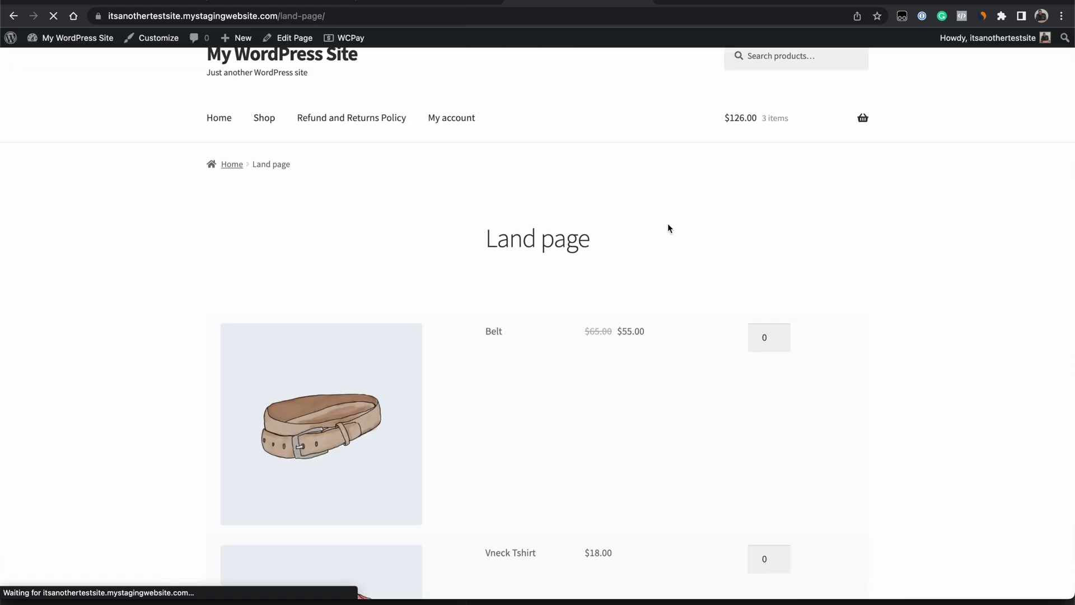
scroll(861, 289, down, 1)
scroll(861, 289, up, 2)
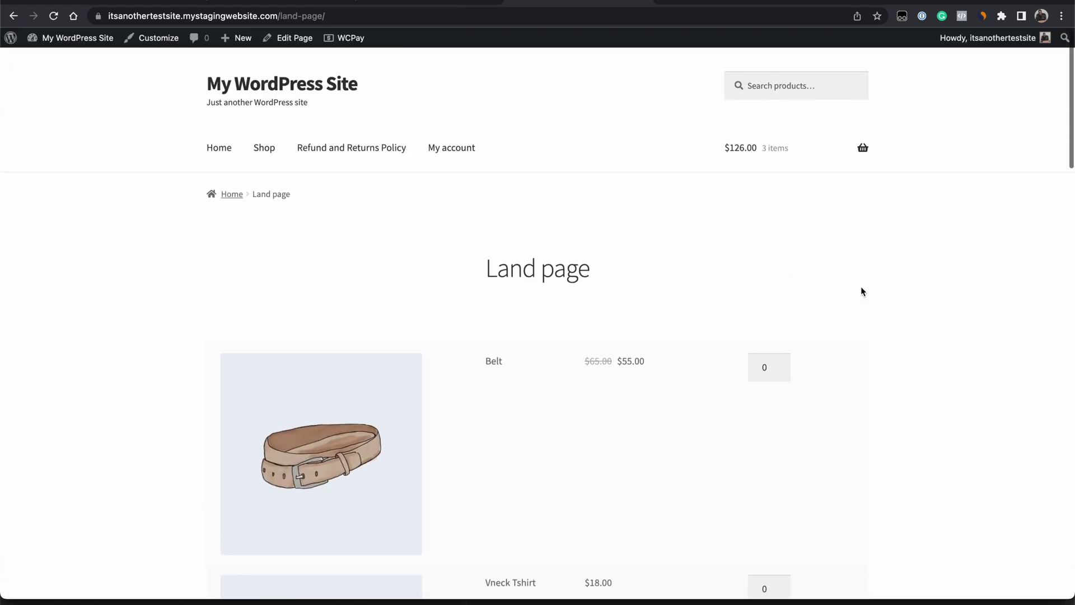
click(348, 16)
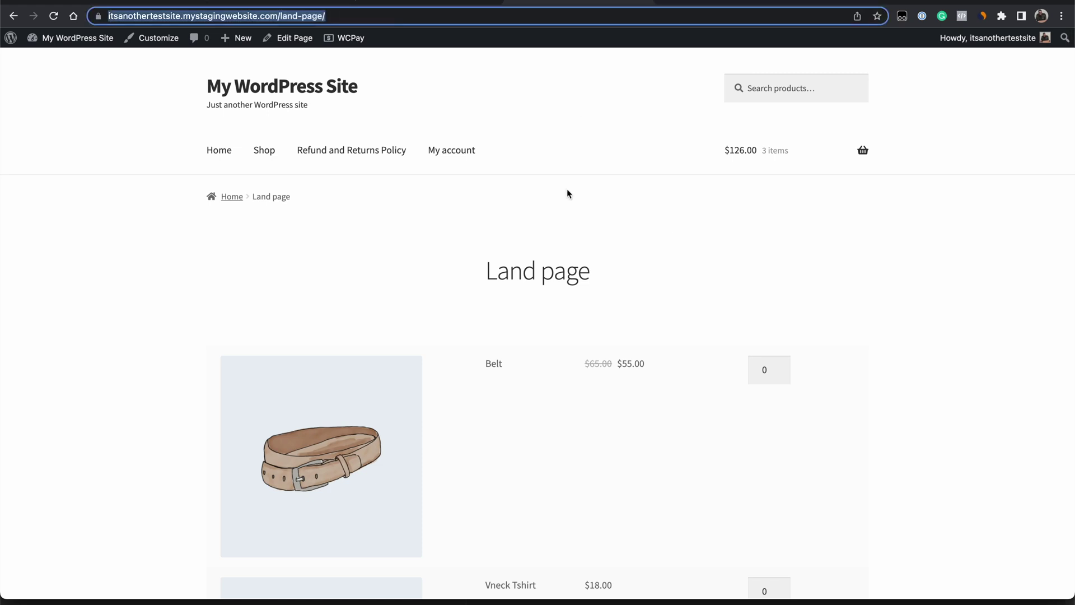
click(682, 296)
scroll(681, 296, down, 4)
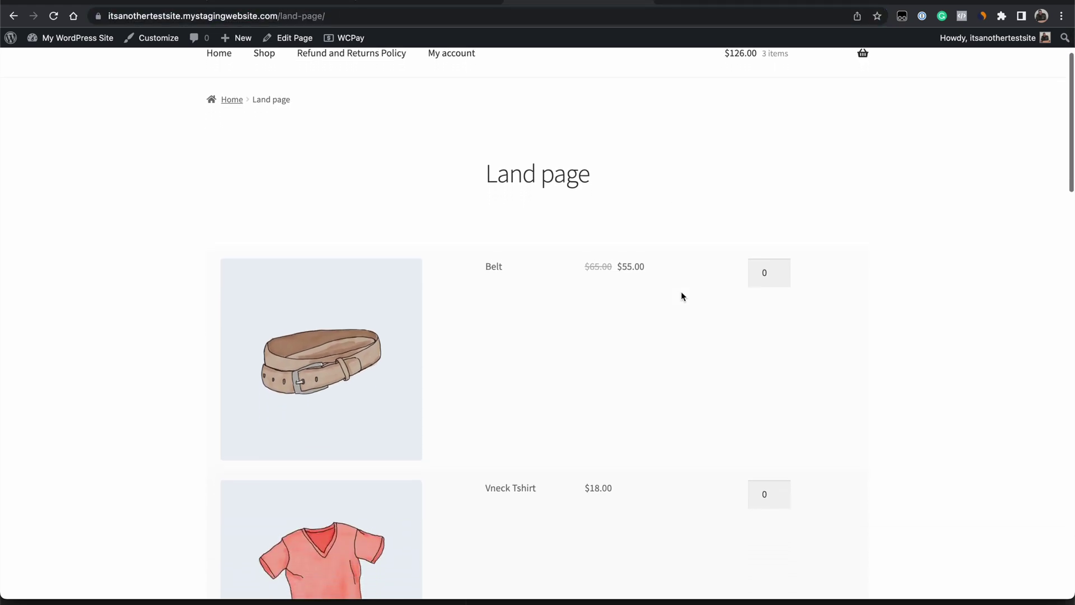
scroll(682, 295, up, 1)
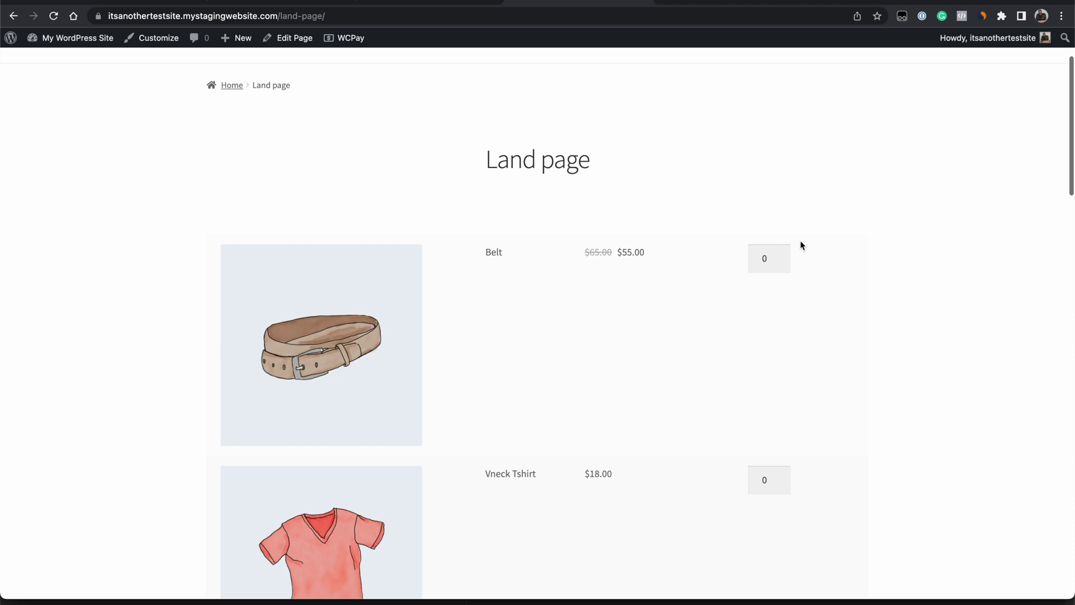
Add one Belt and one Vneck Tshirt to the Land page order
click(779, 255)
scroll(784, 334, down, 3)
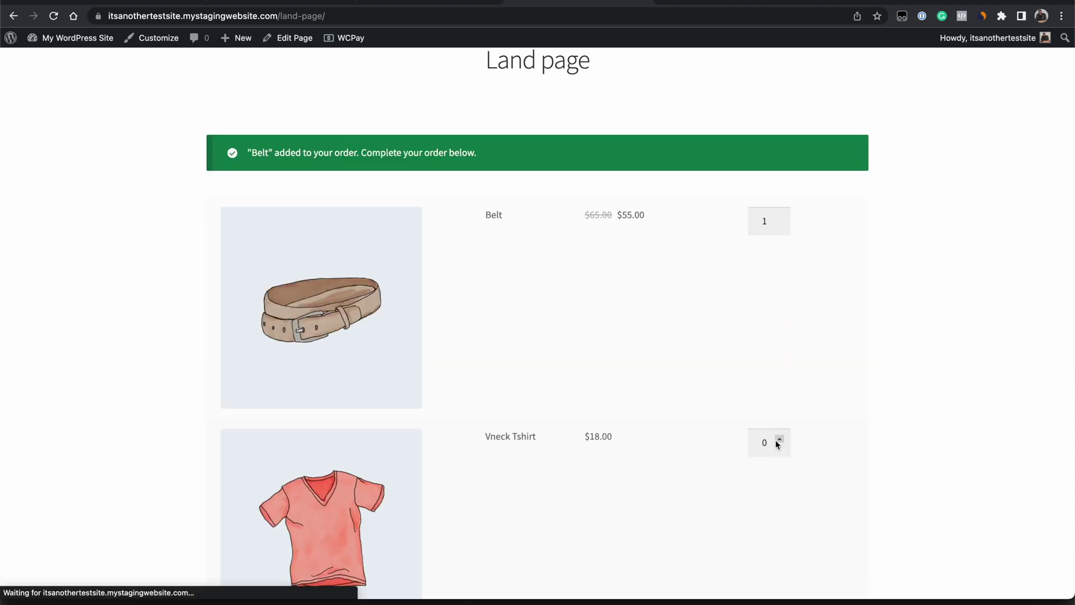
click(780, 439)
scroll(879, 329, down, 5)
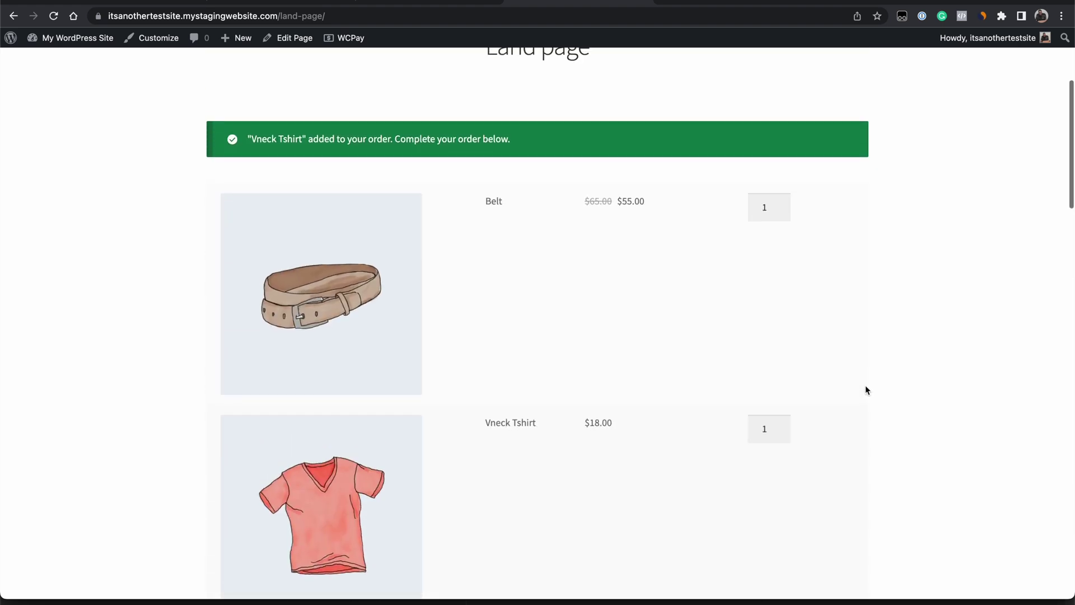
scroll(845, 429, down, 8)
scroll(845, 429, down, 10)
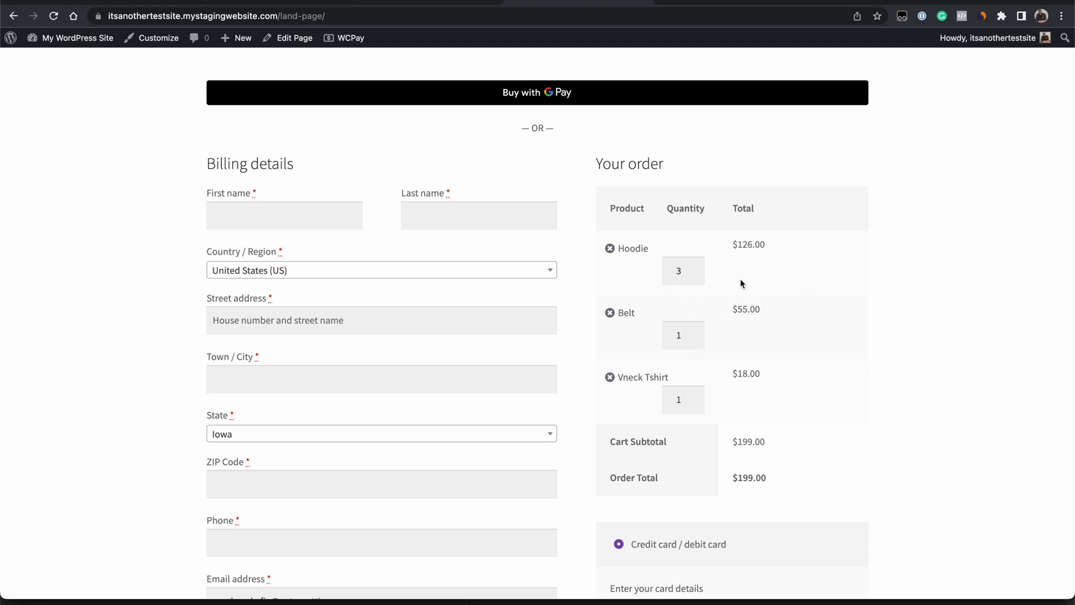
scroll(744, 283, down, 2)
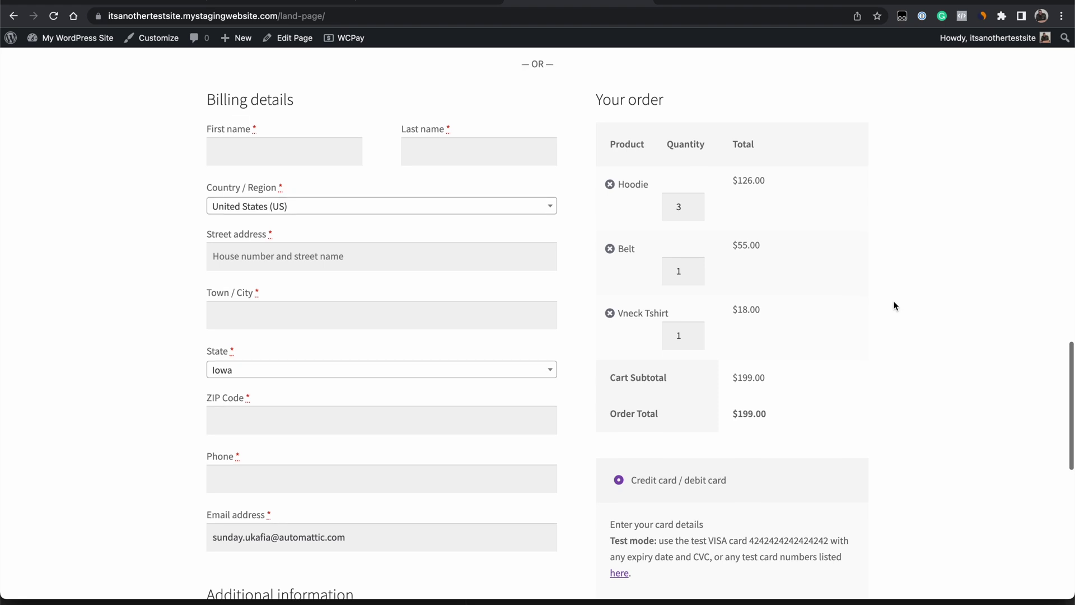
scroll(894, 305, down, 5)
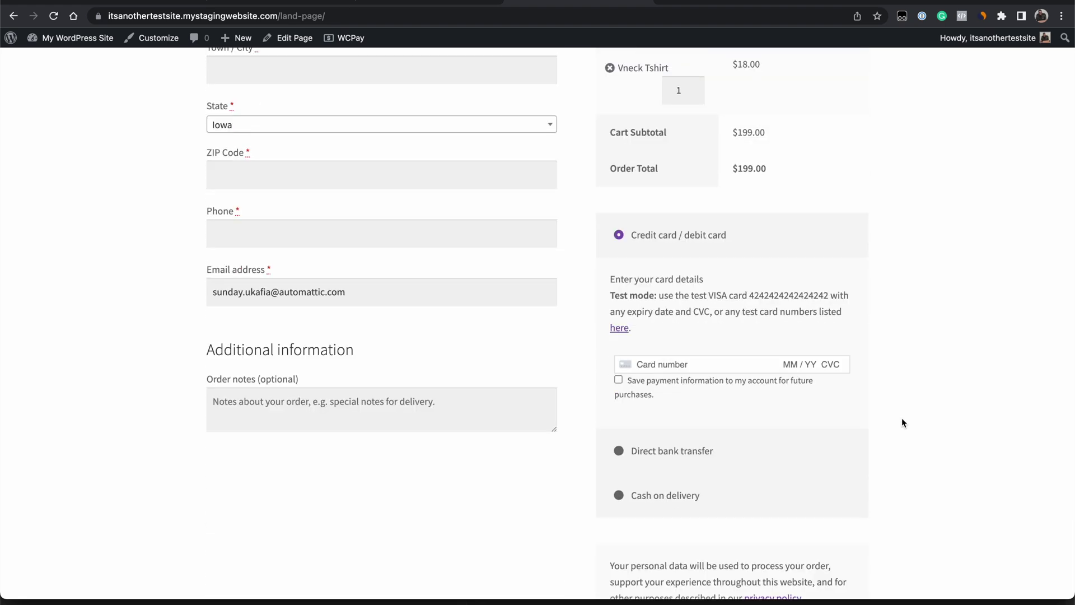
Scroll through the checkout to review the updated order
scroll(902, 419, up, 2)
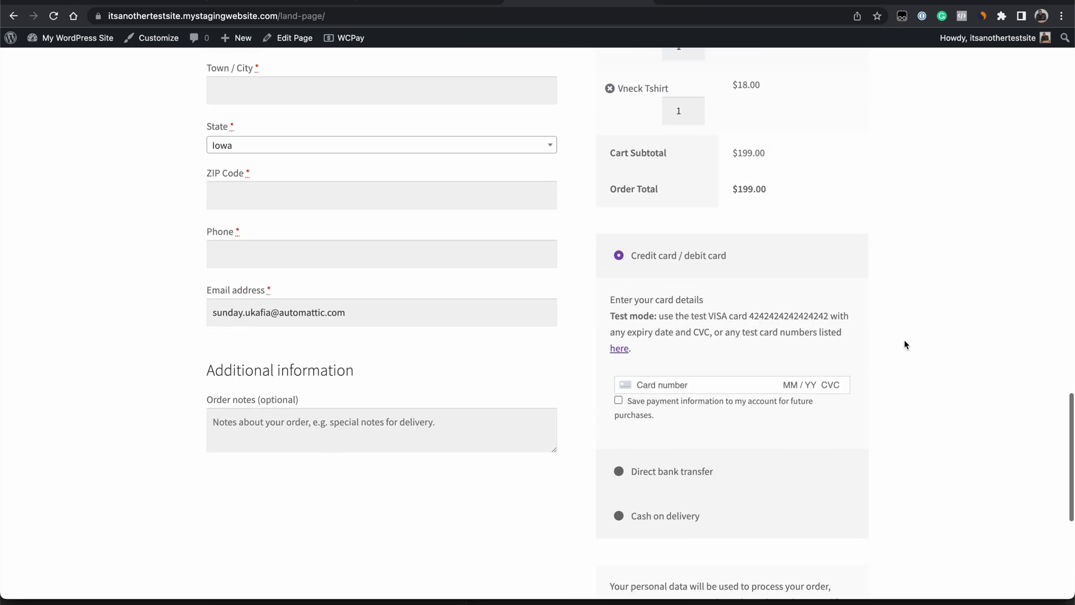
scroll(905, 340, up, 2)
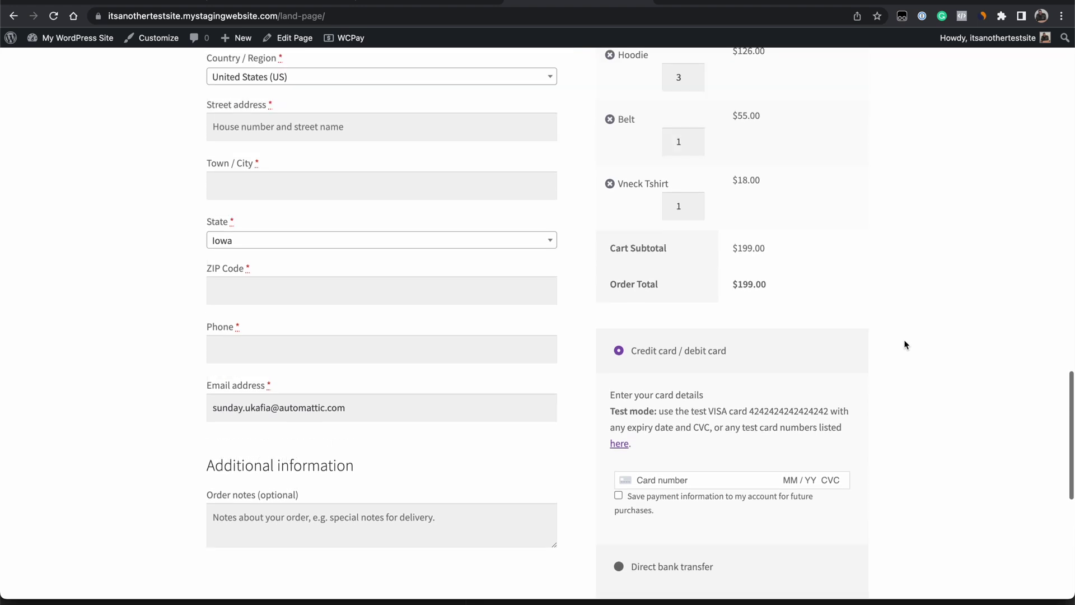
scroll(899, 252, up, 15)
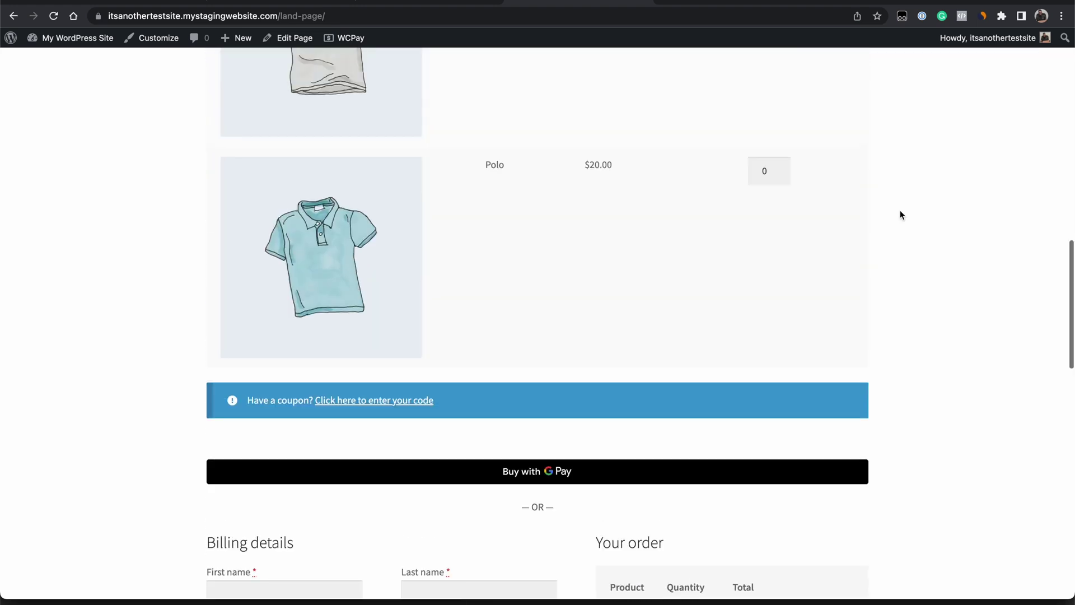
scroll(899, 210, up, 10)
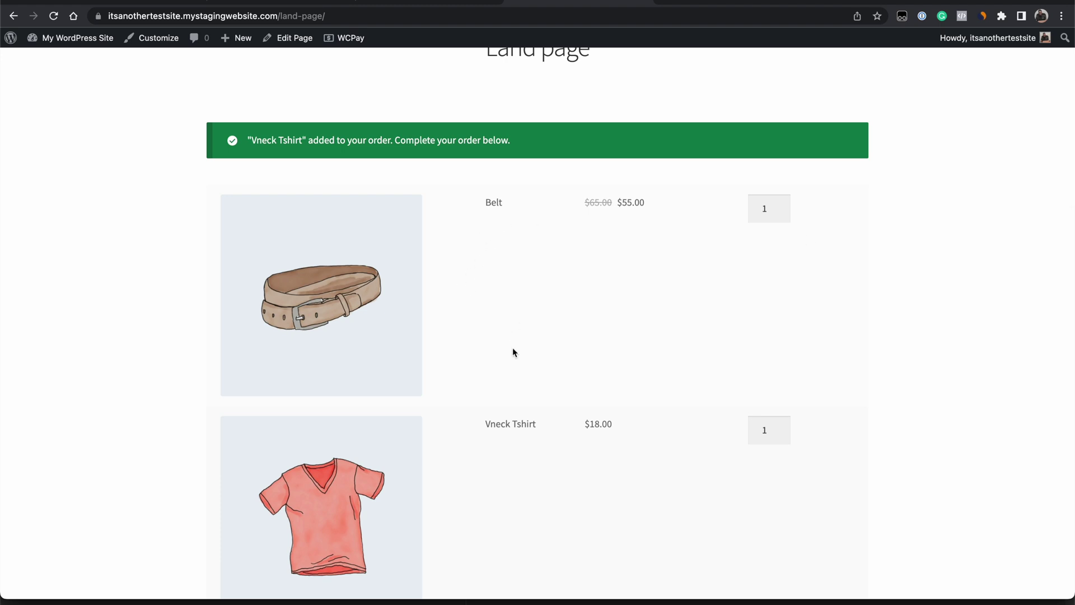
scroll(513, 353, down, 3)
scroll(589, 334, down, 15)
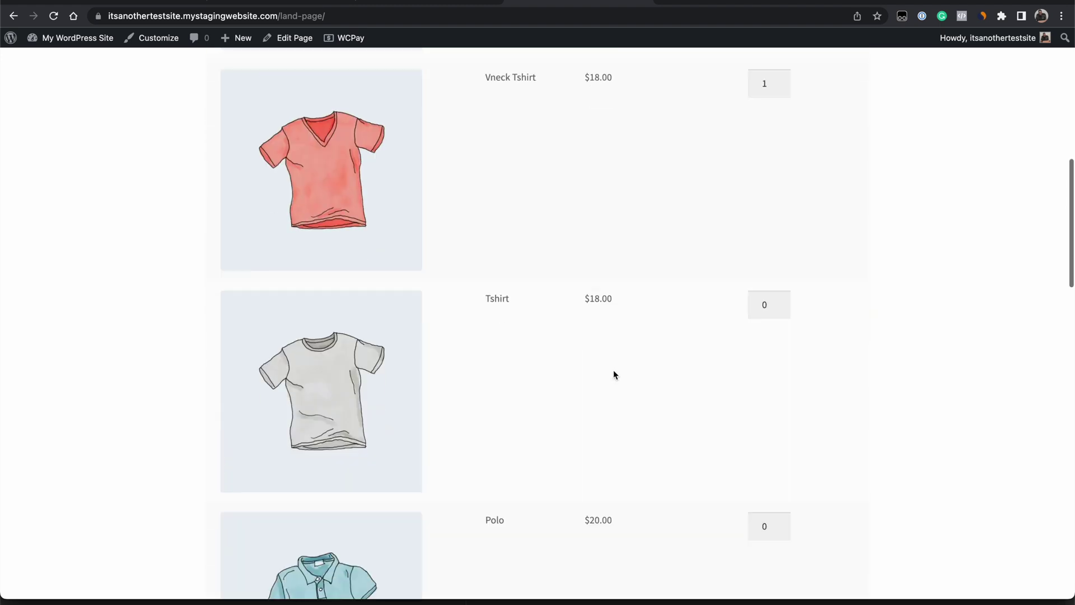
scroll(628, 321, up, 3)
scroll(628, 252, up, 12)
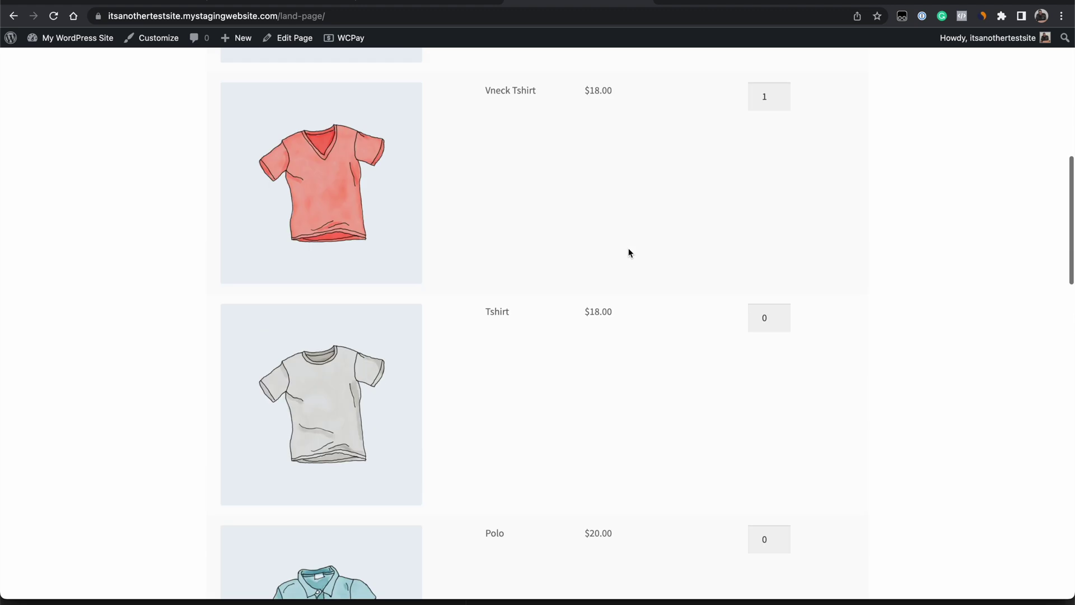
scroll(620, 221, down, 1)
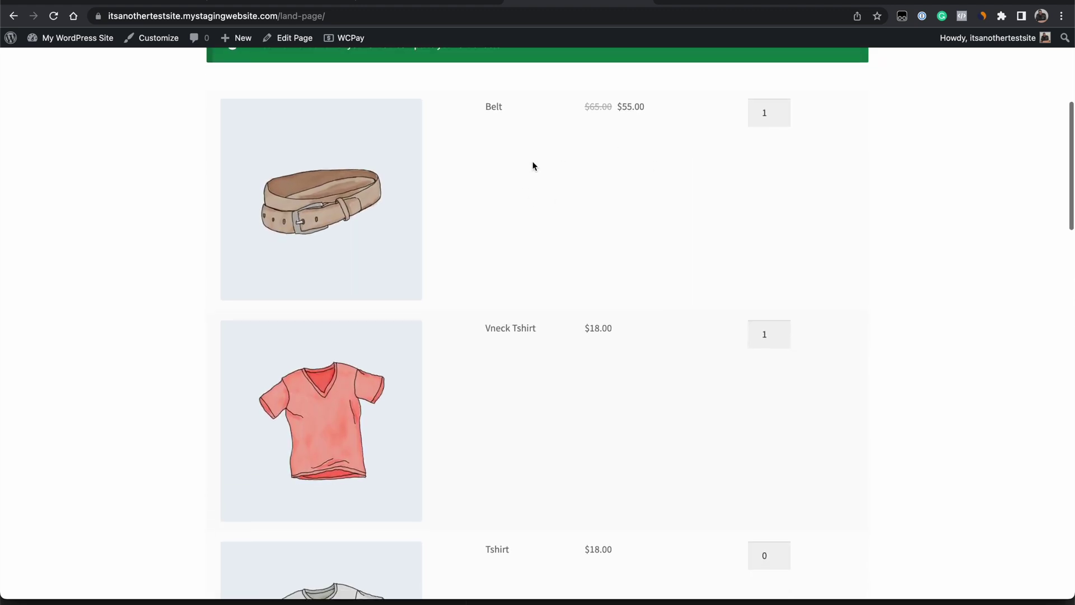
click(280, 1)
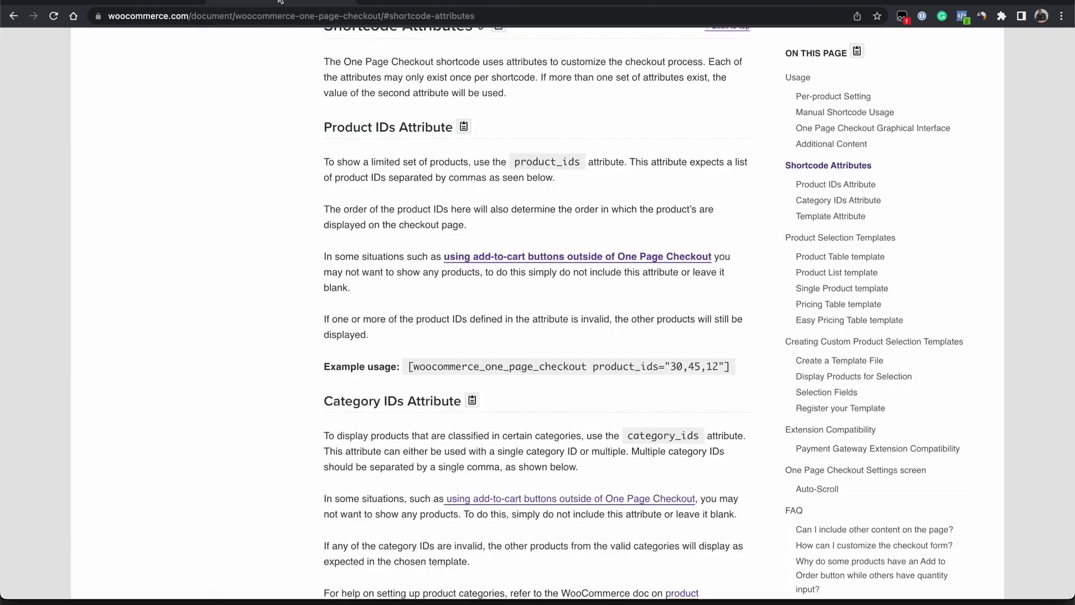
Scroll through the One Page Checkout docs to the manual template setup steps
scroll(478, 162, down, 15)
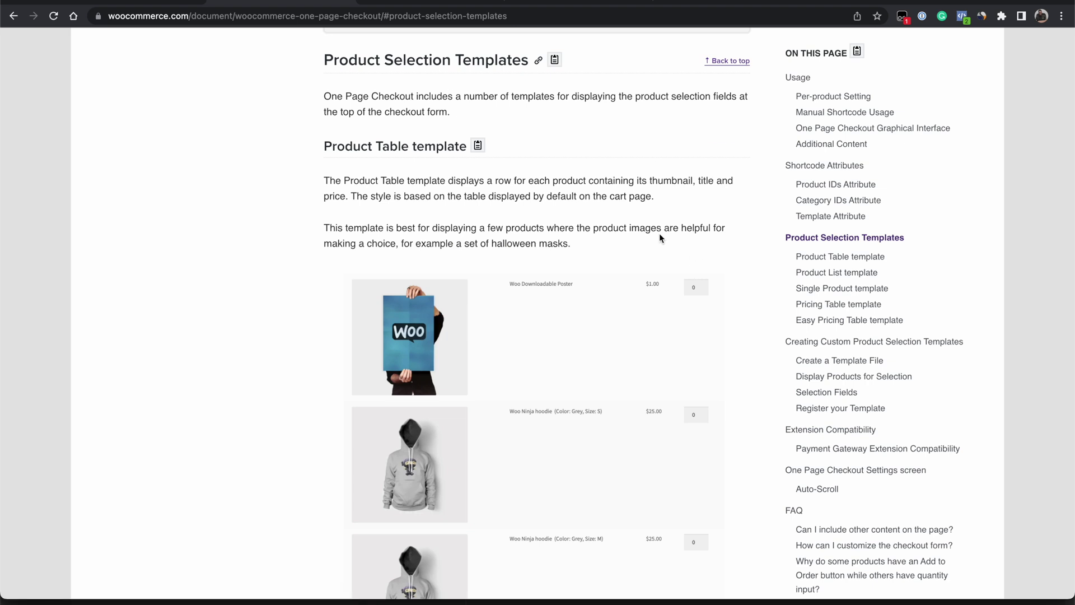
scroll(660, 235, down, 1)
scroll(628, 336, down, 3)
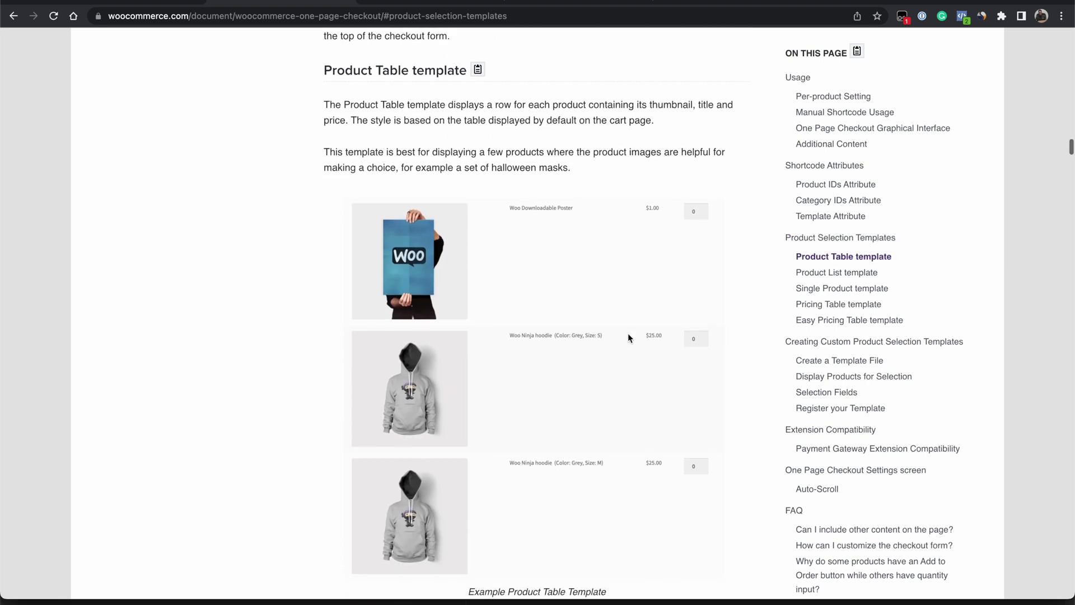
scroll(616, 314, down, 2)
scroll(638, 307, down, 10)
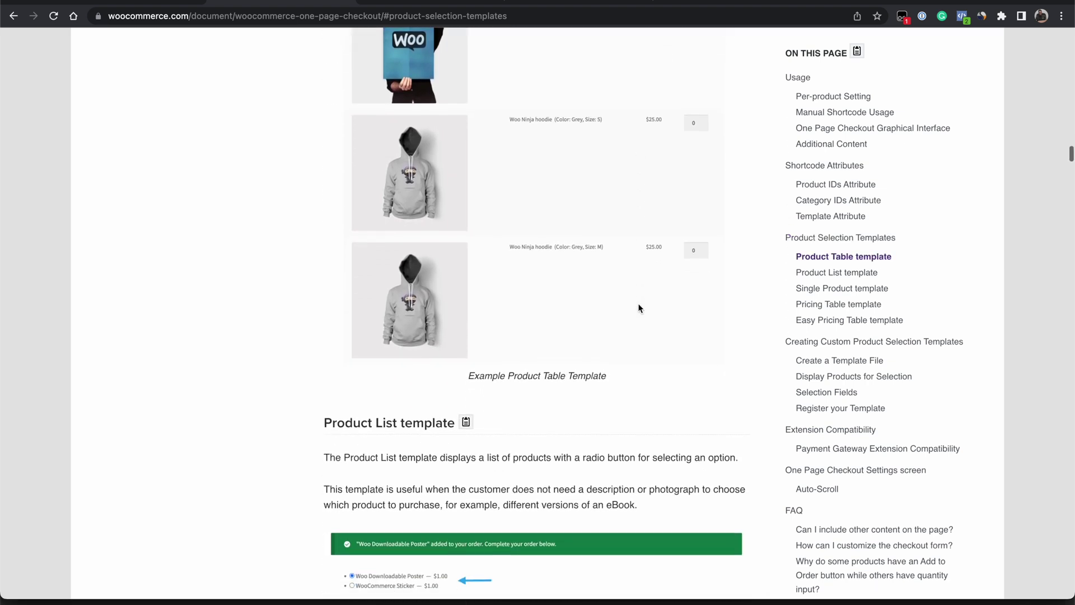
scroll(637, 303, down, 10)
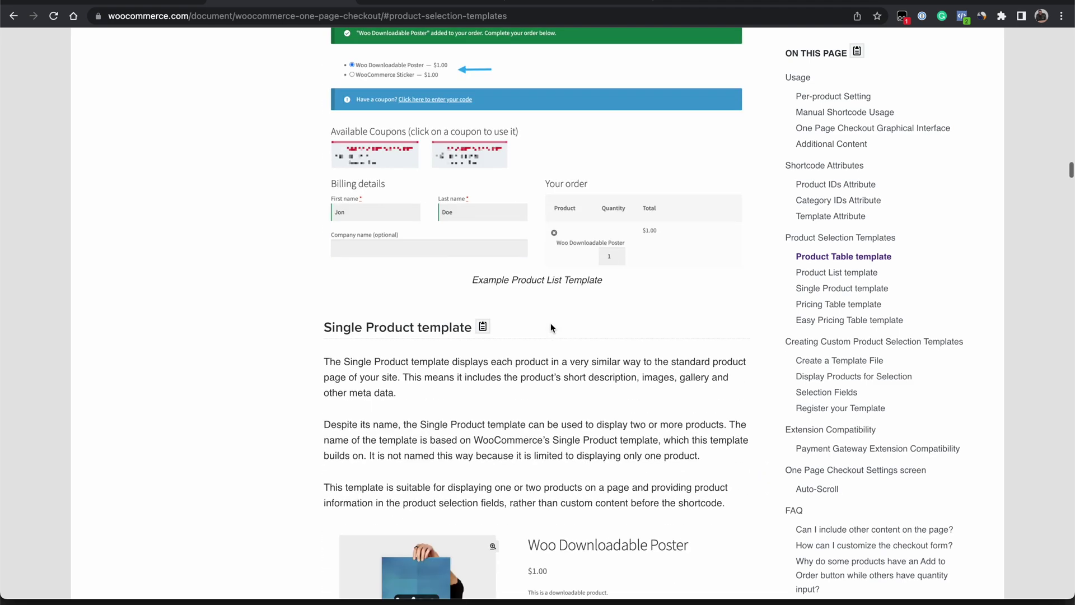
scroll(579, 353, down, 5)
scroll(566, 307, down, 8)
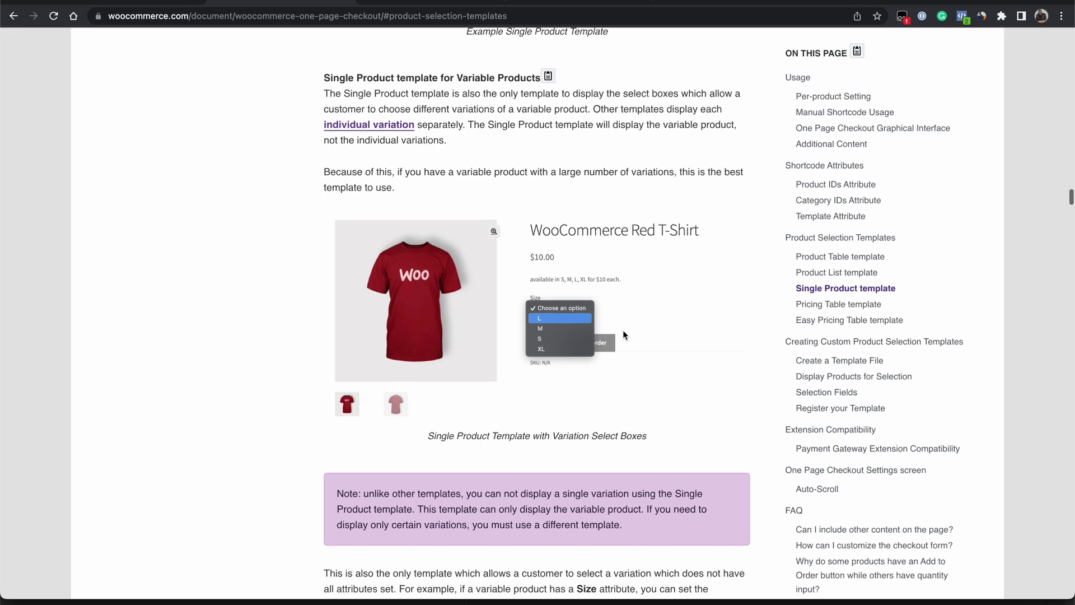
scroll(622, 330, down, 7)
scroll(663, 314, down, 14)
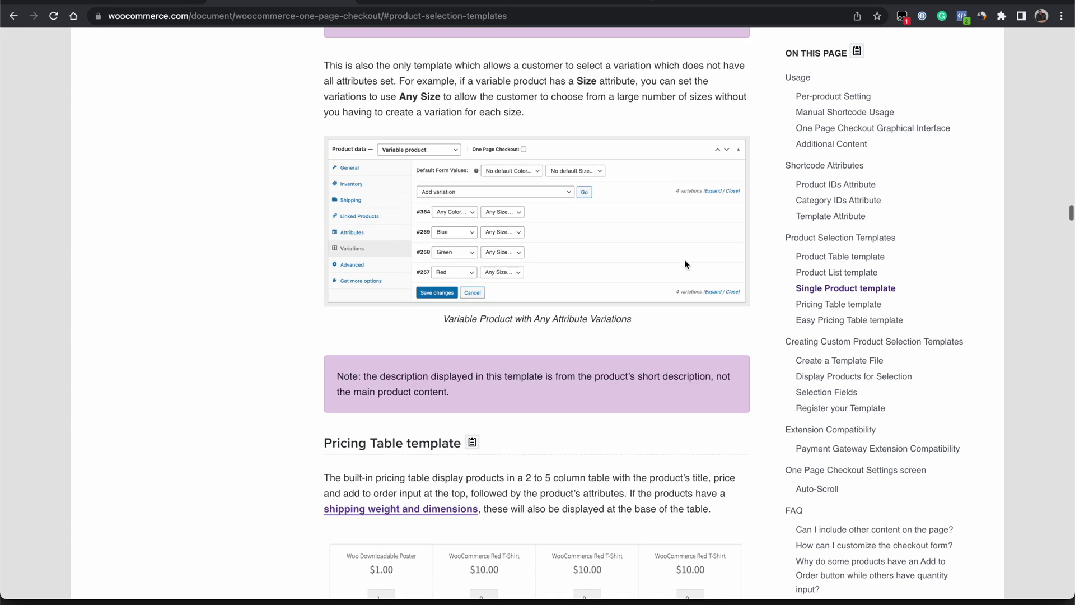
scroll(736, 176, up, 20)
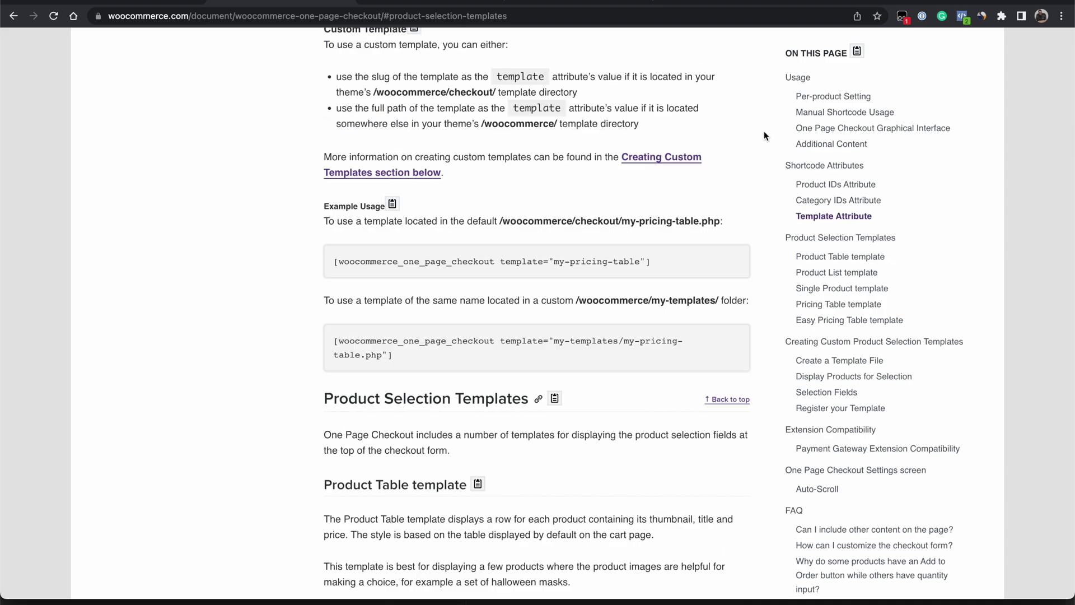
scroll(741, 177, up, 7)
scroll(744, 135, up, 12)
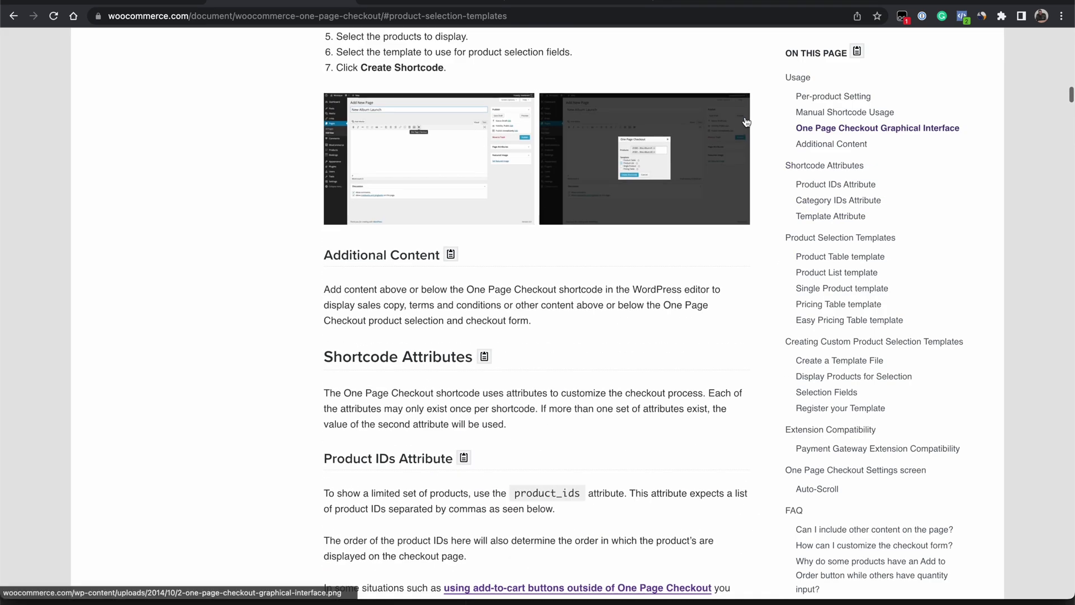
scroll(746, 122, up, 15)
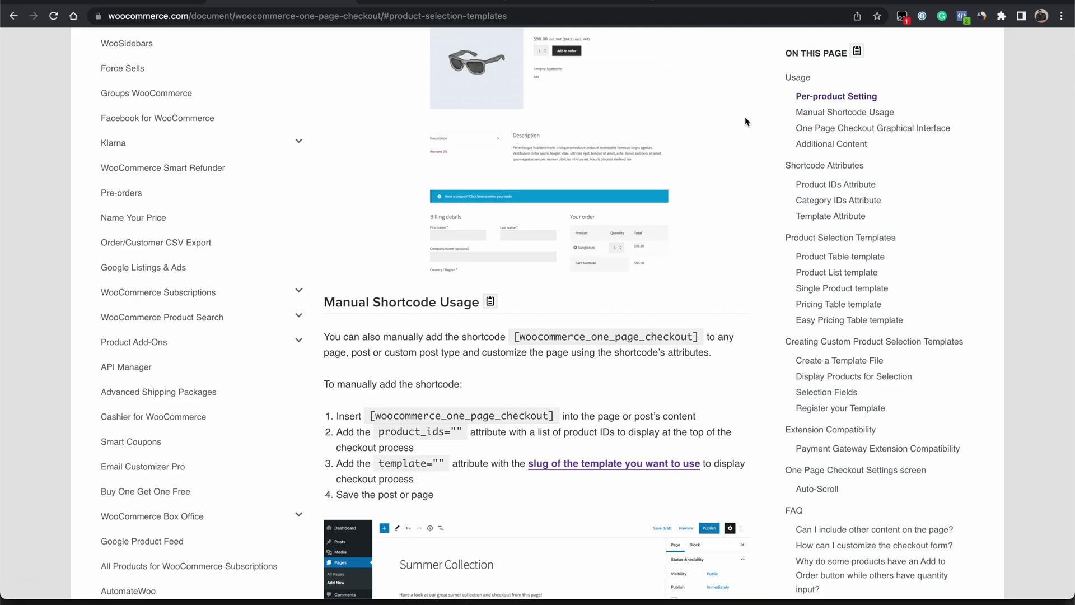
scroll(756, 135, up, 10)
scroll(768, 168, down, 12)
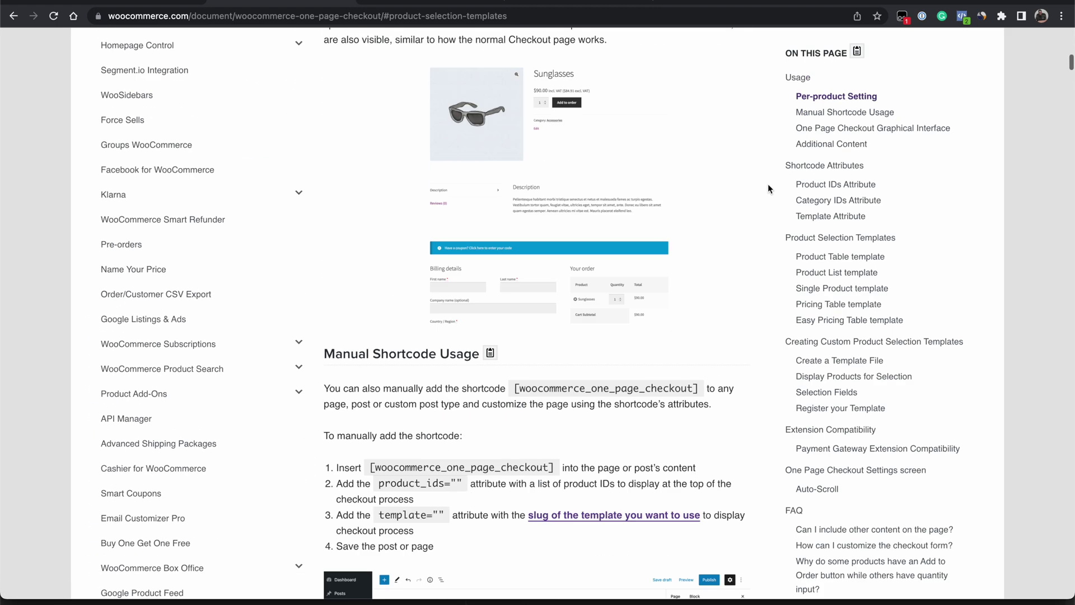
scroll(767, 184, down, 3)
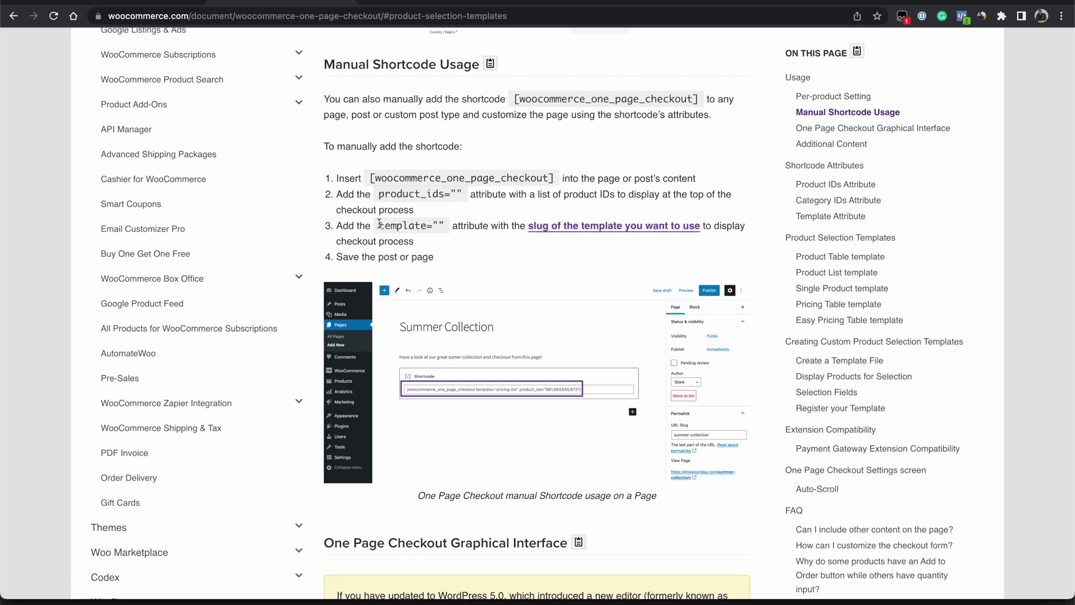
Follow the template-slug link to the Built-in Templates list
drag(380, 223, 440, 225)
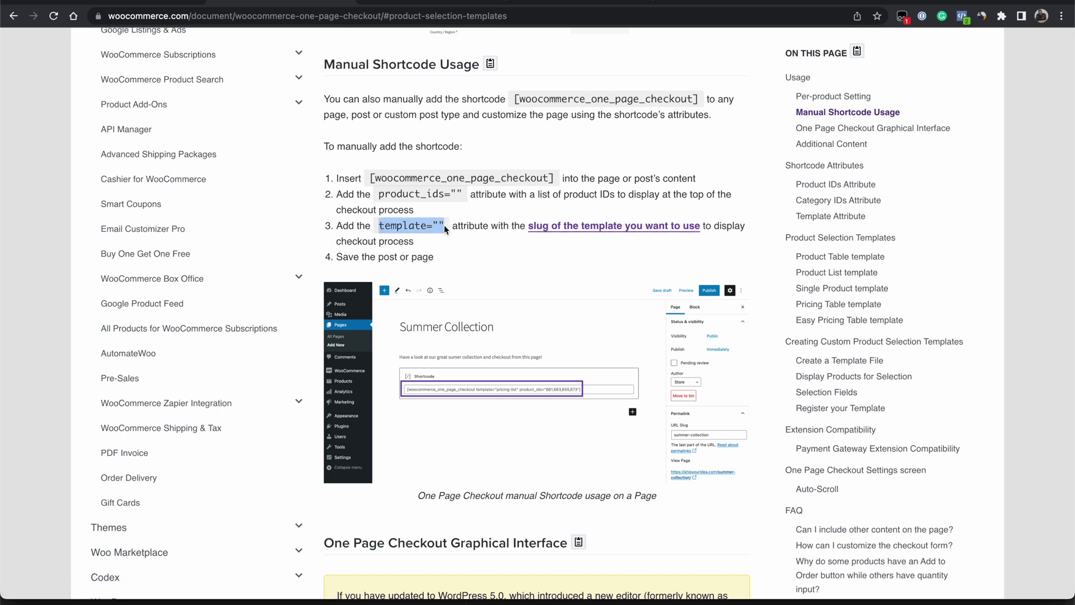
click(566, 225)
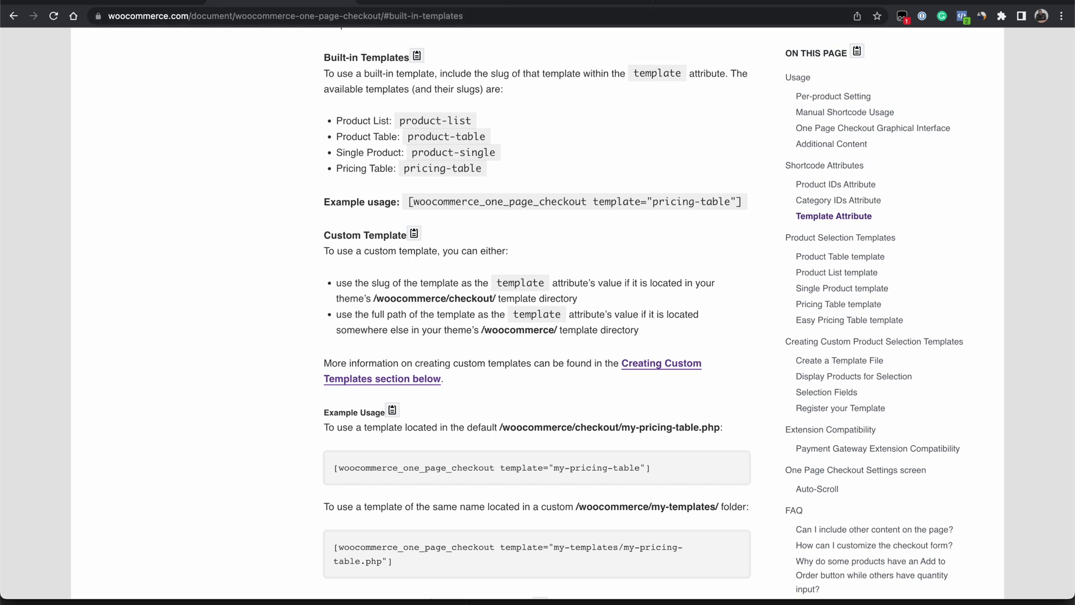
click(532, 1)
Open Pages > All Pages from the Dashboard, then edit the Product list and Product single templates
mouse_move(77, 42)
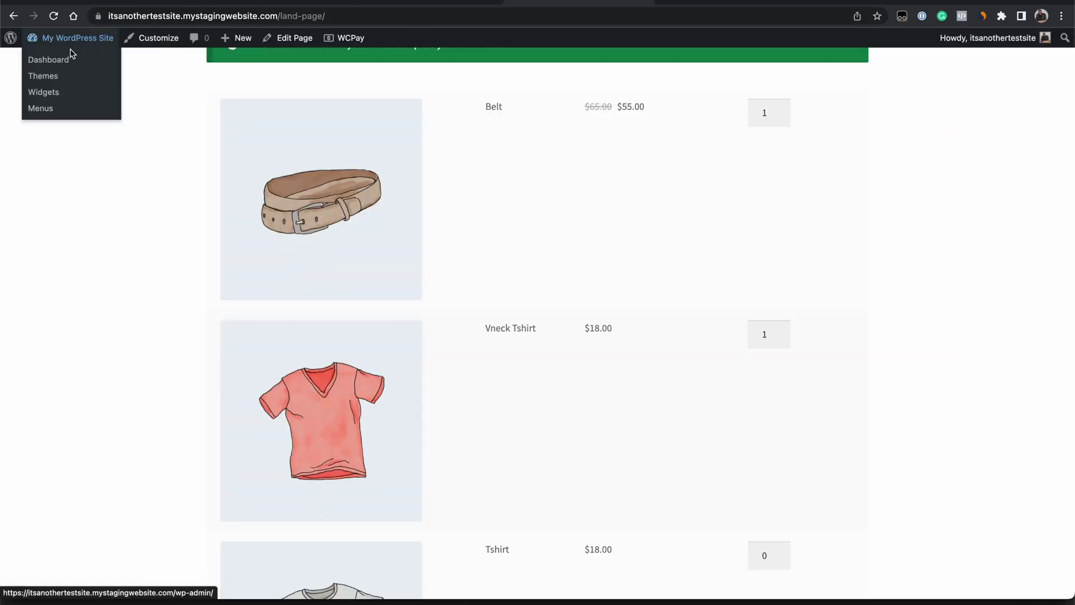
click(65, 66)
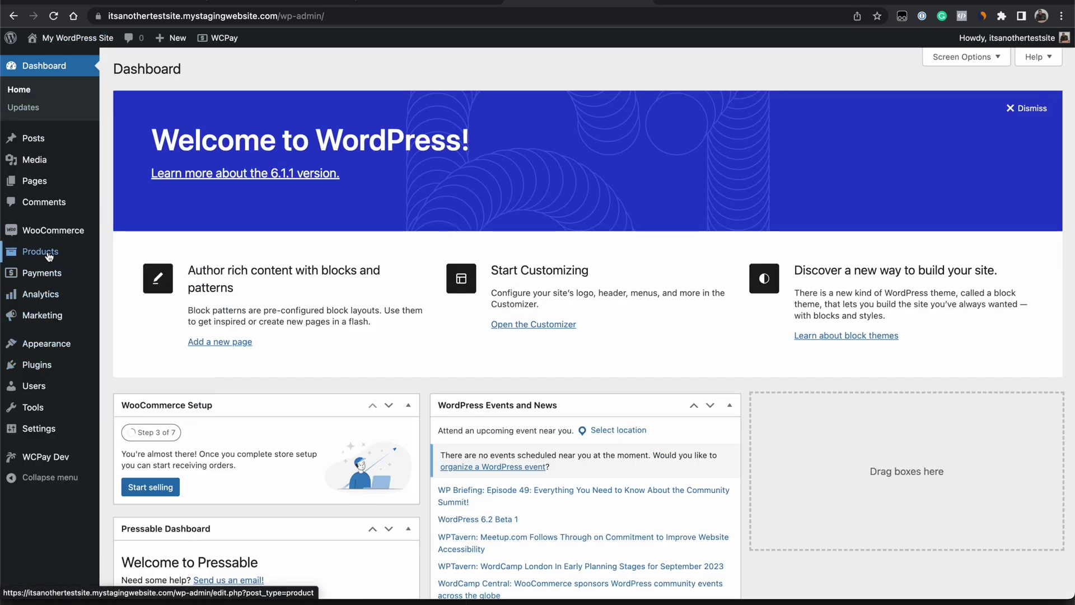
mouse_move(56, 185)
click(120, 186)
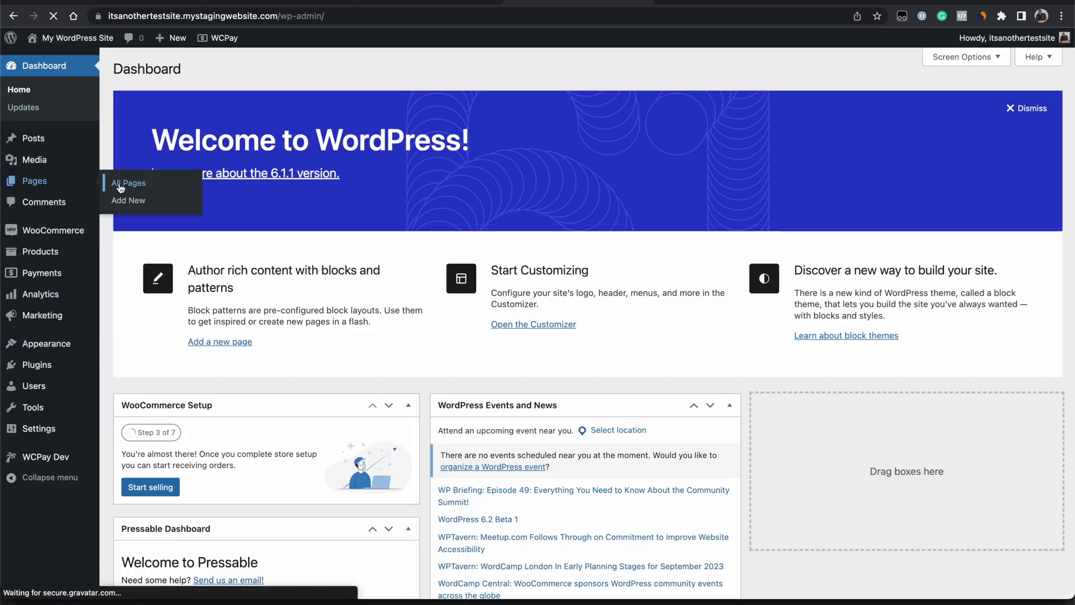
scroll(354, 371, down, 5)
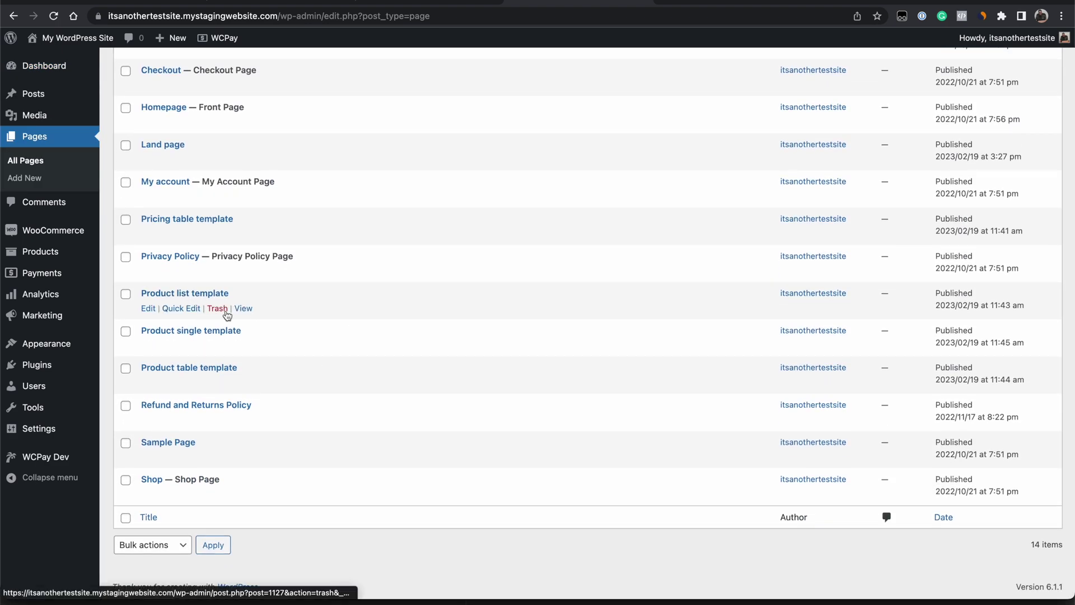
click(149, 310)
click(148, 351)
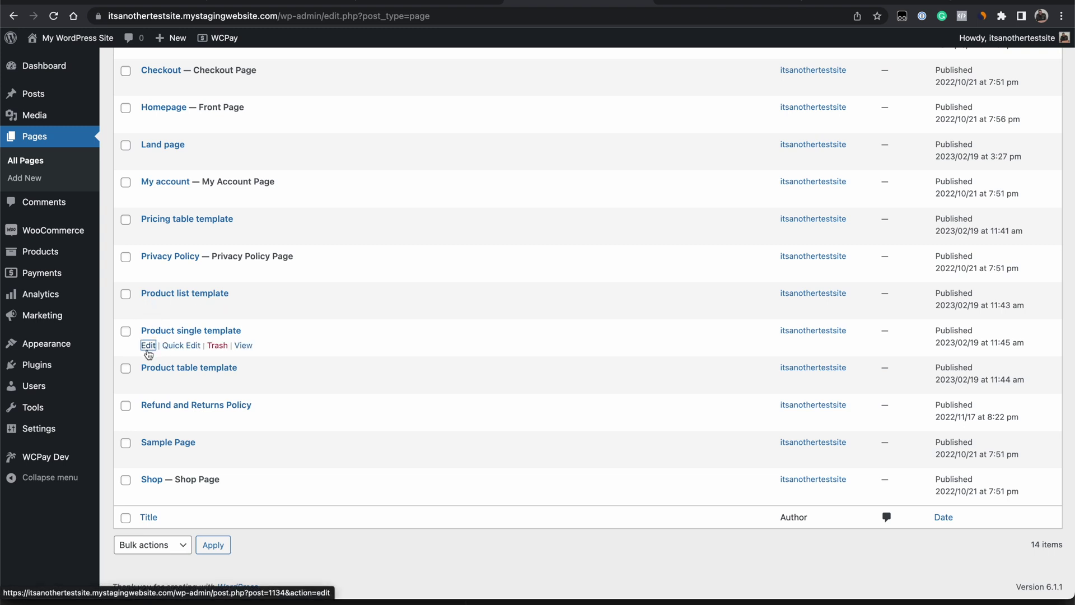
Open the Product table and Pricing table templates and check each editor, dismissing the autosave notice, then edit the Land page
click(149, 384)
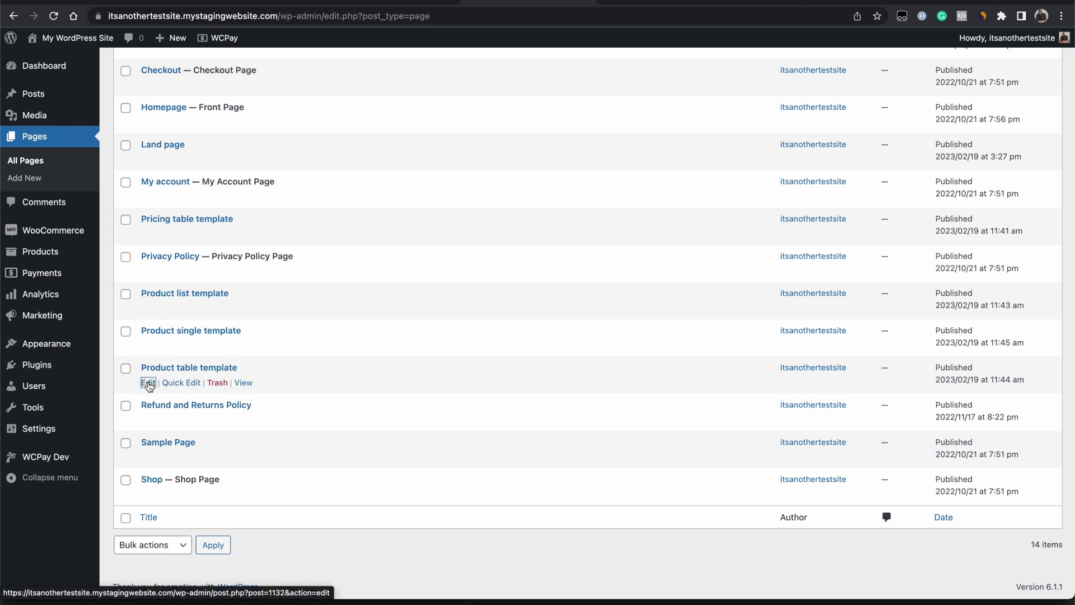
click(148, 234)
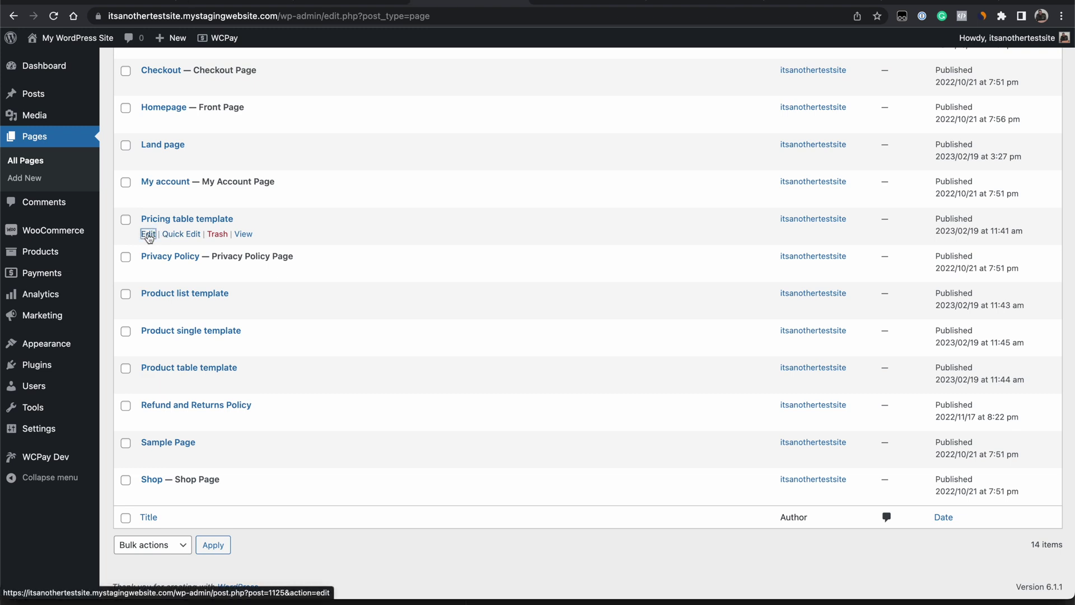
click(587, 2)
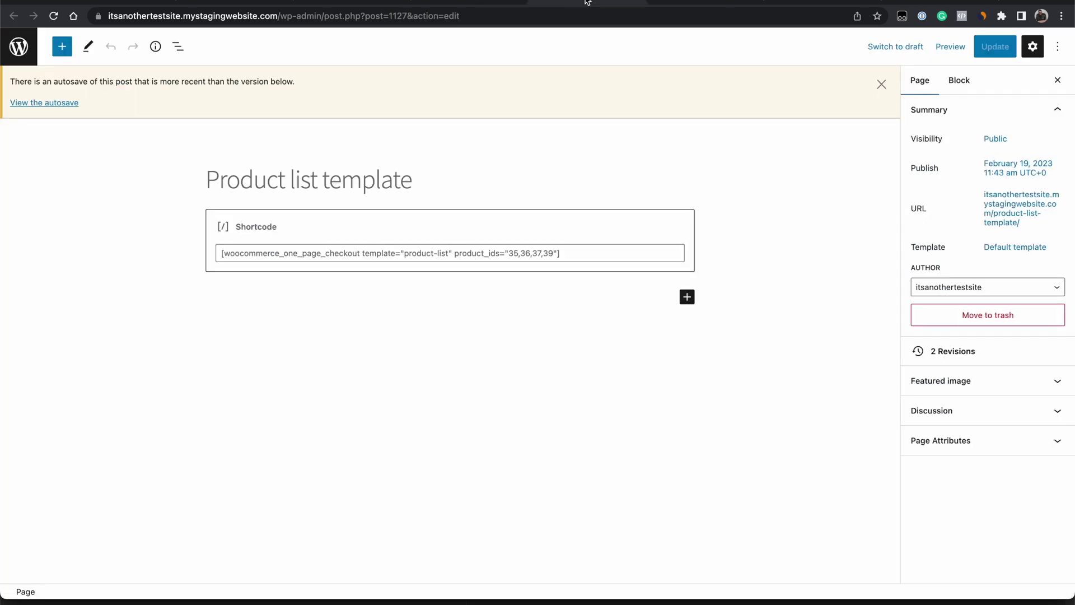
click(882, 84)
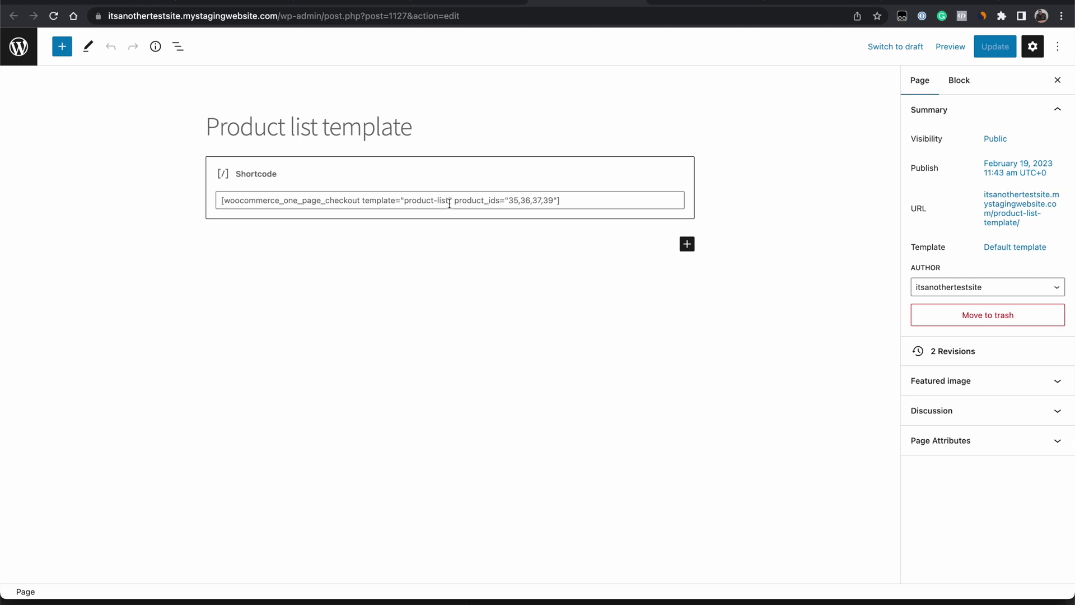
click(701, 2)
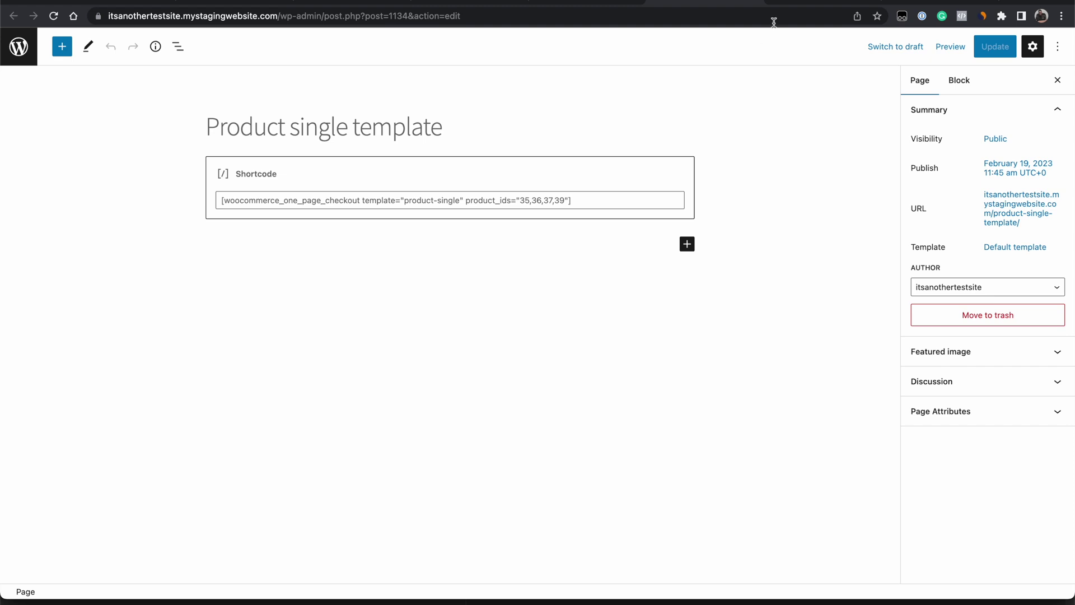
click(798, 4)
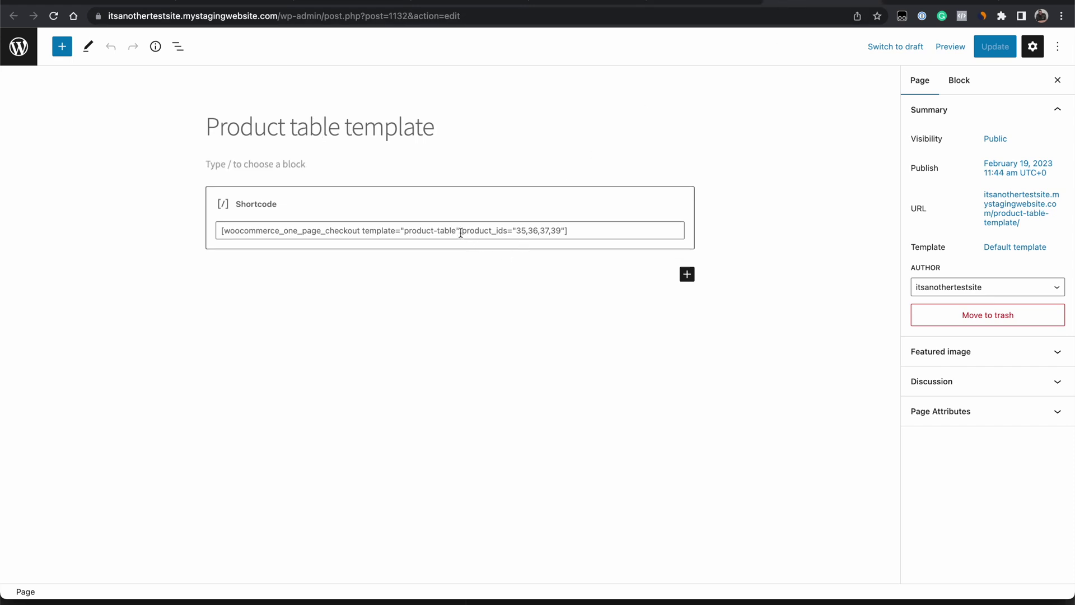
click(471, 5)
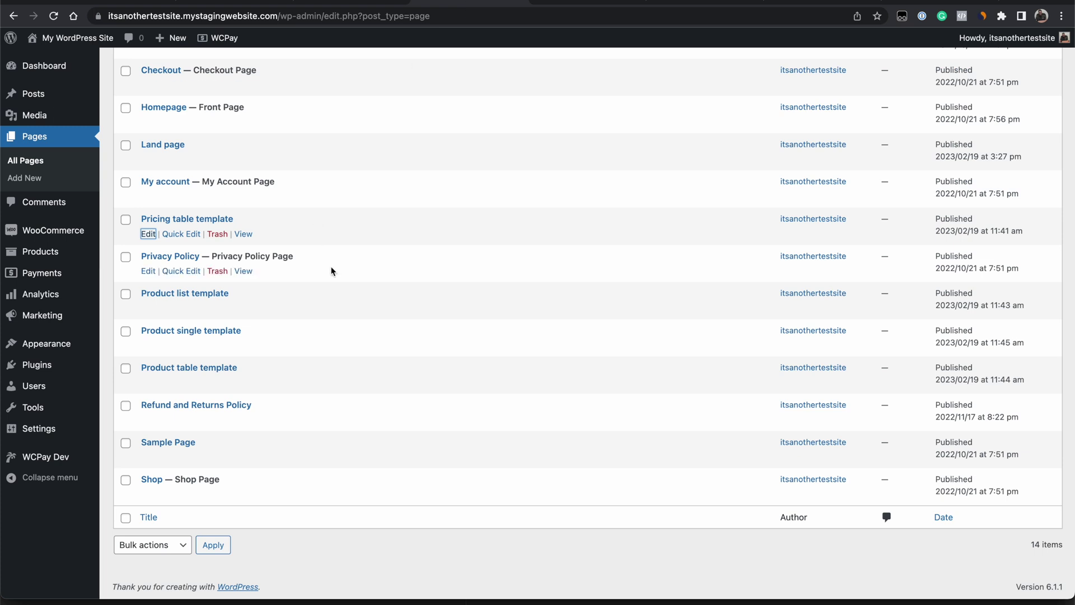
click(149, 160)
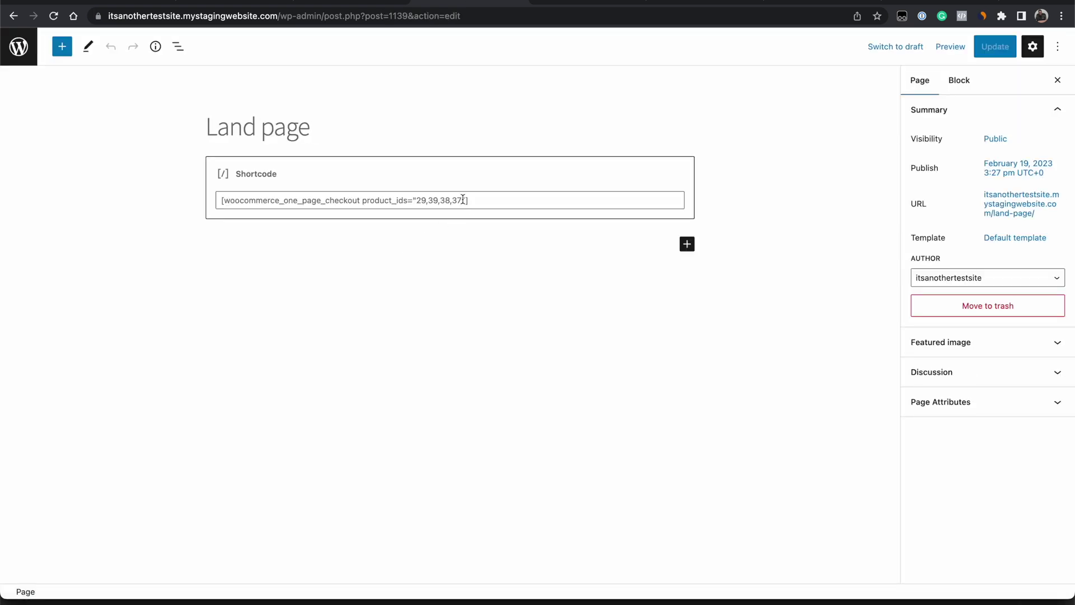
Copy the Land page's IDs 29,39,38,37 into the Product list template shortcode, update and view it
drag(463, 200, 425, 200)
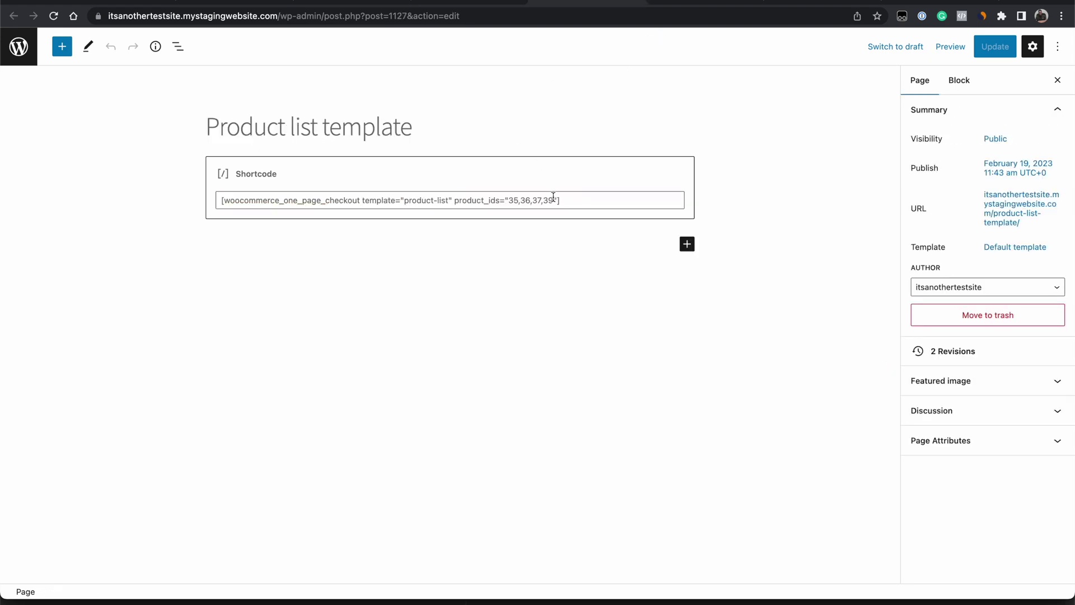
drag(553, 196, 511, 197)
text(29,39,38,37)
click(995, 47)
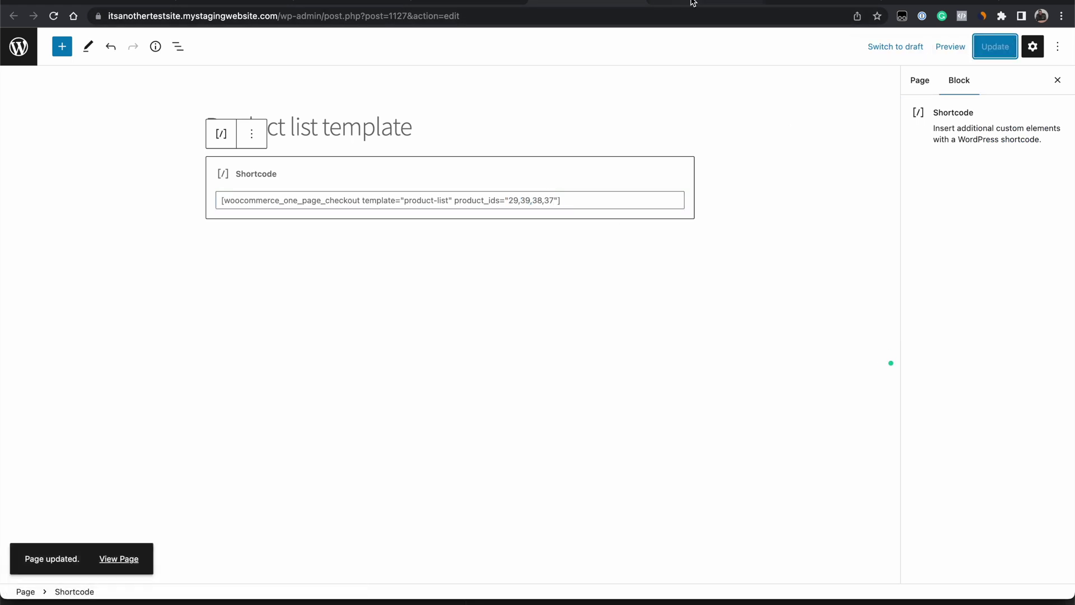
click(118, 558)
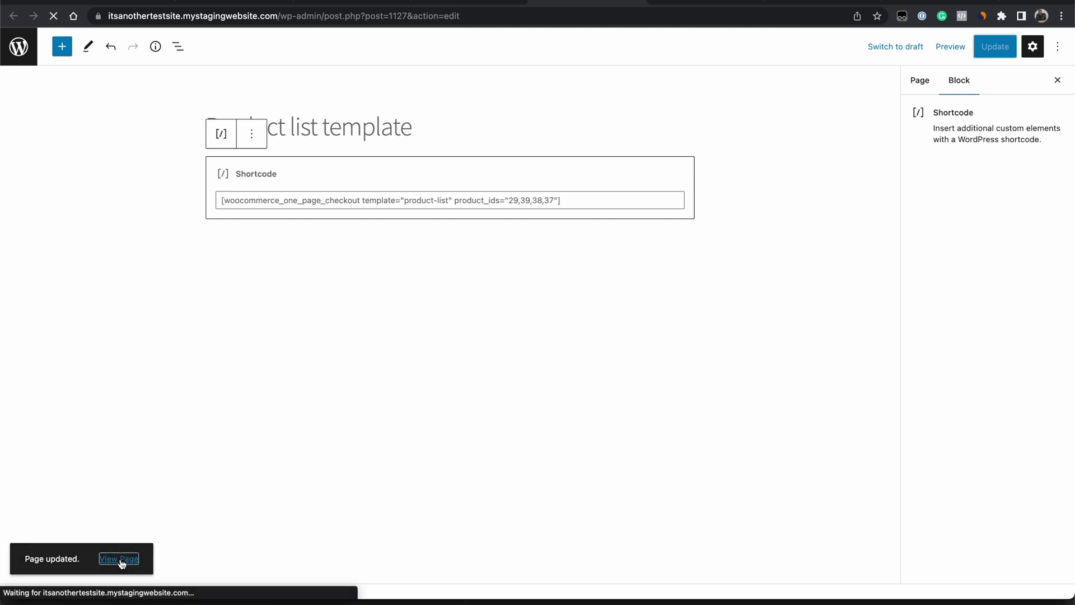
scroll(586, 381, down, 1)
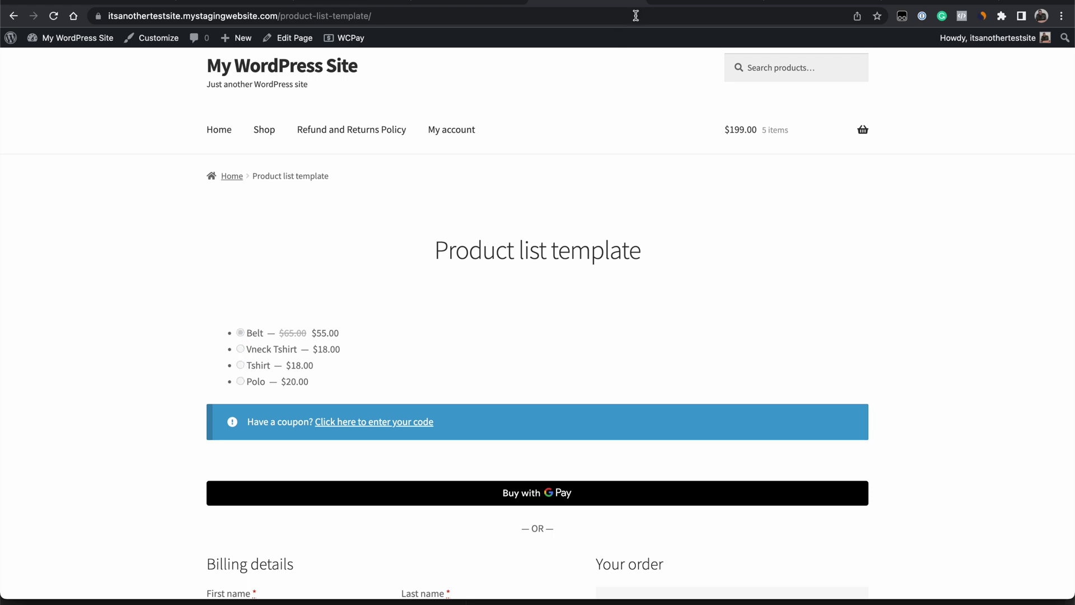
Replace the Product single template's IDs 35,36,37,39 with 29,39,38,37, then update and view the page
click(693, 3)
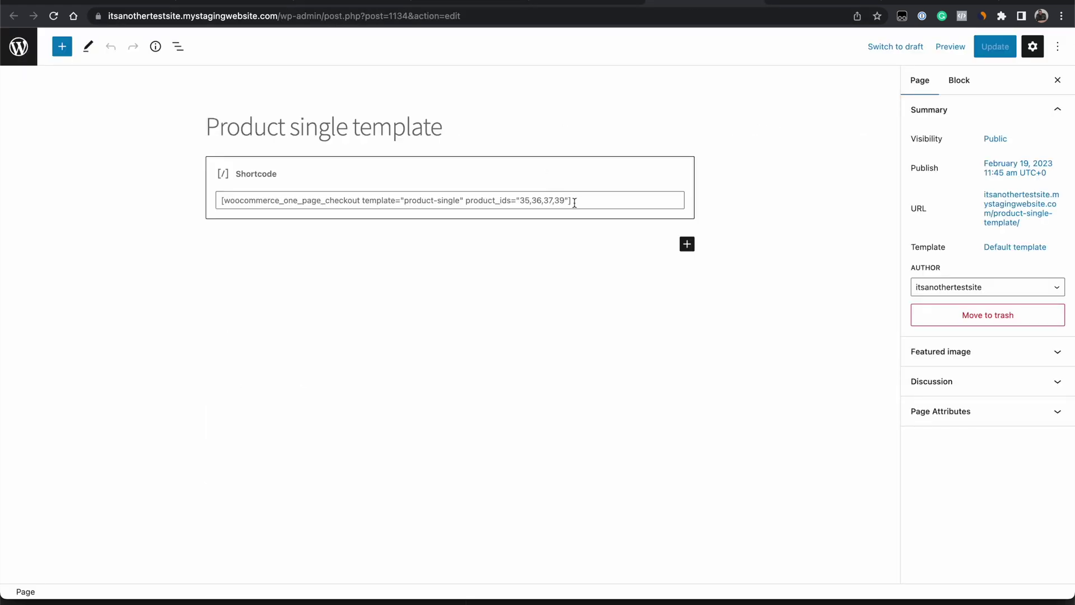
drag(565, 199, 519, 198)
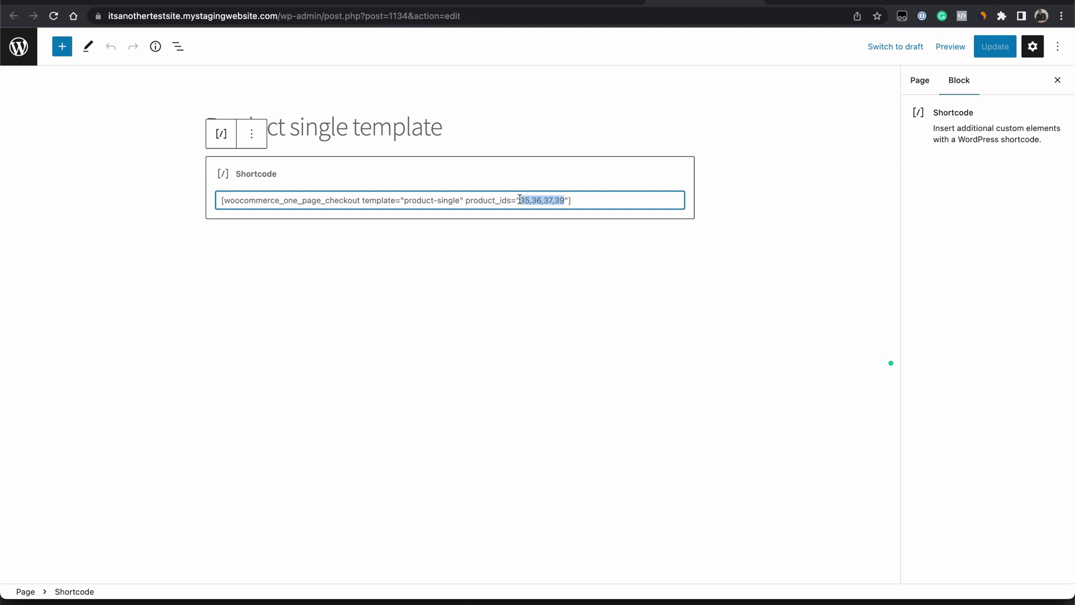
key(BackSpace)
text(29,39,38,37)
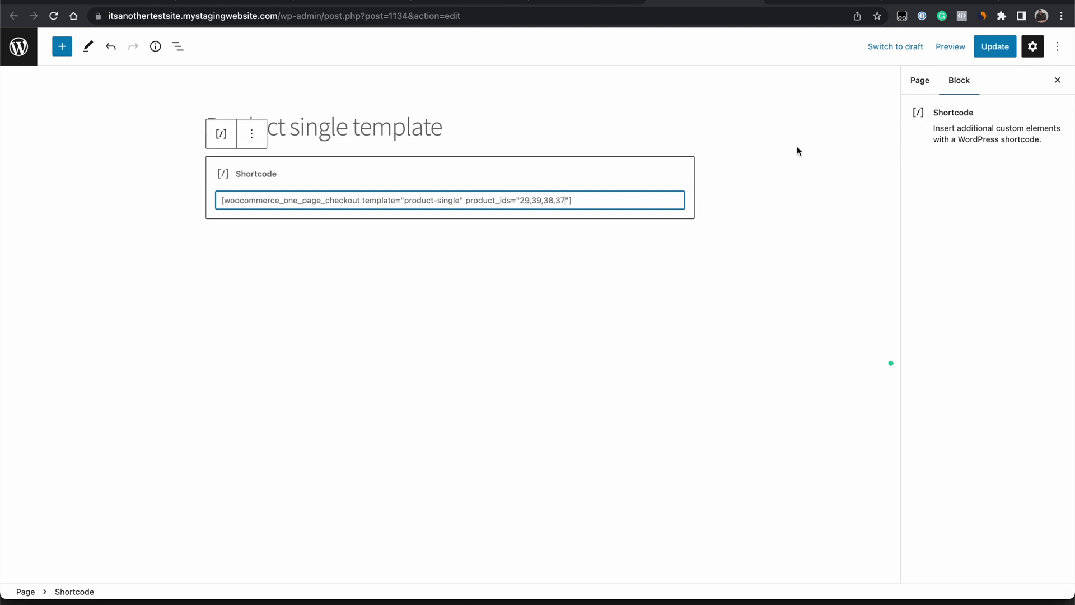
click(986, 50)
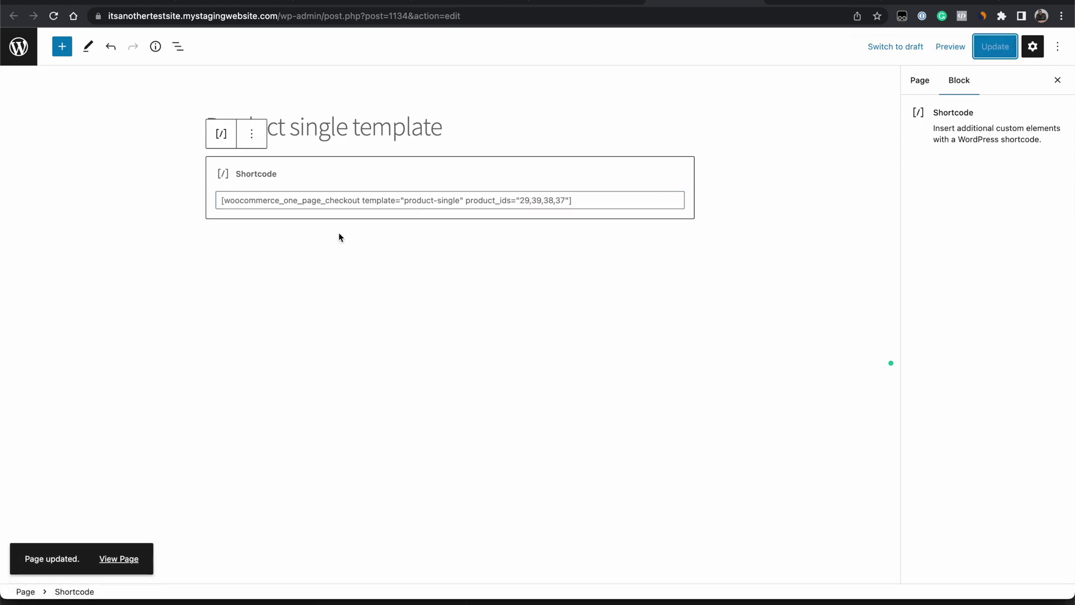
click(124, 560)
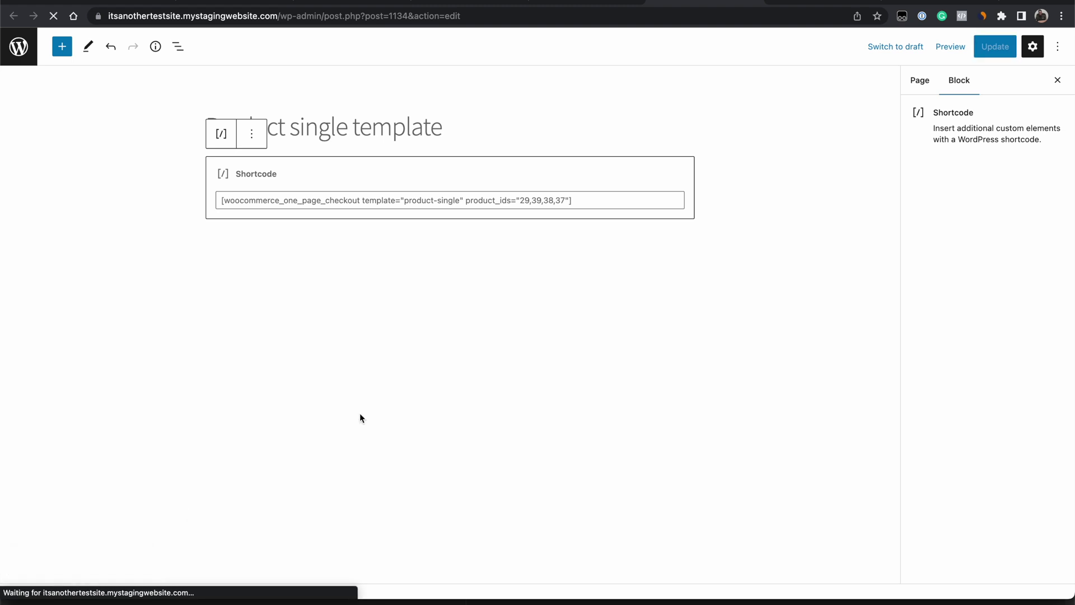
Scroll through the Belt, Vneck Tshirt, Tshirt and Polo products and checkout form, then back to the top
scroll(597, 368, down, 8)
scroll(735, 262, up, 3)
scroll(788, 300, down, 15)
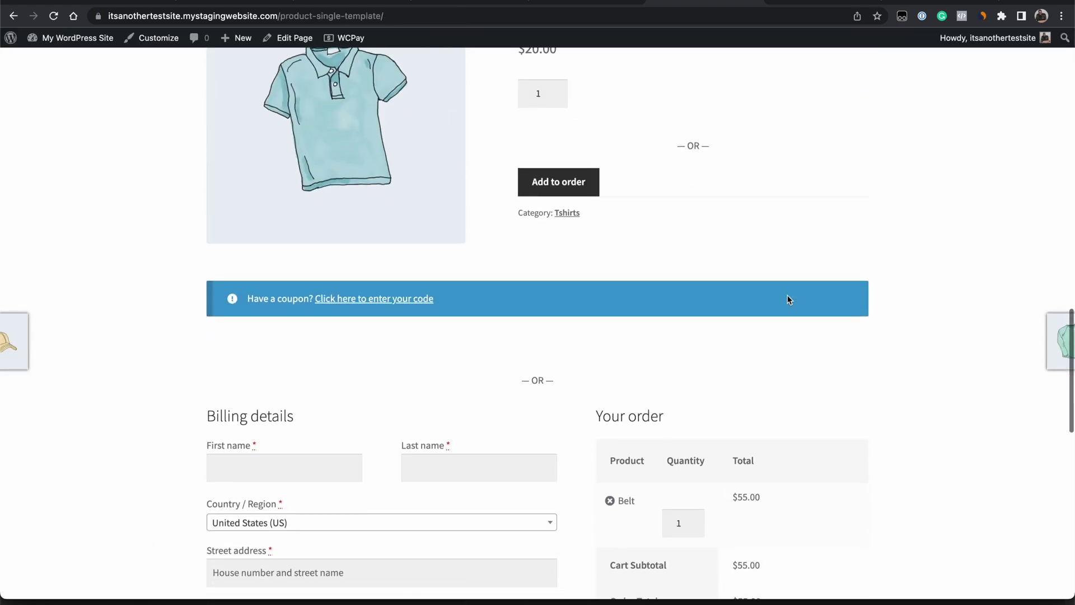
scroll(791, 210, up, 15)
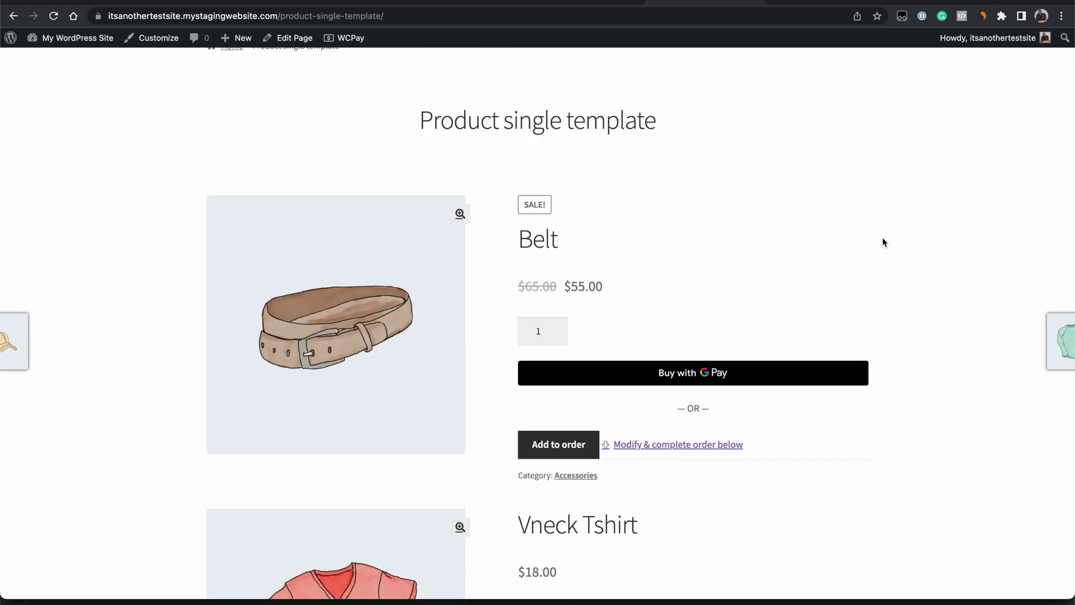
scroll(883, 235, up, 1)
scroll(884, 240, up, 1)
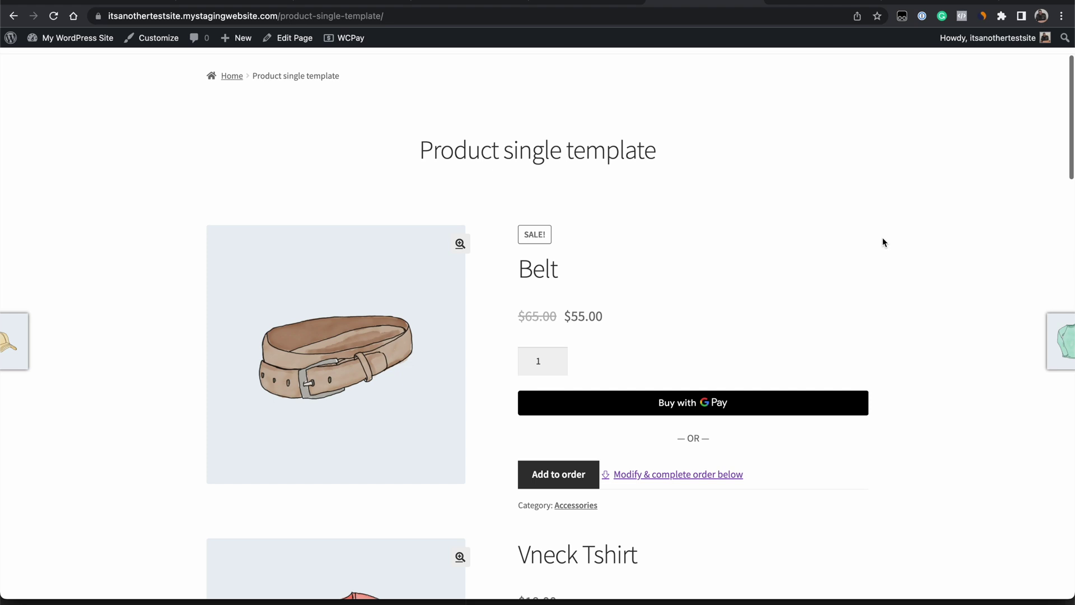
scroll(886, 226, down, 1)
scroll(896, 297, down, 5)
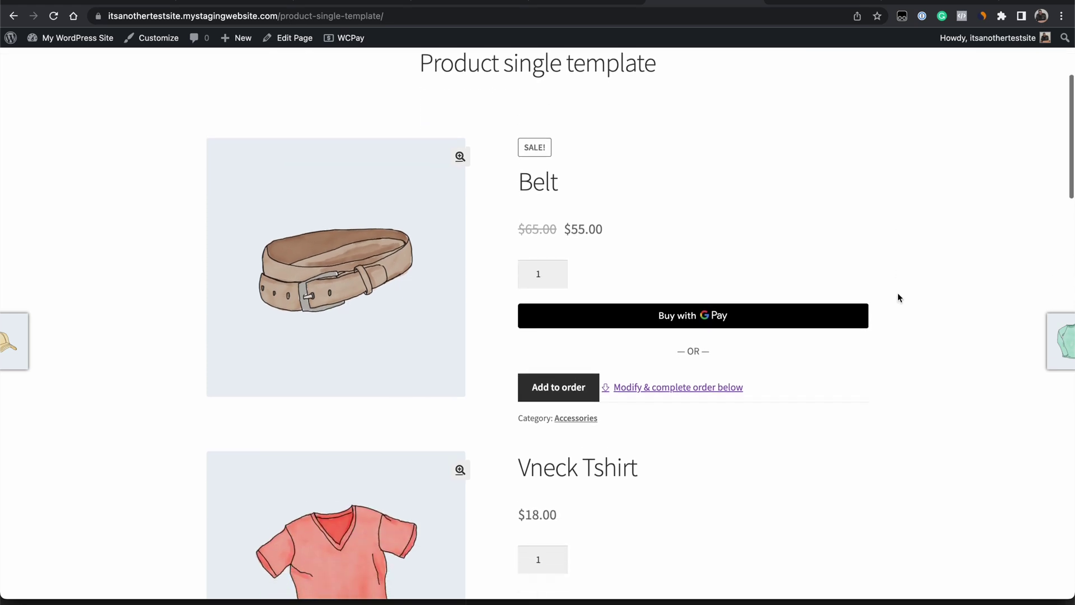
scroll(894, 354, down, 20)
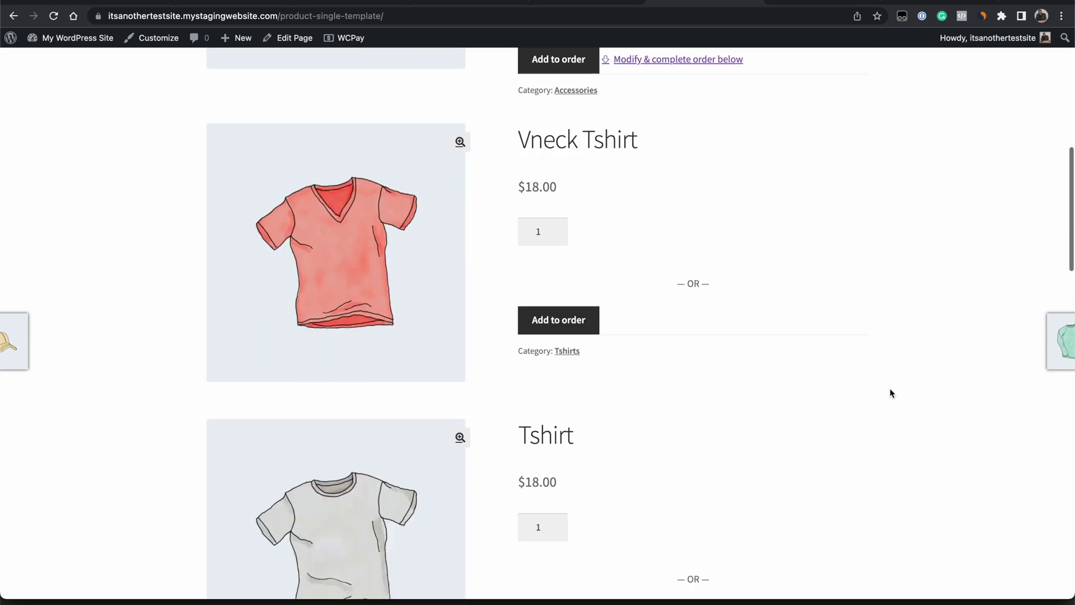
scroll(872, 304, down, 5)
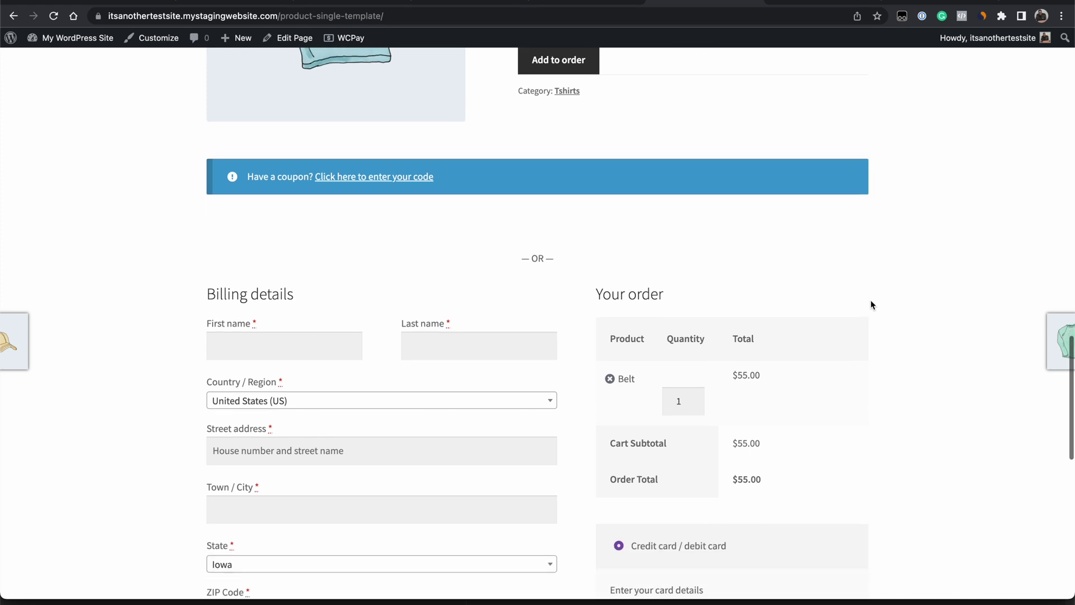
scroll(884, 356, down, 1)
scroll(882, 350, down, 10)
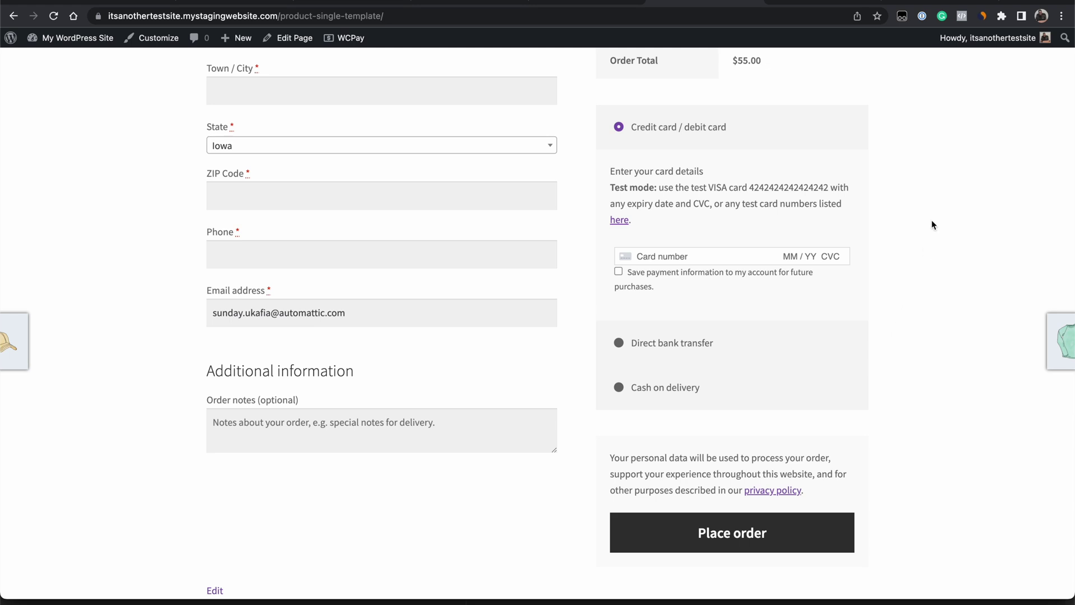
scroll(931, 221, up, 6)
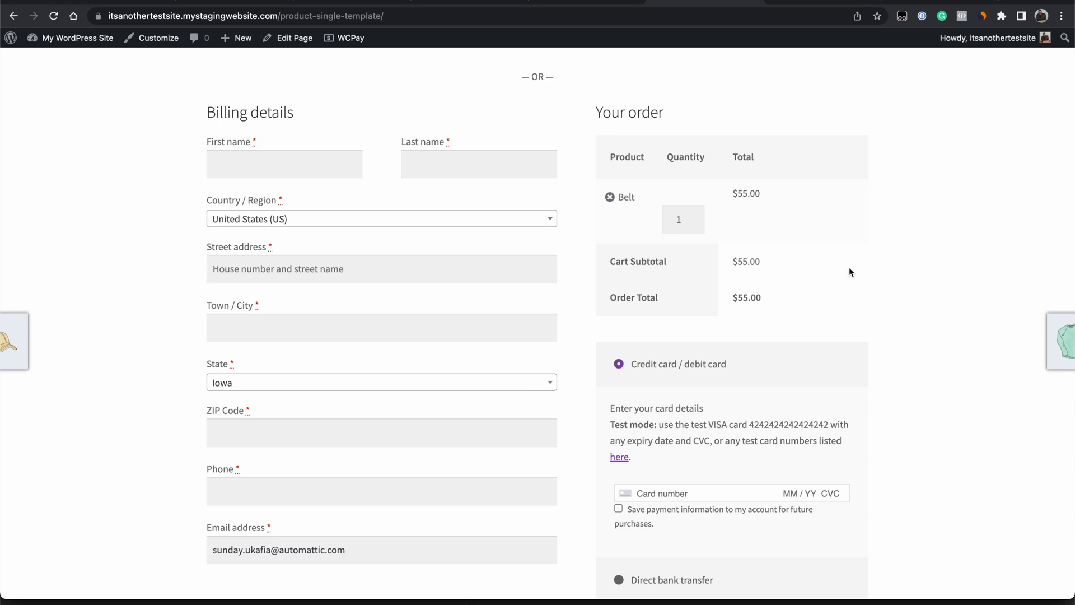
scroll(893, 196, up, 1)
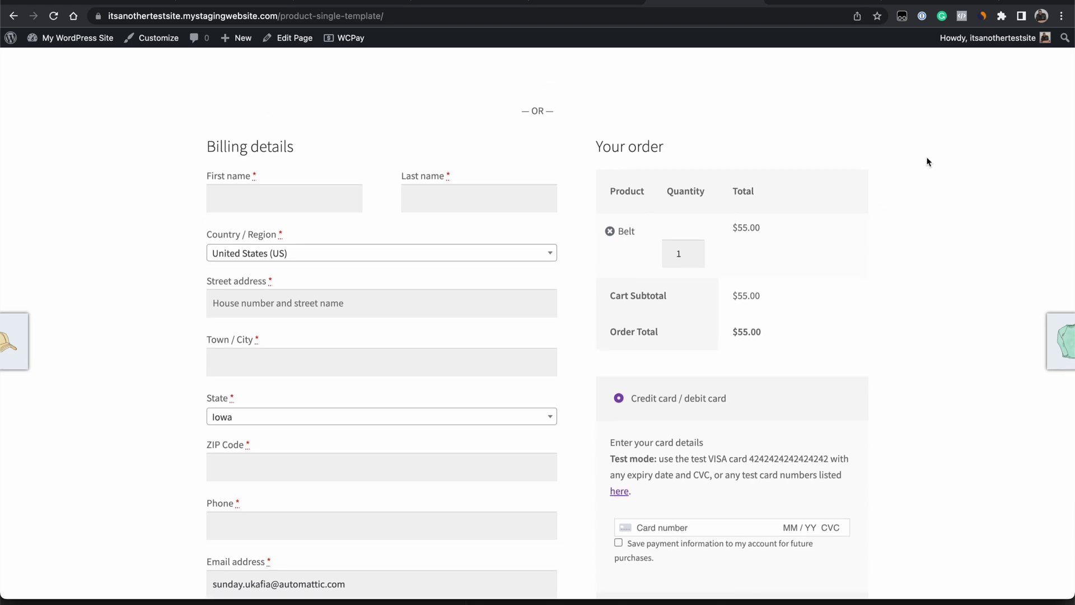
scroll(907, 228, up, 4)
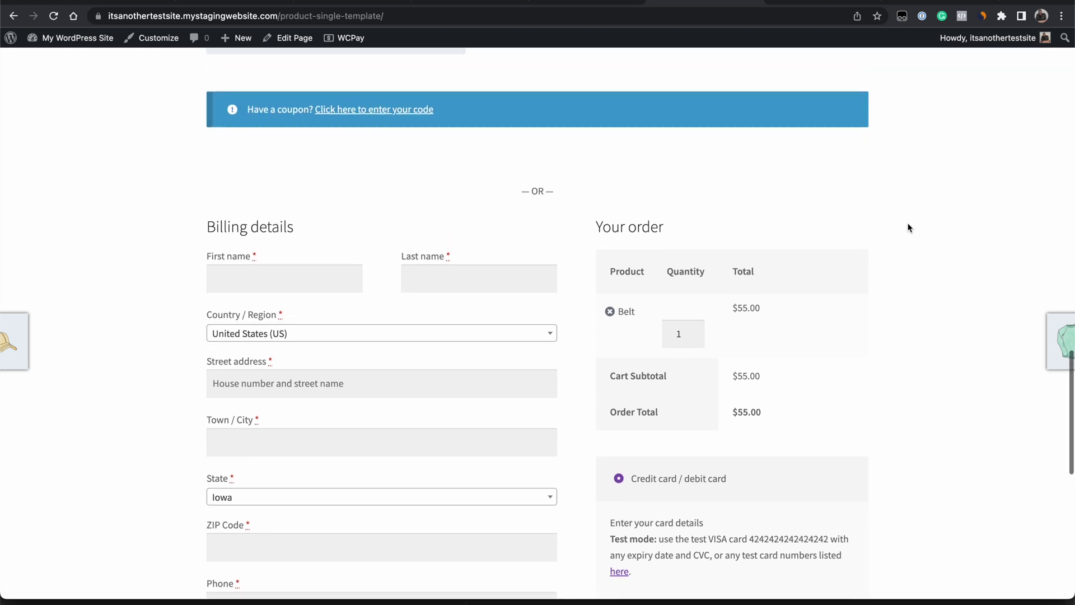
scroll(907, 224, up, 15)
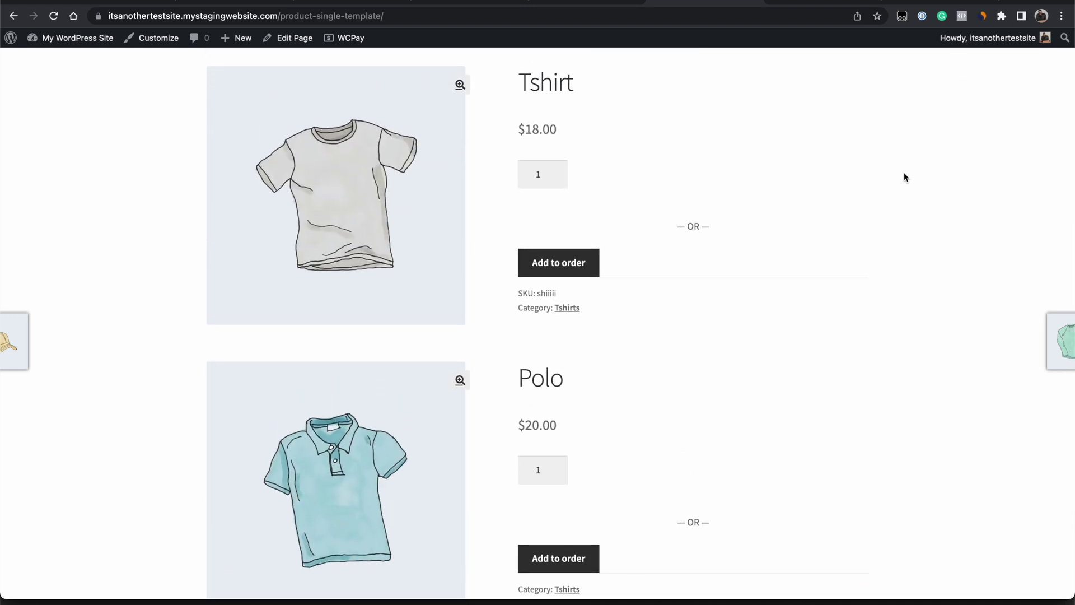
scroll(904, 176, up, 20)
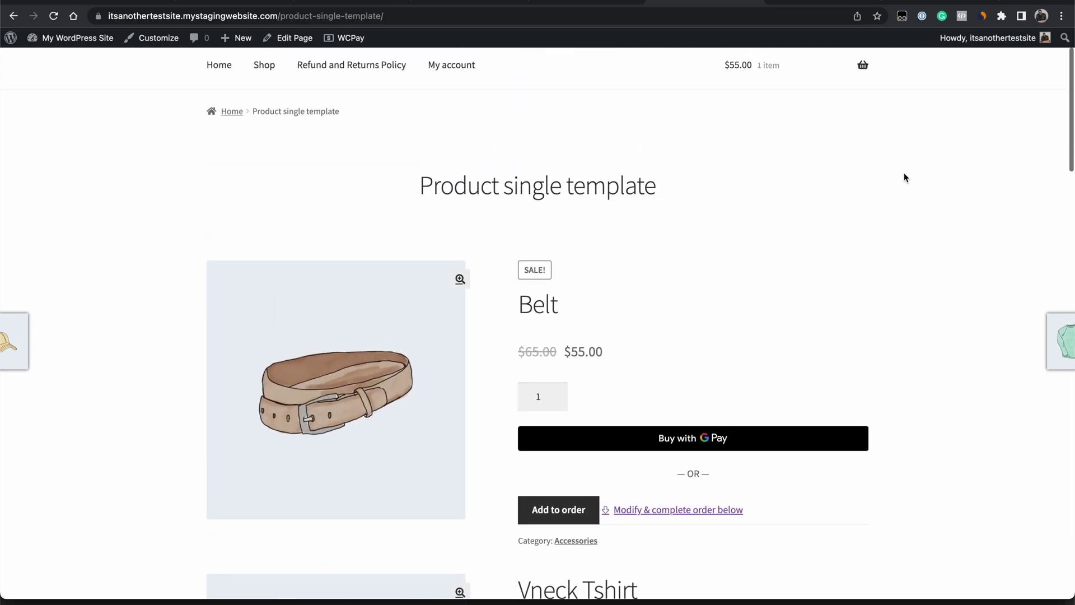
scroll(904, 178, up, 2)
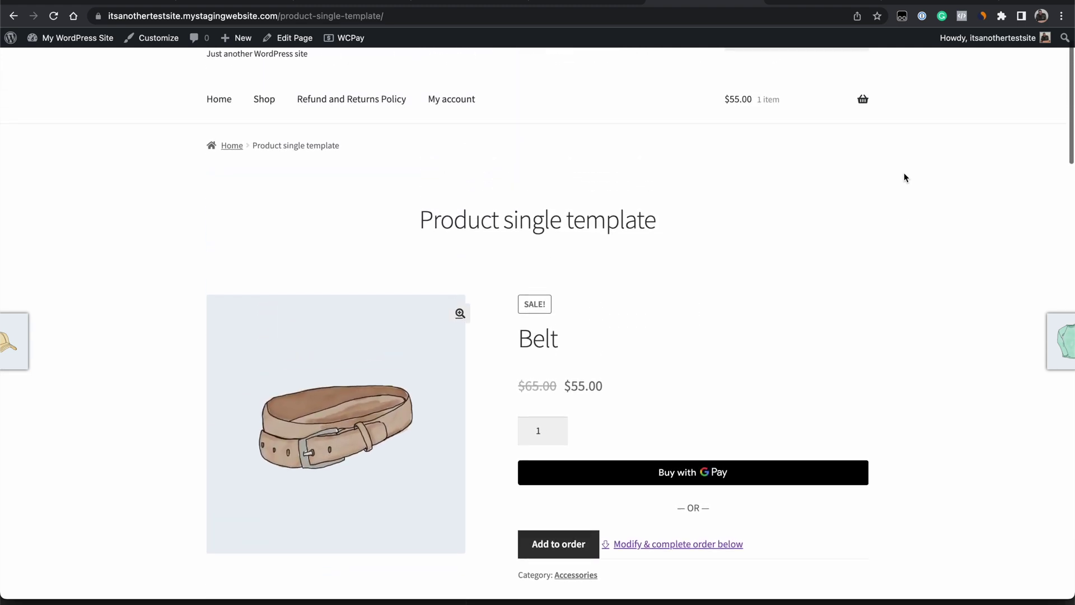
Go to wordpress.org/plugins in the browser and browse the Plugins directory page
click(703, 20)
text(wordp)
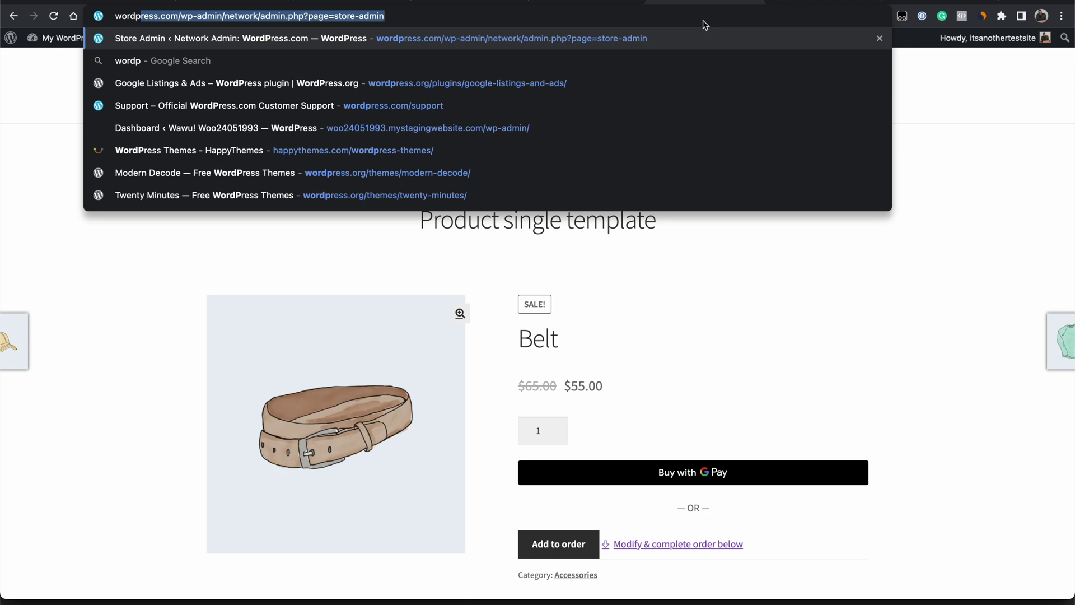
key(Right)
shift+click(165, 16)
key(BackSpace)
text(org/plu)
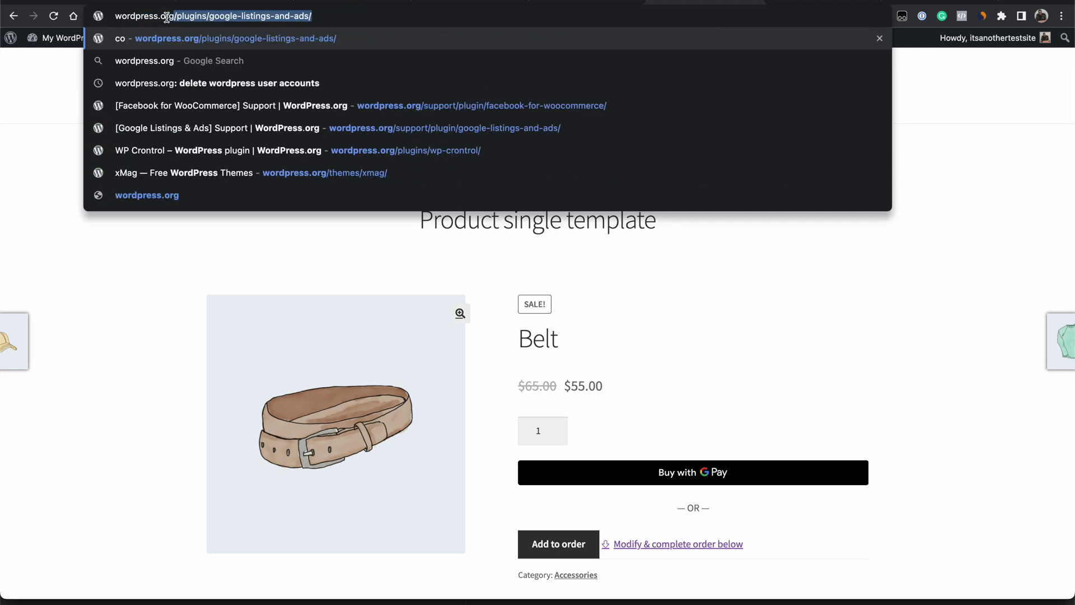
text(gin)
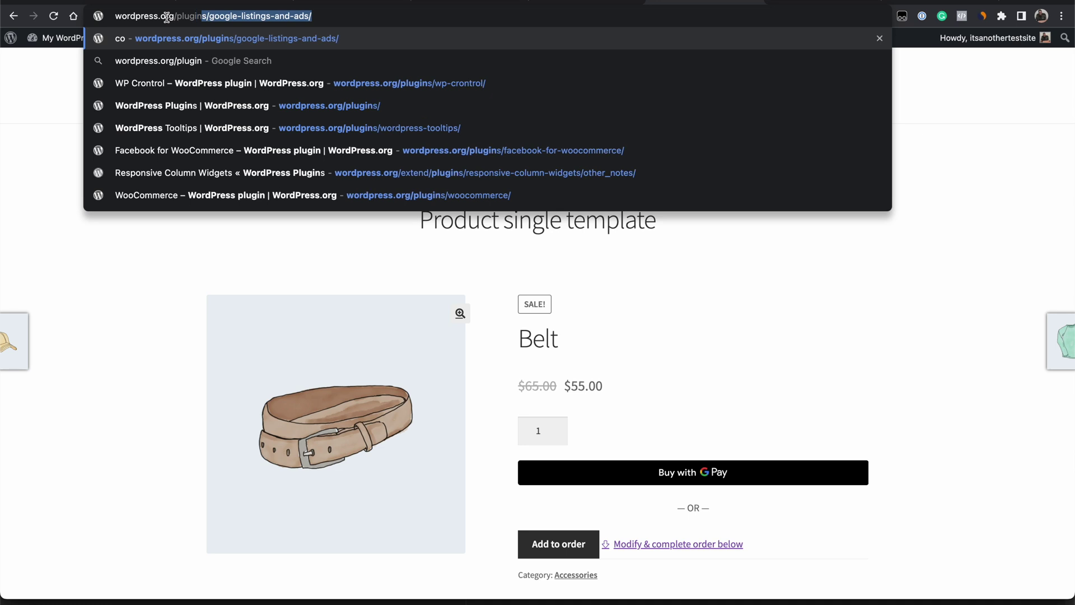
key(BackSpace)
key(Return)
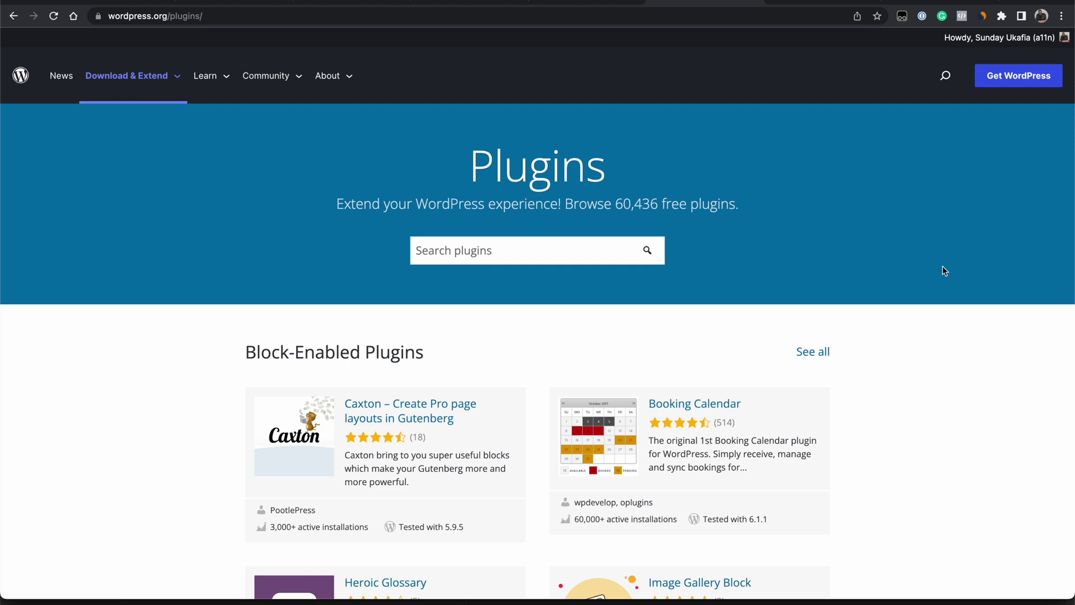
scroll(942, 292, down, 1)
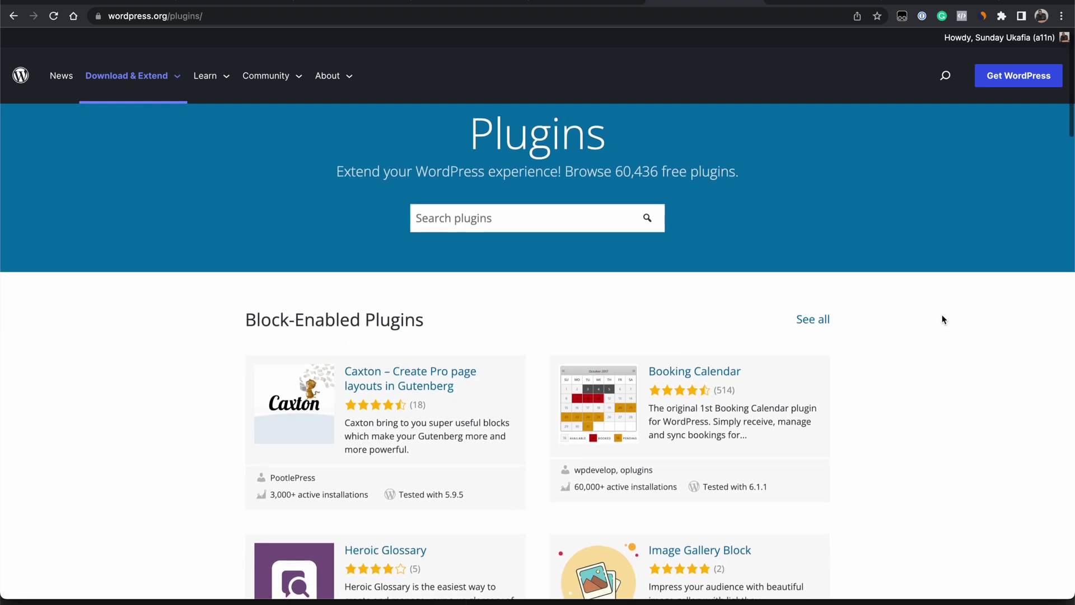
scroll(942, 319, up, 1)
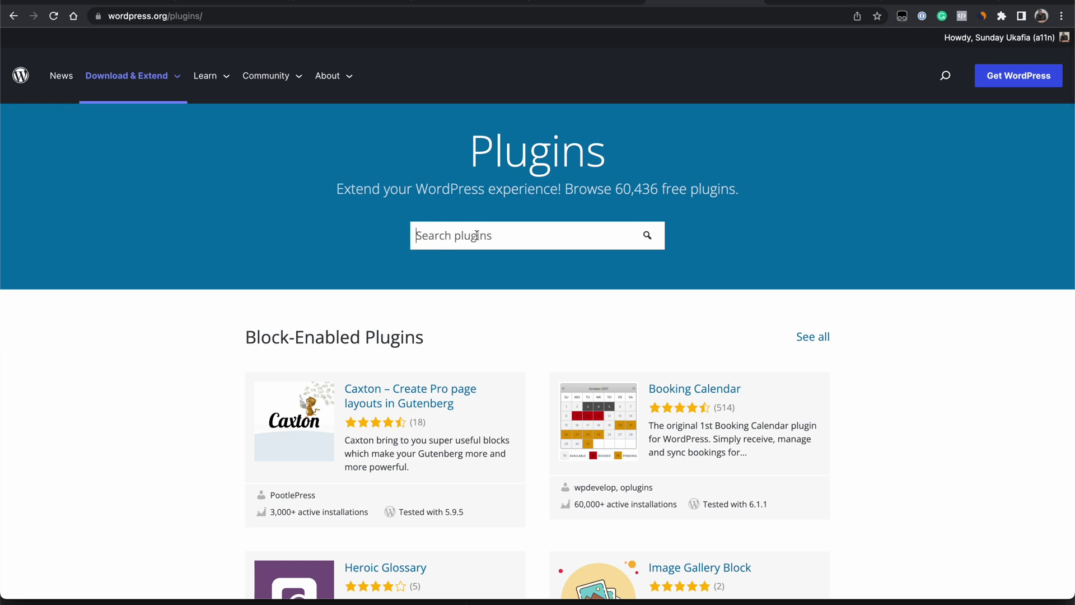
scroll(930, 228, down, 3)
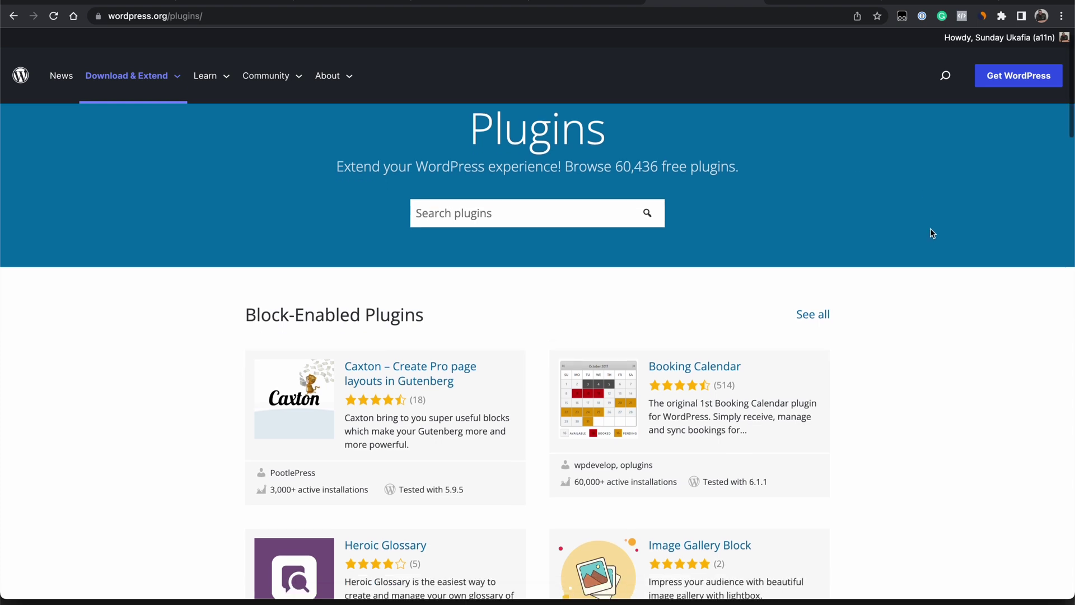
scroll(931, 233, up, 3)
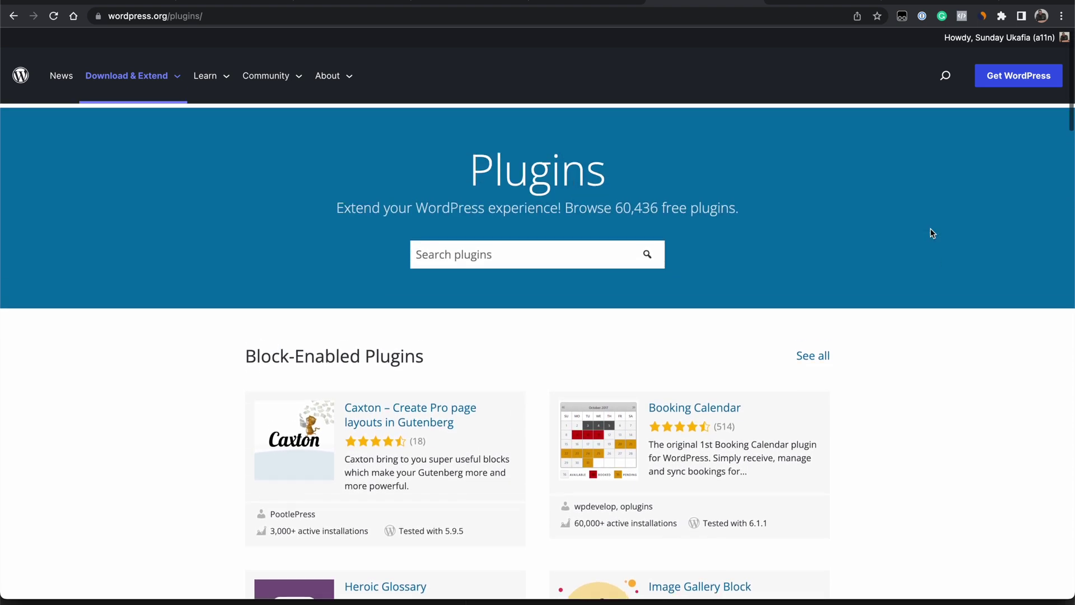
From the One Page Checkout documentation, open the extension's $79.00-per-year product page
click(129, 2)
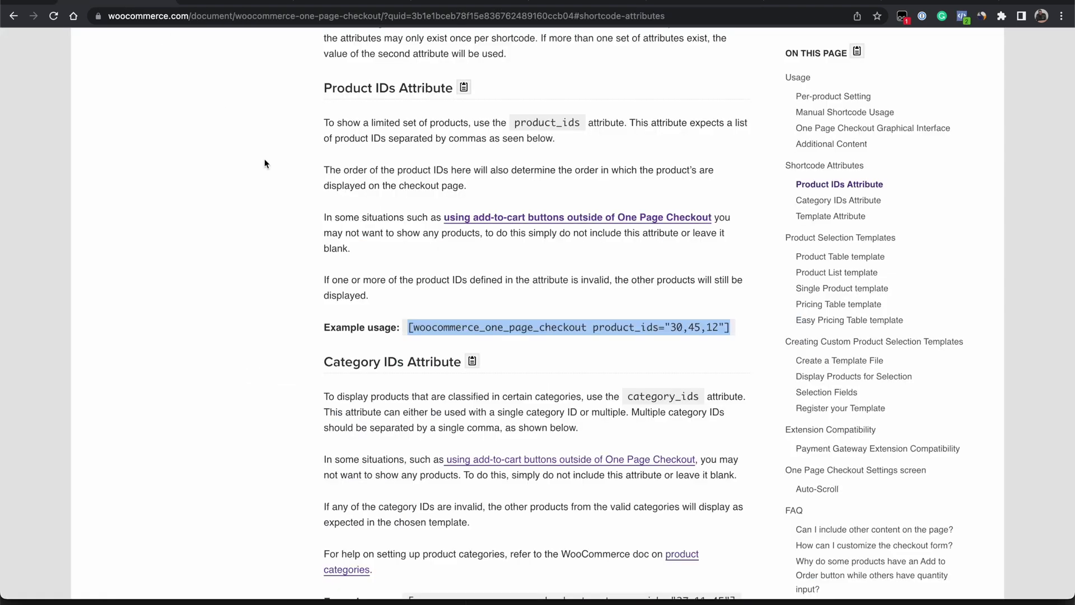
scroll(315, 185, down, 10)
scroll(316, 182, up, 15)
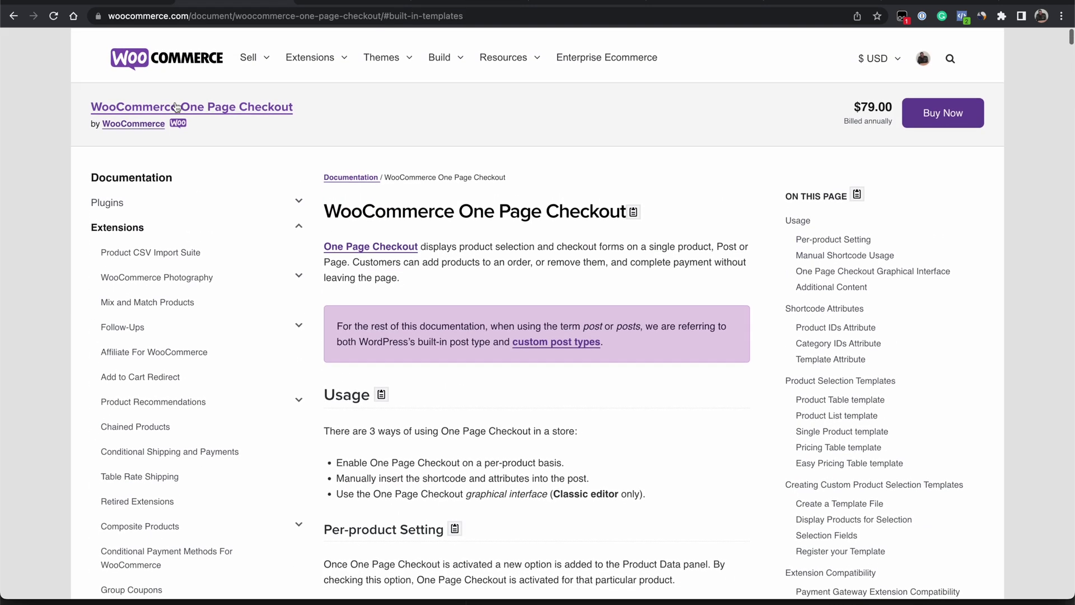
click(176, 106)
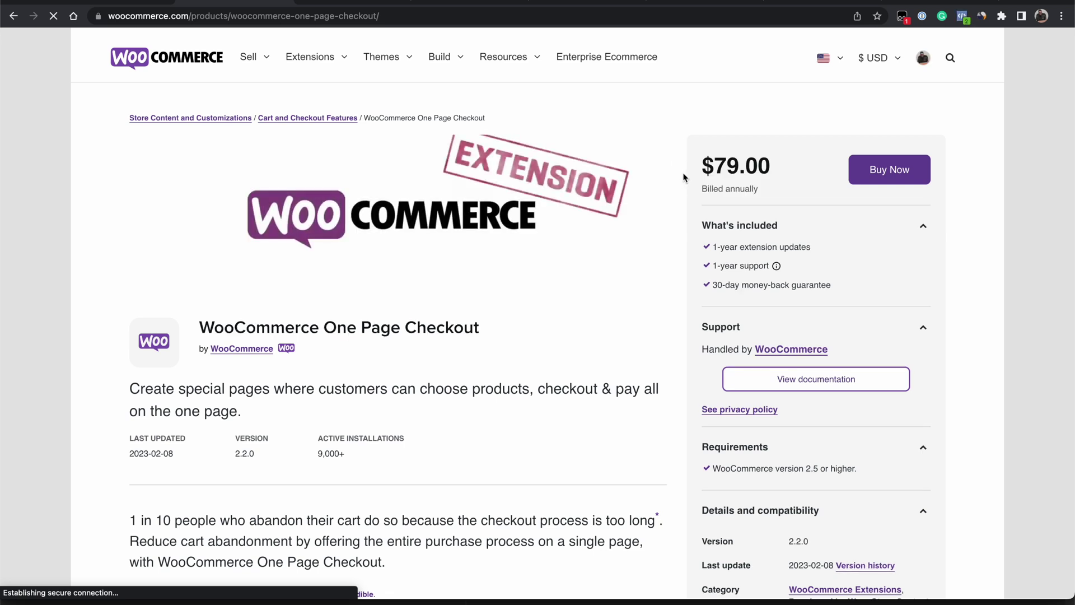
scroll(684, 196, down, 1)
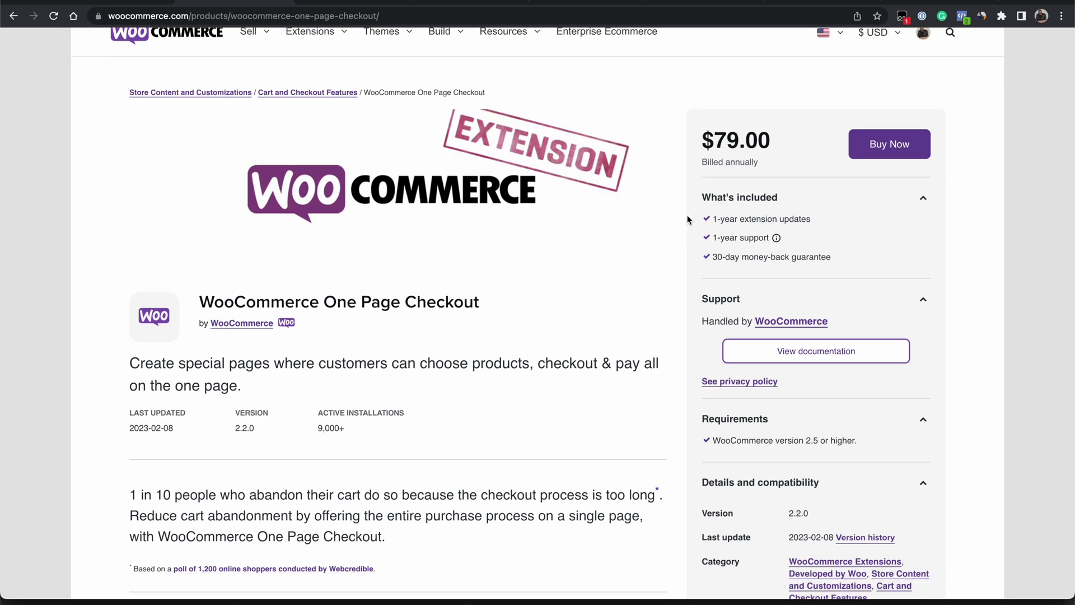
scroll(689, 218, up, 1)
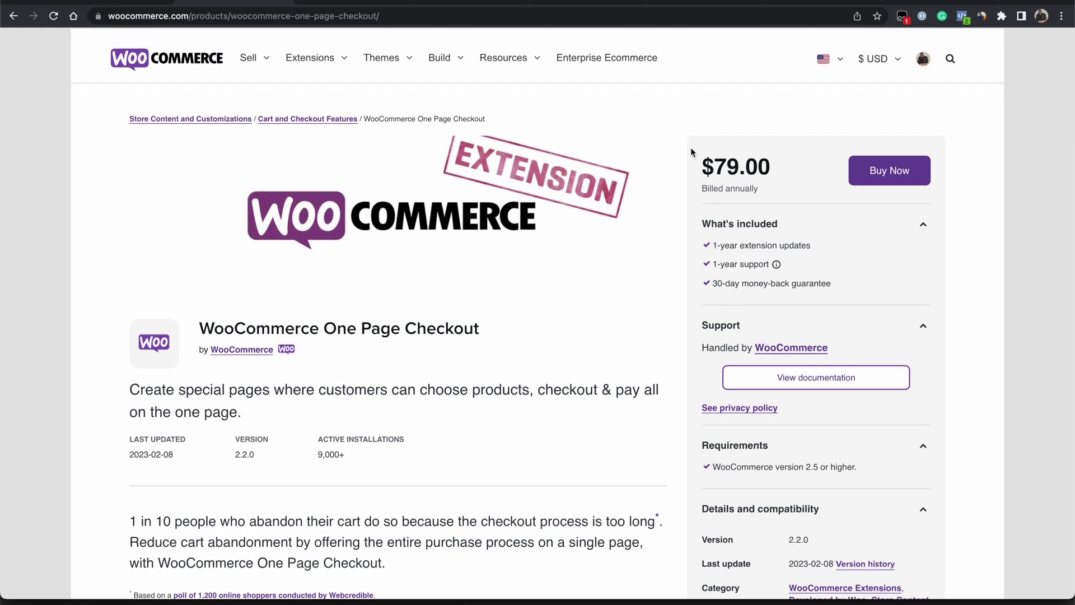